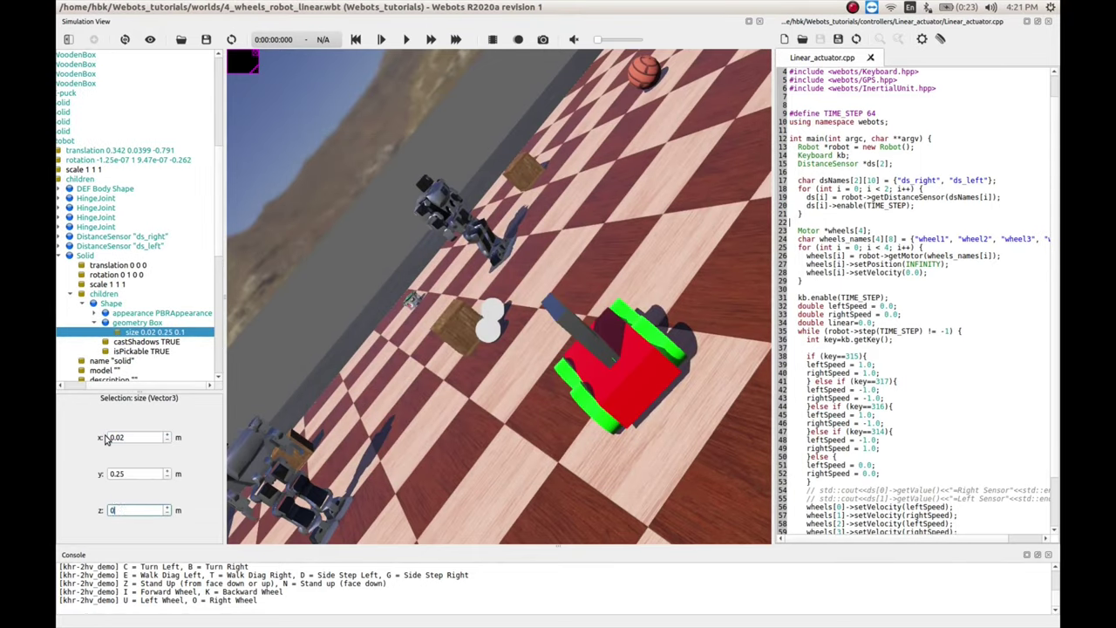
Step: Drag the new solid upward in the 3D view and nudge its position slightly
drag(488, 218, 523, 288)
drag(523, 331, 571, 384)
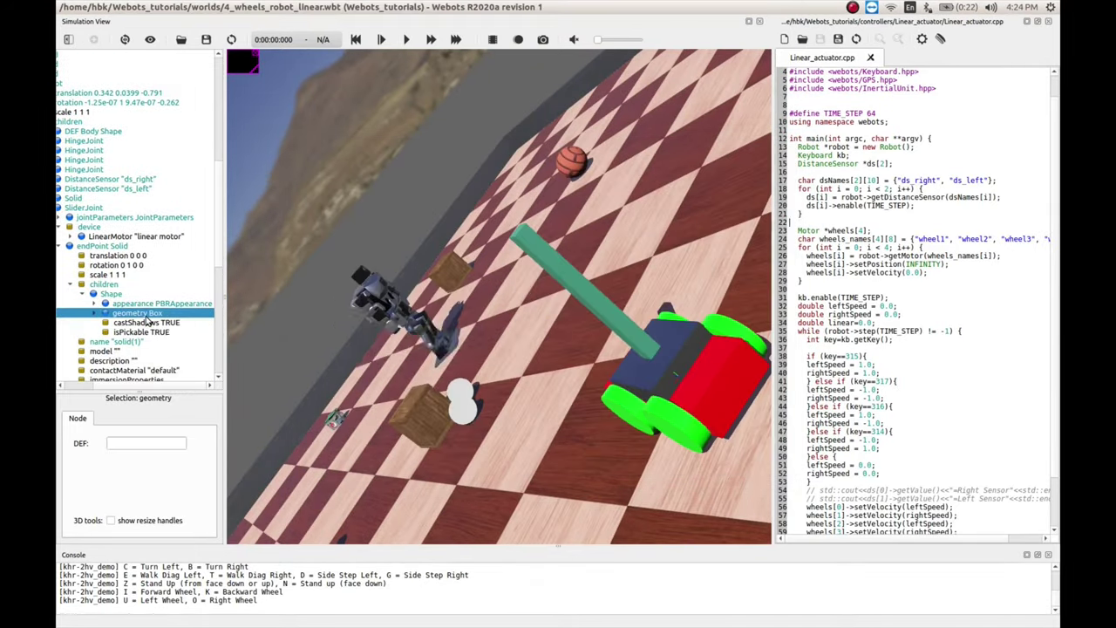
click(146, 322)
drag(551, 312, 538, 321)
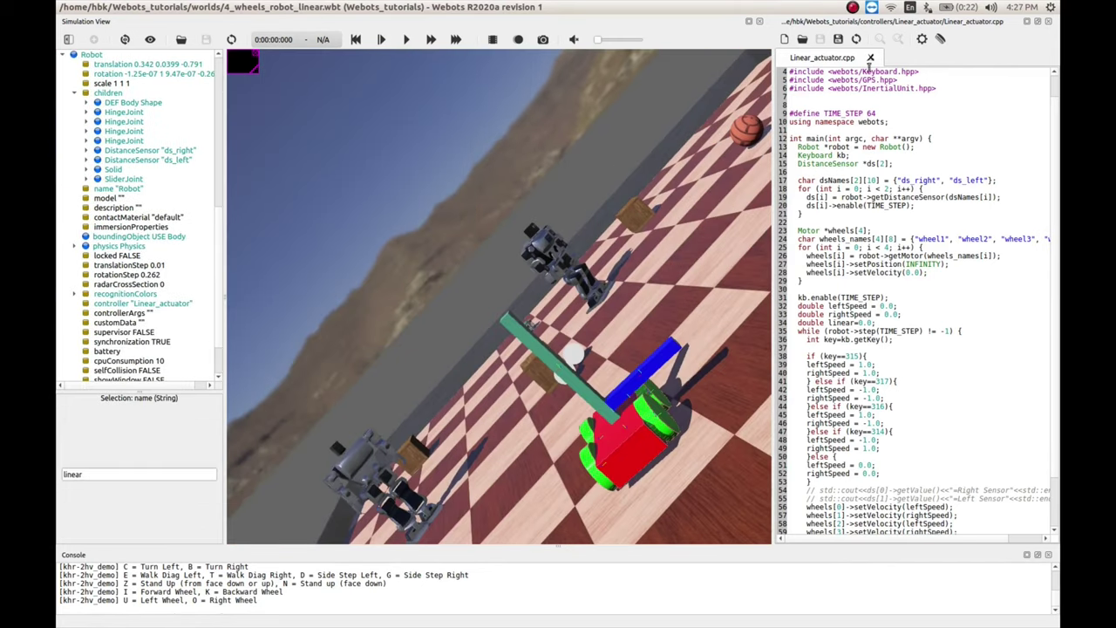
Step: After the sensor loop, add 'Motor *lr;' and 'lr=robot->getMotor("linear");'
click(982, 213)
key(Return)
text(Motor *lr;)
key(Return)
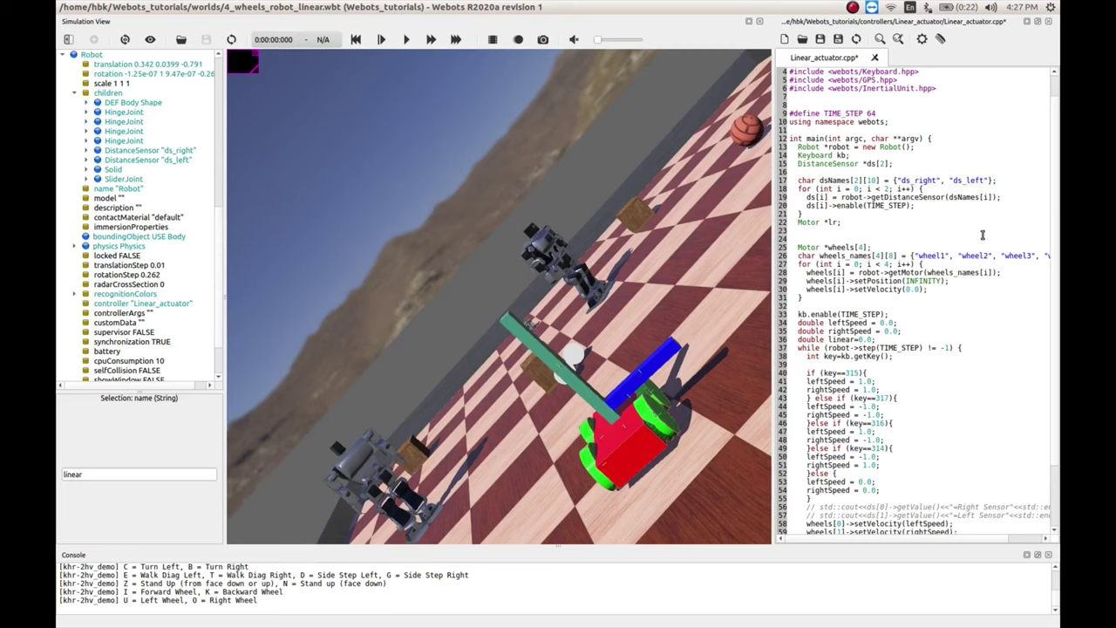
text(lr=robot->getMotor("linear");)
Step: Rewrite a key branch to check key code 83 and change linear by 0.005
scroll(810, 237, down, 6)
click(859, 443)
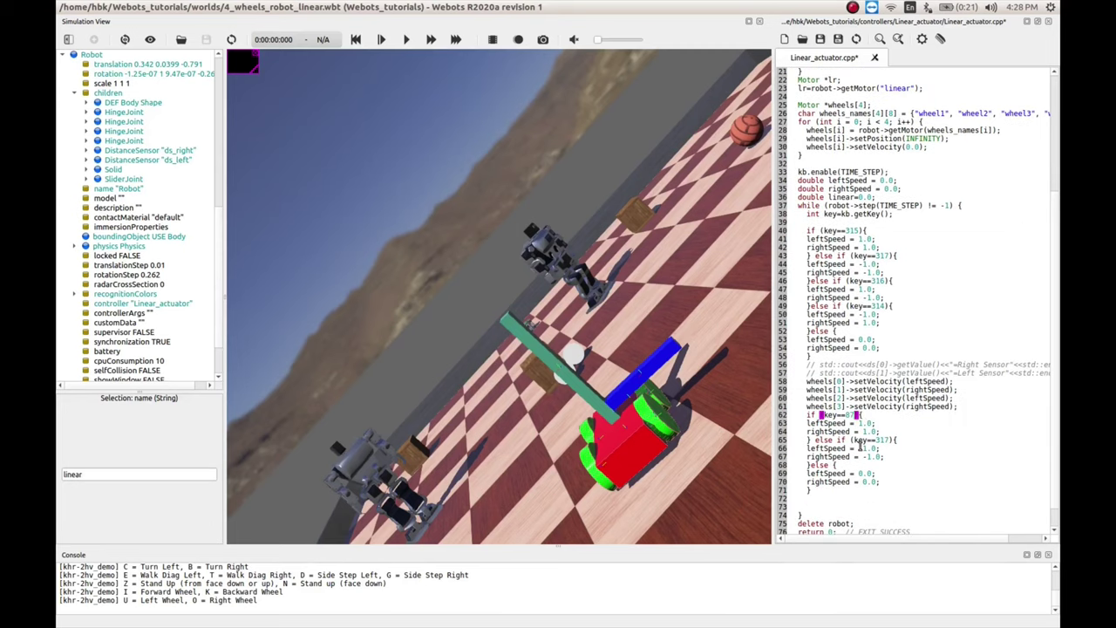
triple_click(836, 431)
key(Delete)
double_click(885, 431)
text(83)
double_click(824, 423)
text(linear)
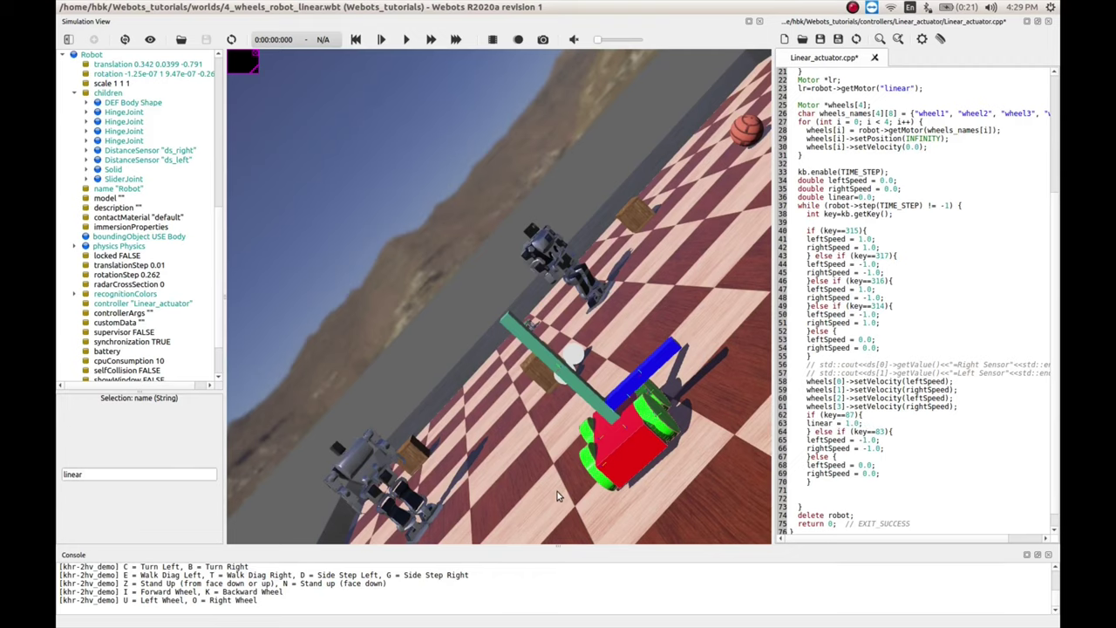
key(shift+End)
text(+= 0.005;)
text(linear += 0.005;)
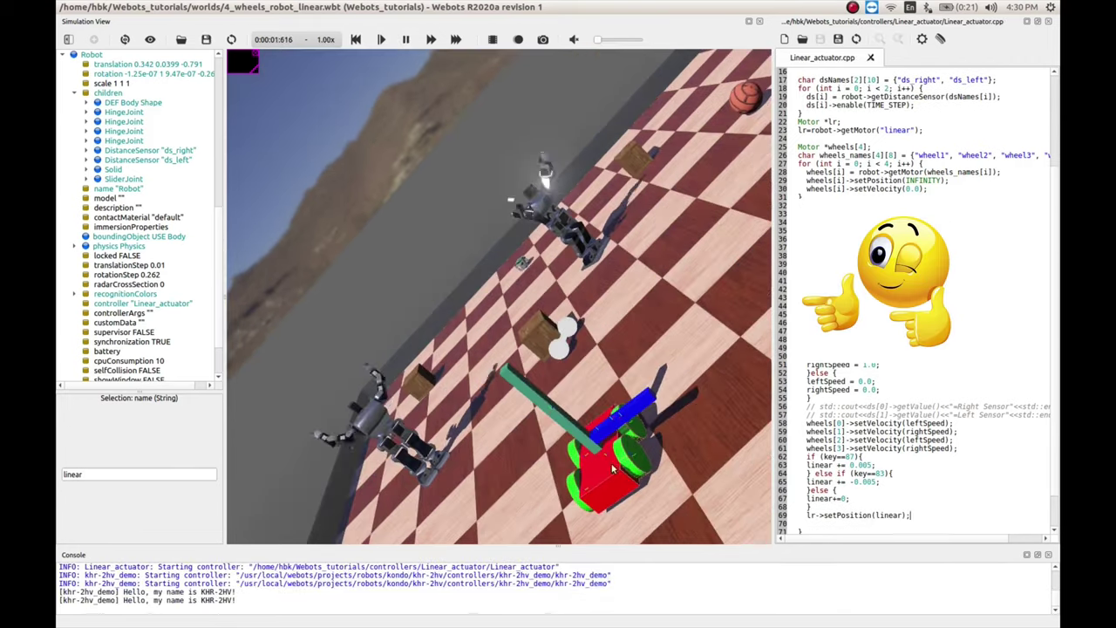
click(611, 468)
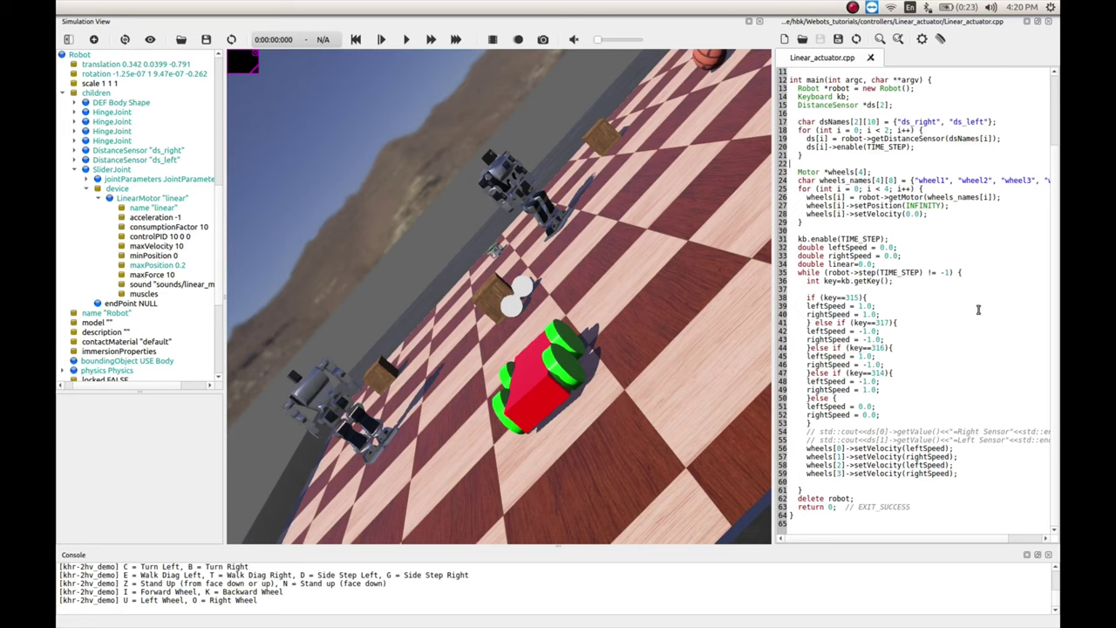
Step: Zoom and orbit to the red robot, then delete its empty SliderJoint
scroll(979, 310, up, 3)
scroll(934, 284, down, 1)
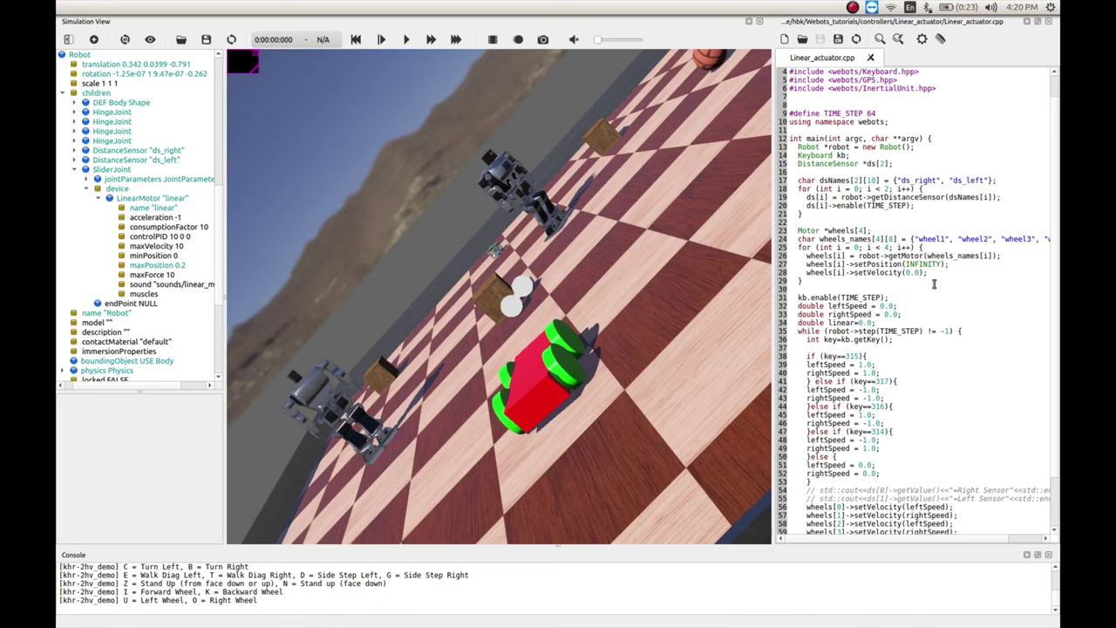
scroll(618, 290, up, 3)
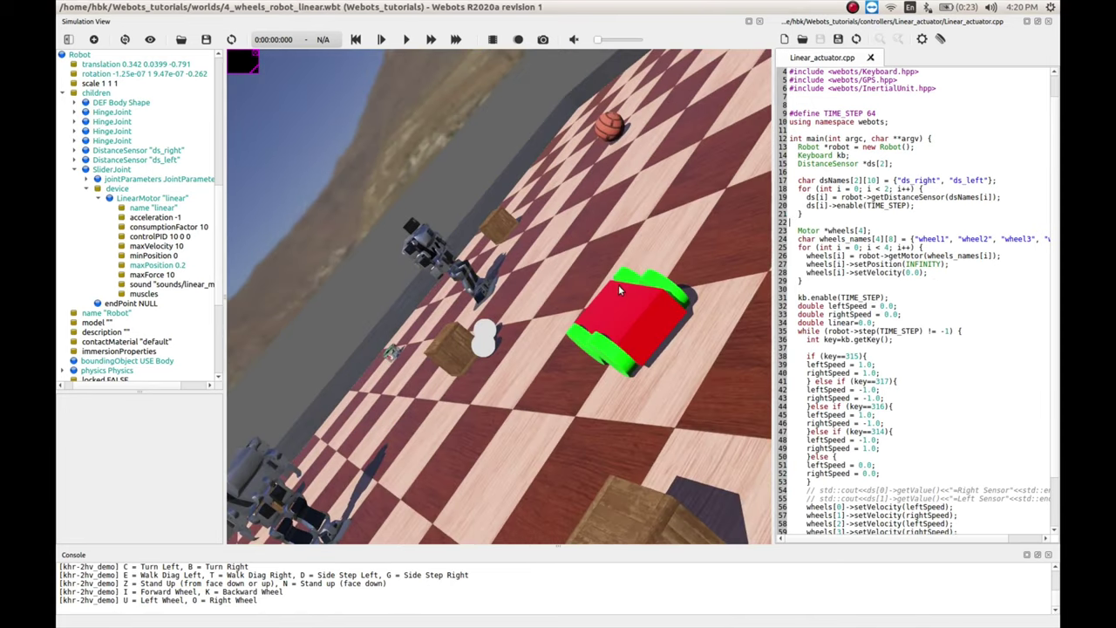
scroll(618, 284, up, 2)
drag(593, 337, 601, 342)
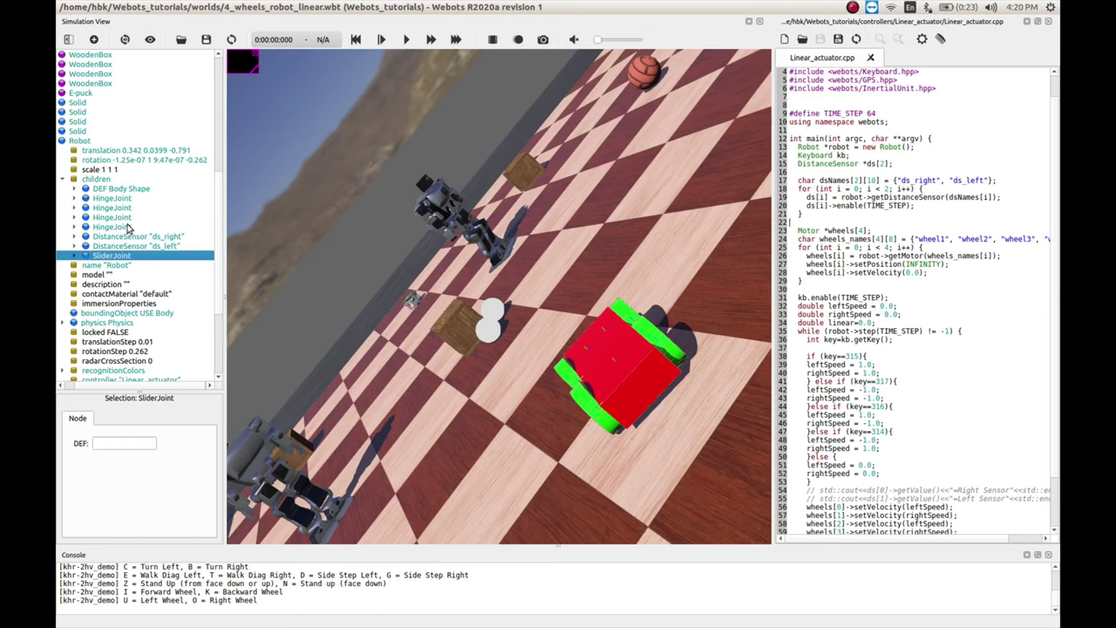
key(Delete)
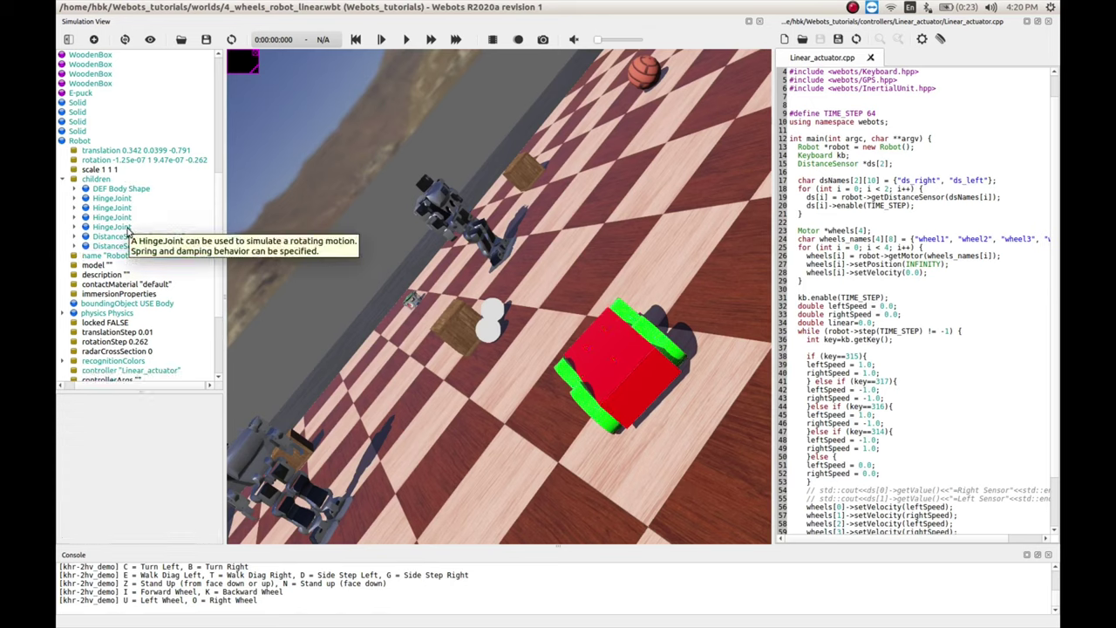
Step: Insert a Solid node into the robot's children after the ds_left sensor
click(131, 246)
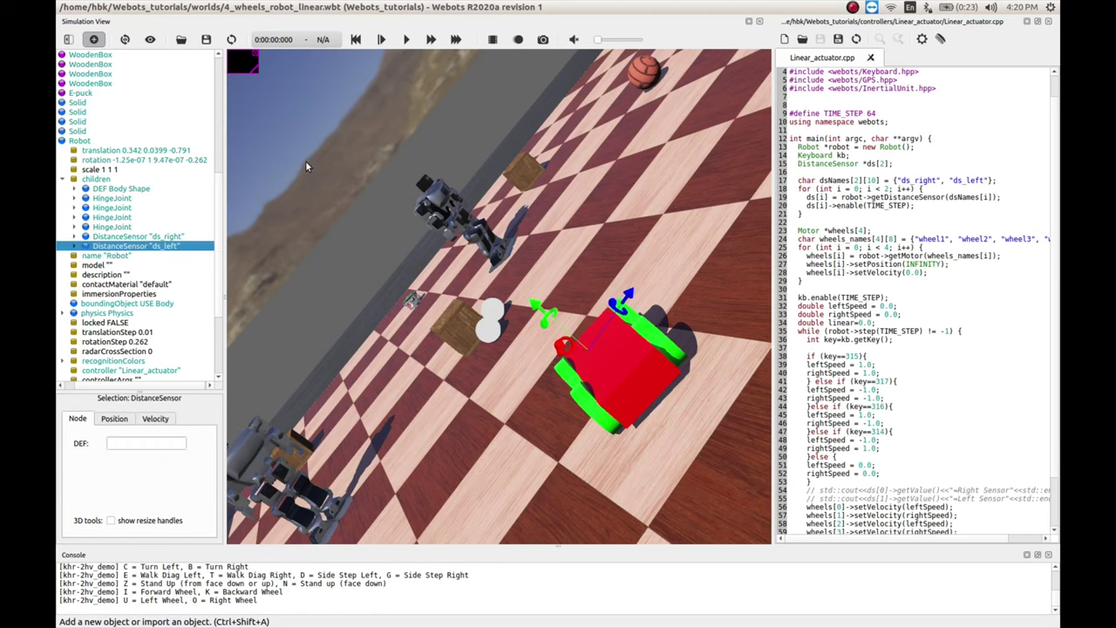
key(ctrl+shift+a)
double_click(329, 182)
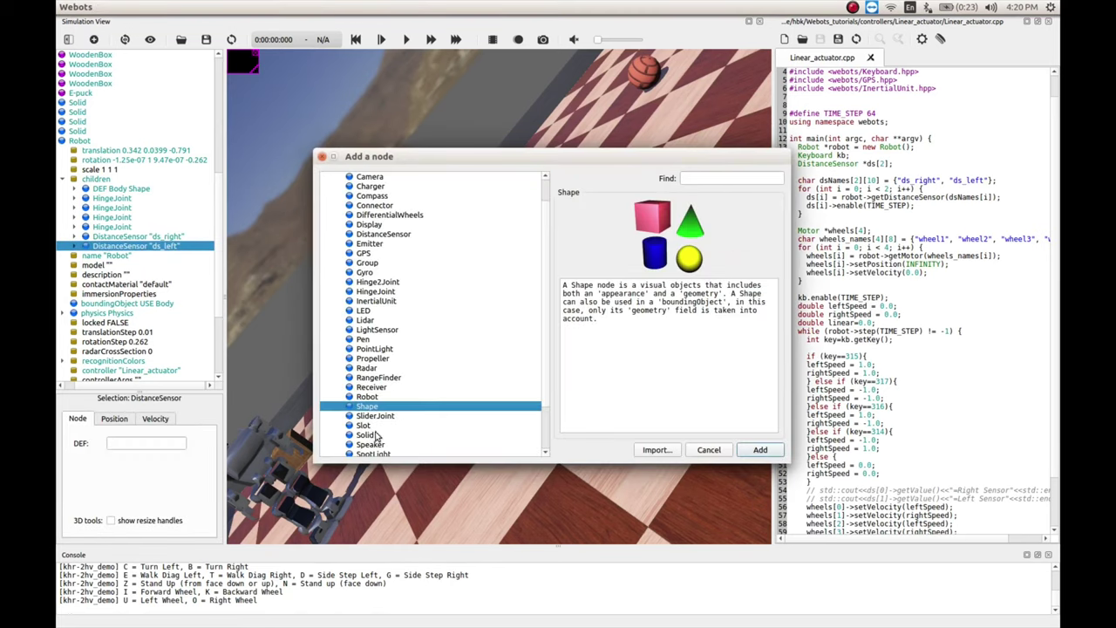
click(367, 434)
click(767, 451)
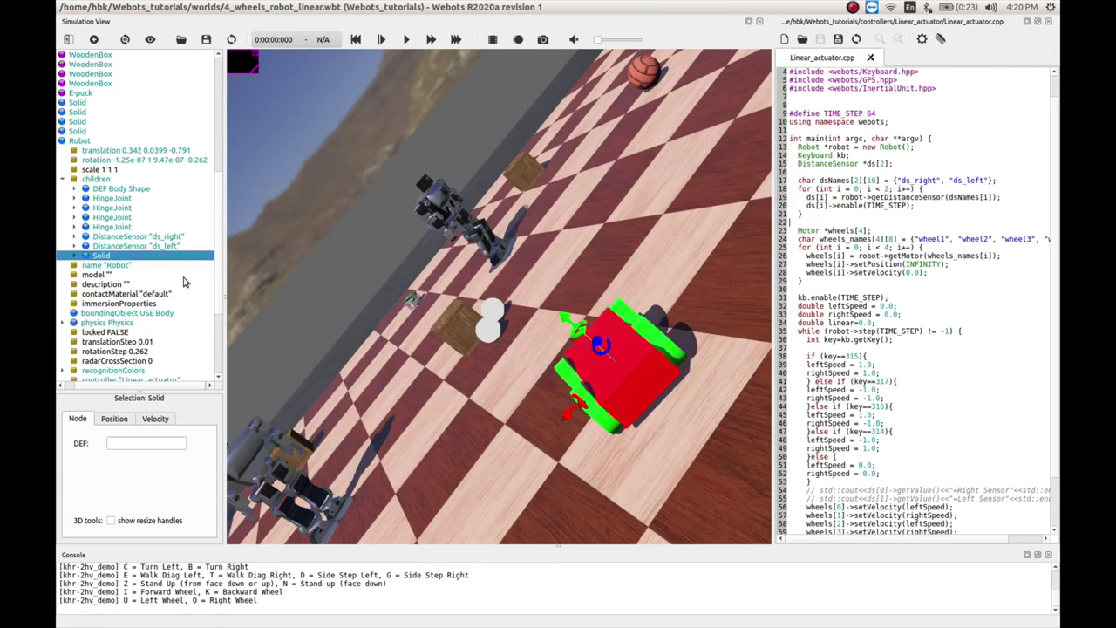
Step: Add a Shape node to the new Solid's children
click(74, 258)
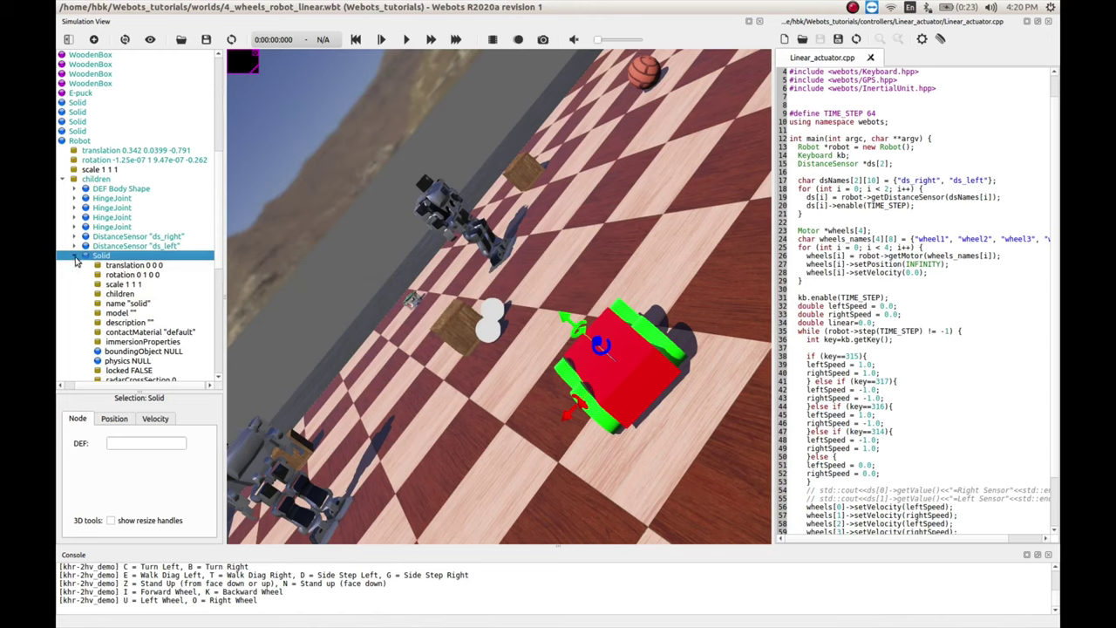
click(111, 294)
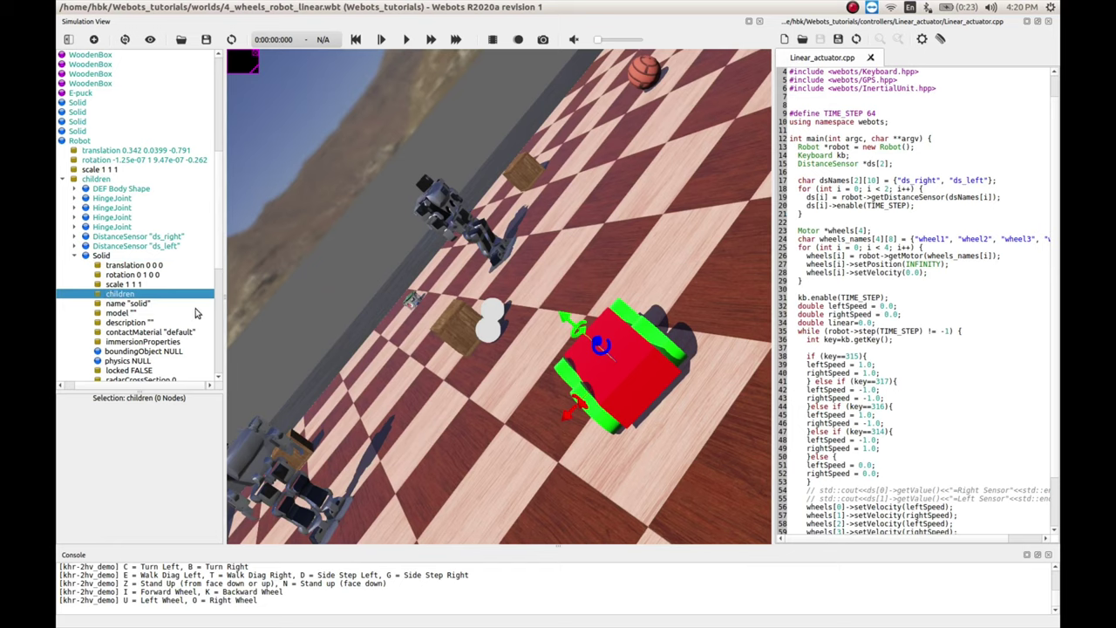
key(ctrl+shift+a)
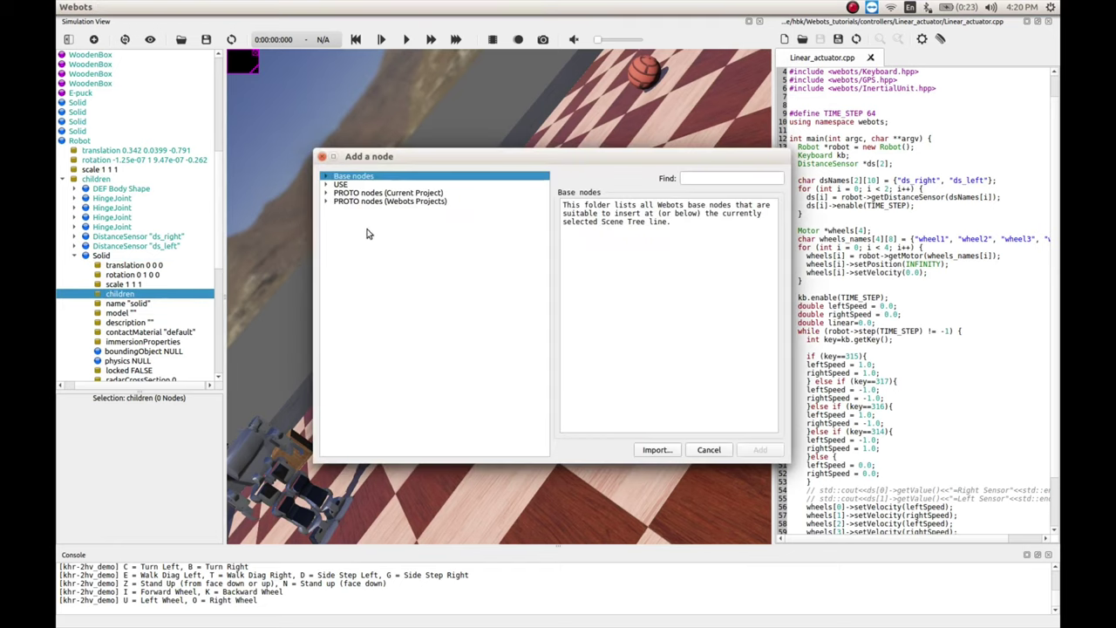
click(326, 177)
click(367, 433)
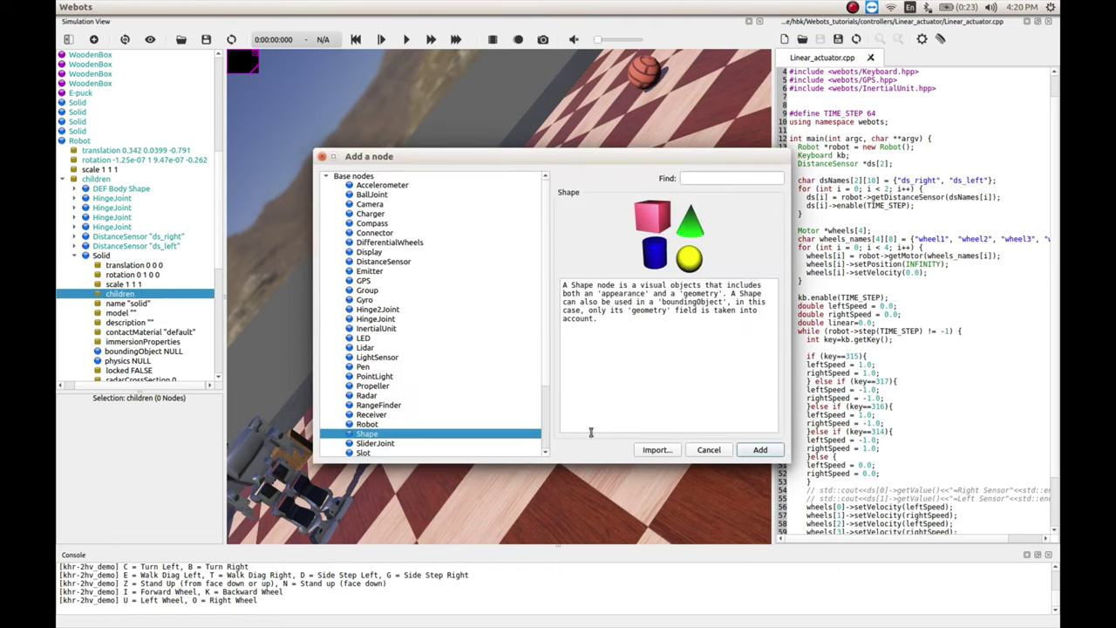
click(752, 448)
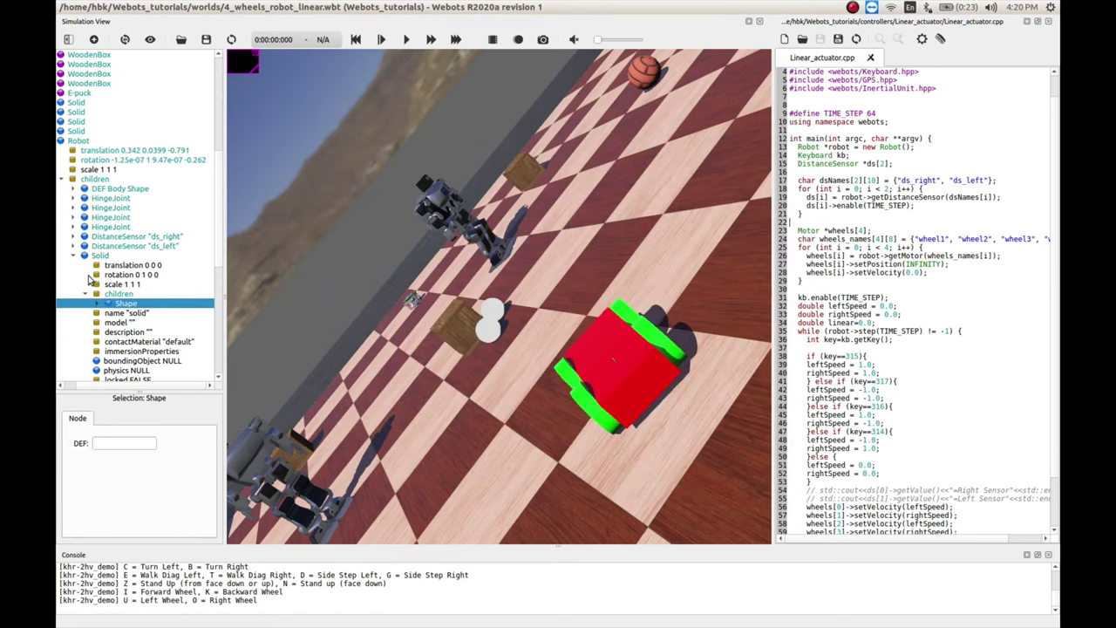
Step: Give the Shape a PBRAppearance and a Box geometry
click(97, 303)
click(161, 314)
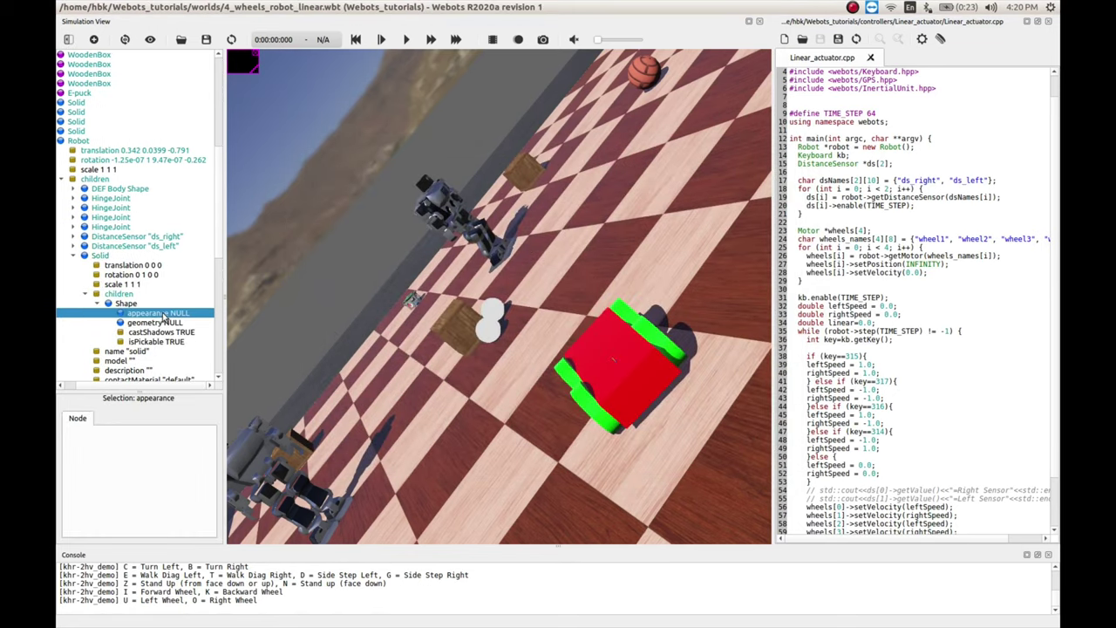
double_click(163, 315)
click(324, 177)
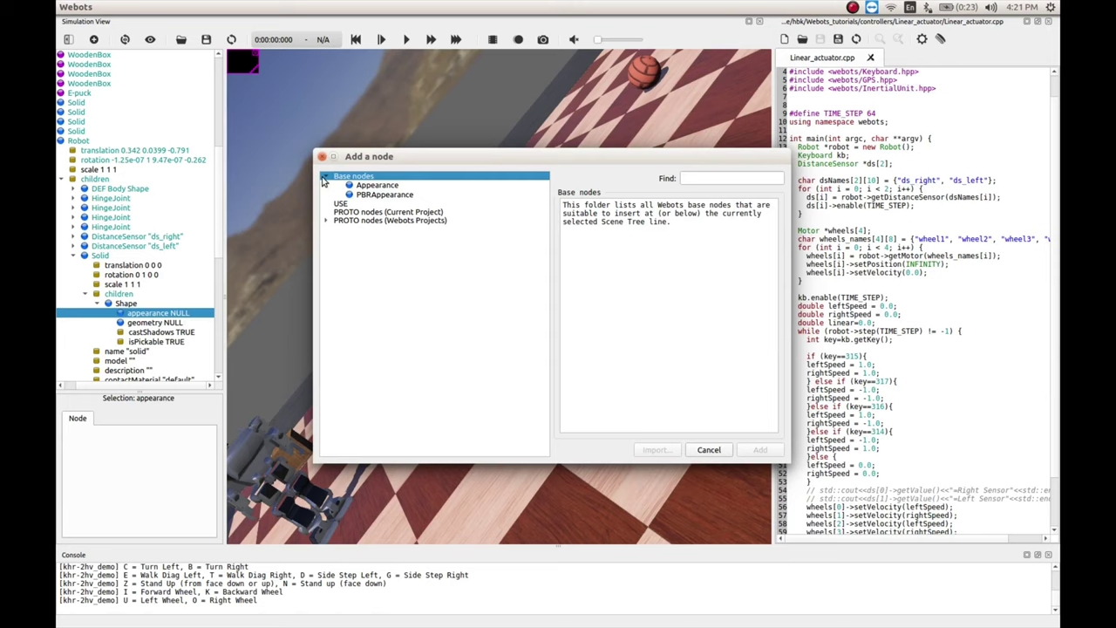
click(382, 195)
click(760, 449)
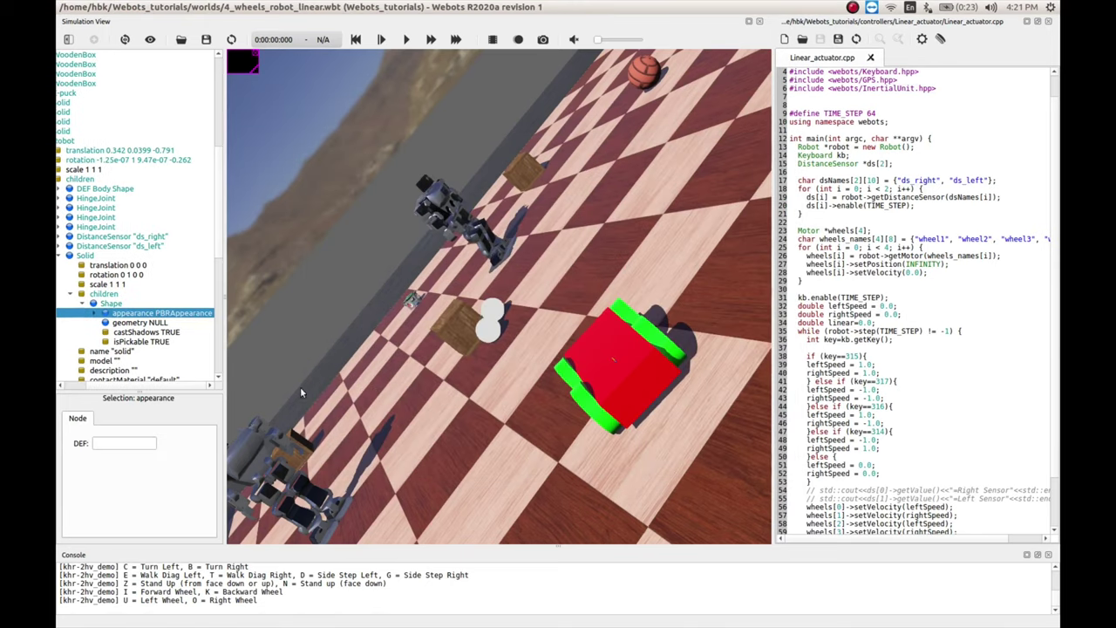
double_click(139, 322)
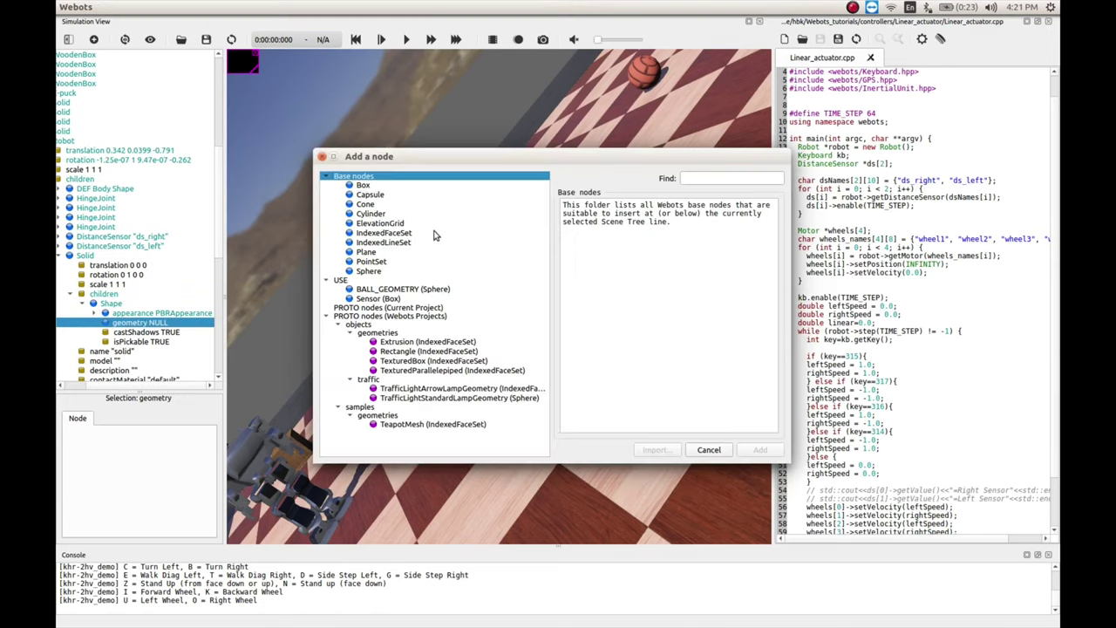
click(363, 185)
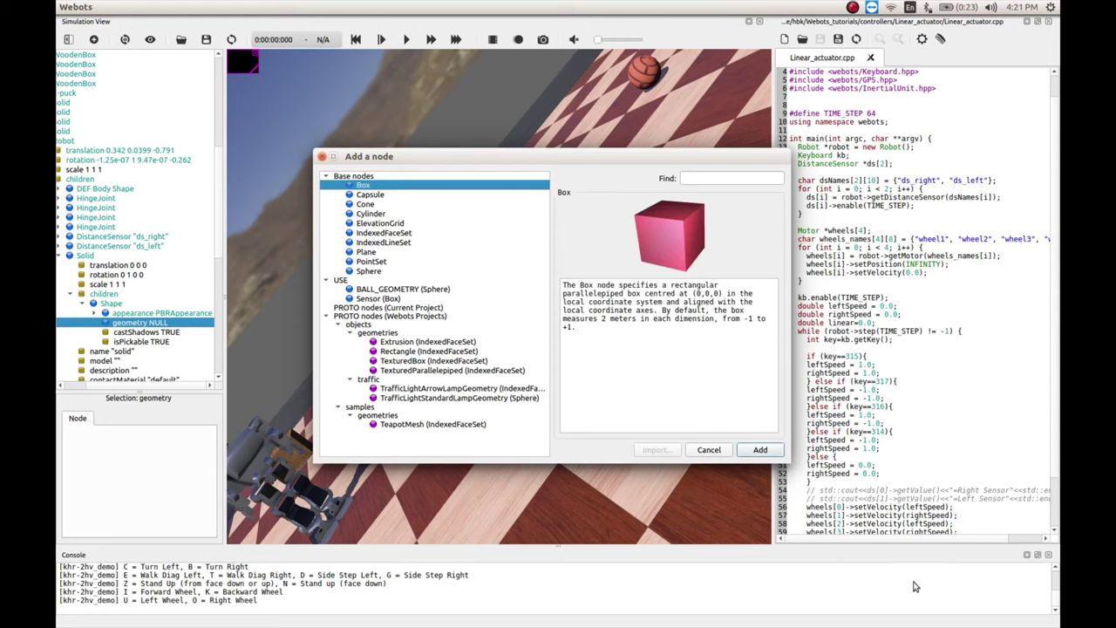
click(760, 450)
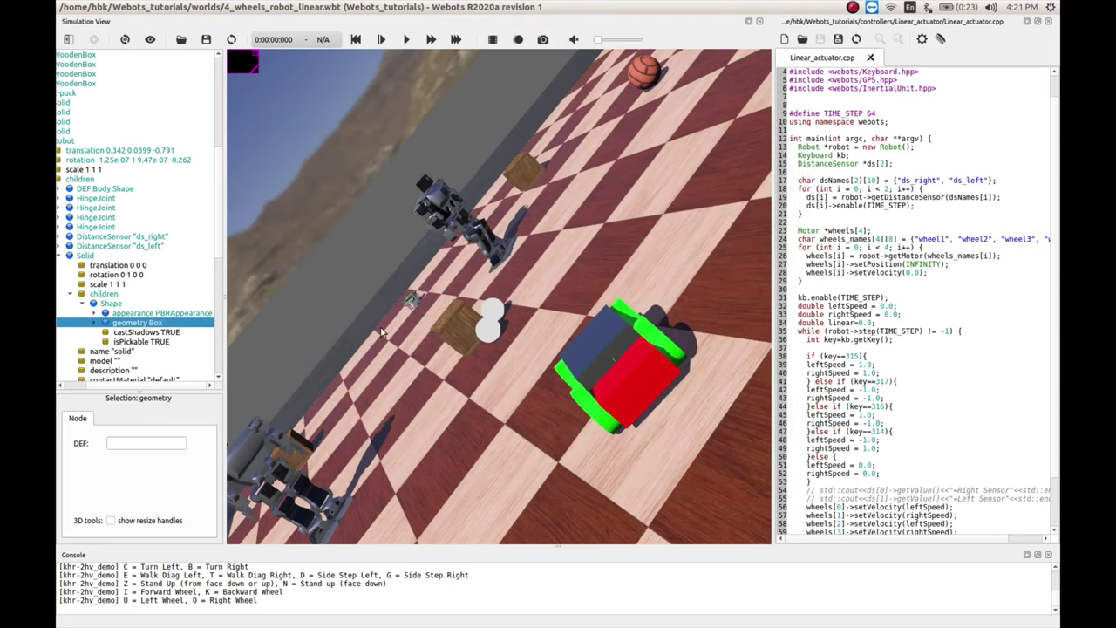
Step: Set the Box size to x 0.02, y 0.25, z 0.02 m
click(94, 322)
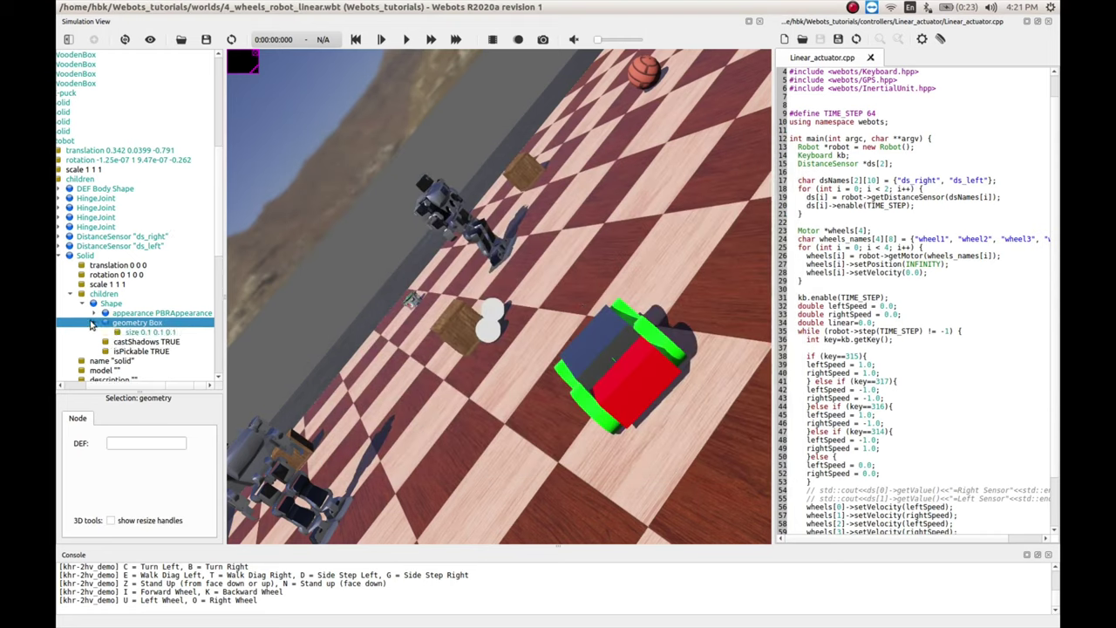
click(150, 332)
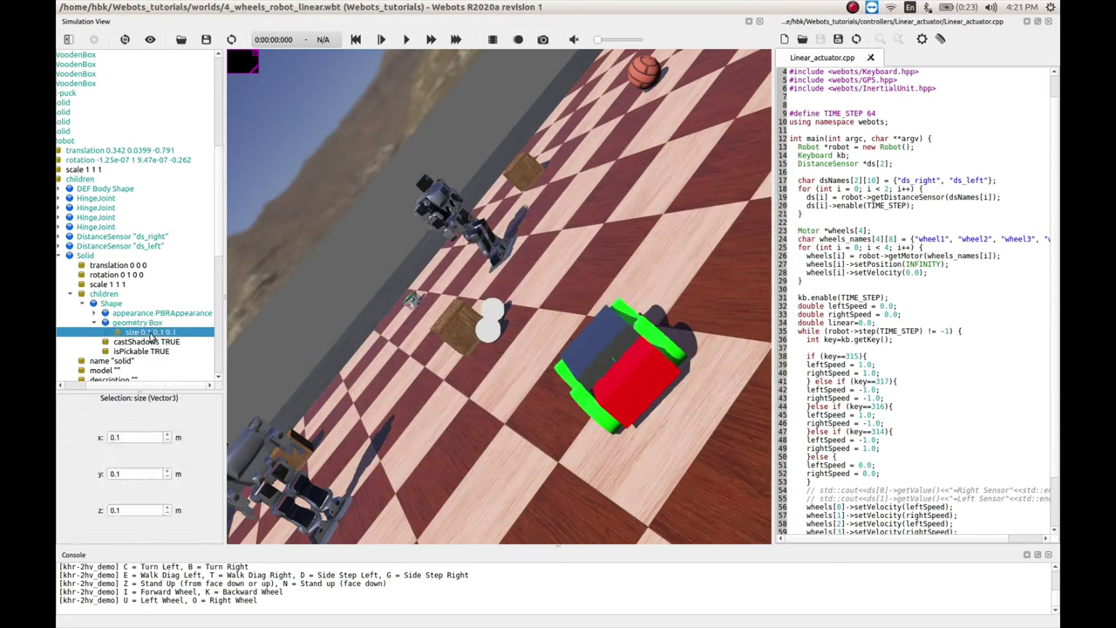
double_click(108, 437)
text(02)
key(Tab)
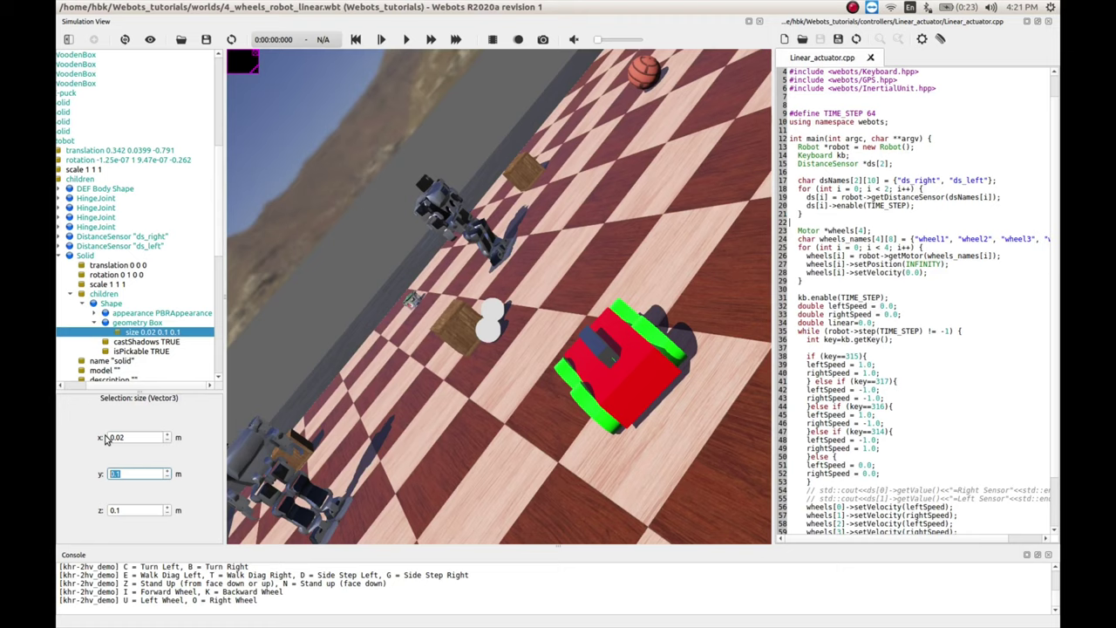
text(0.25)
key(Tab)
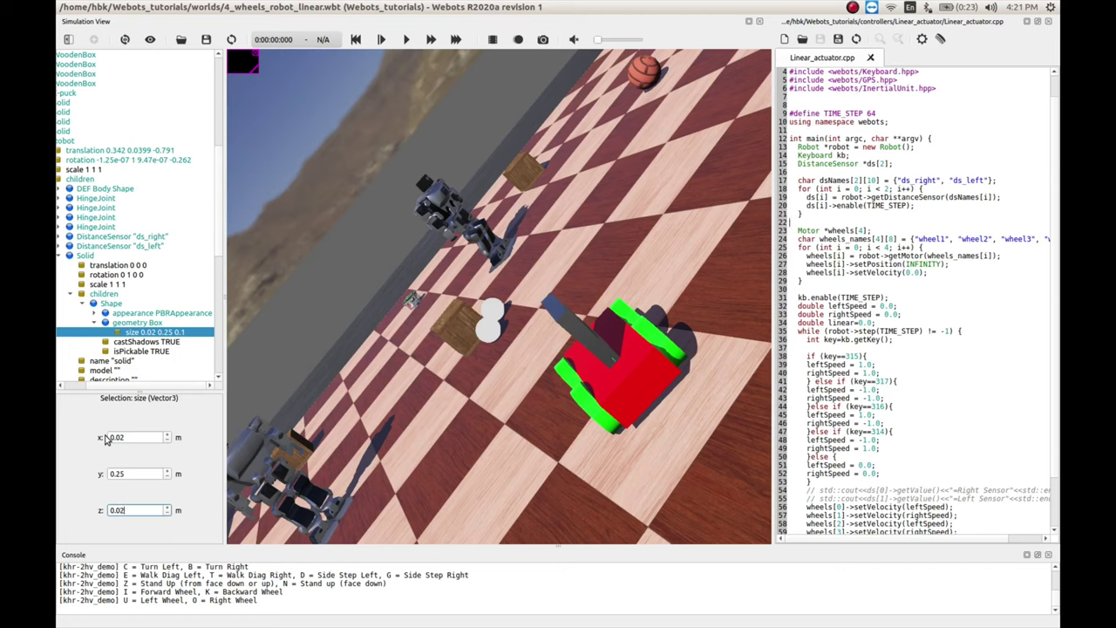
key(Return)
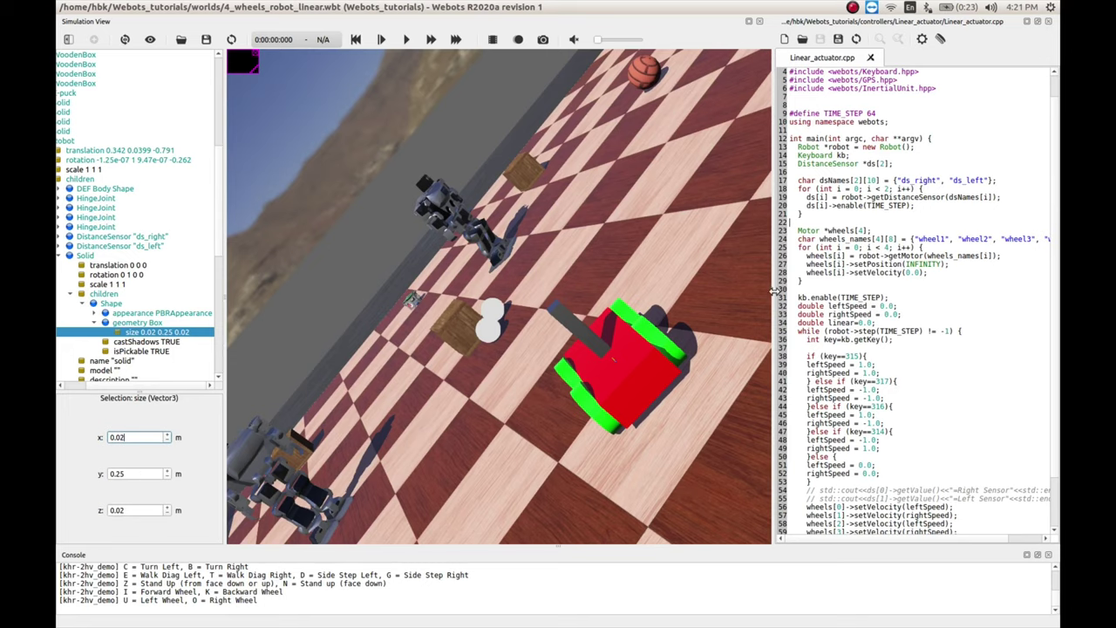
drag(601, 374, 588, 354)
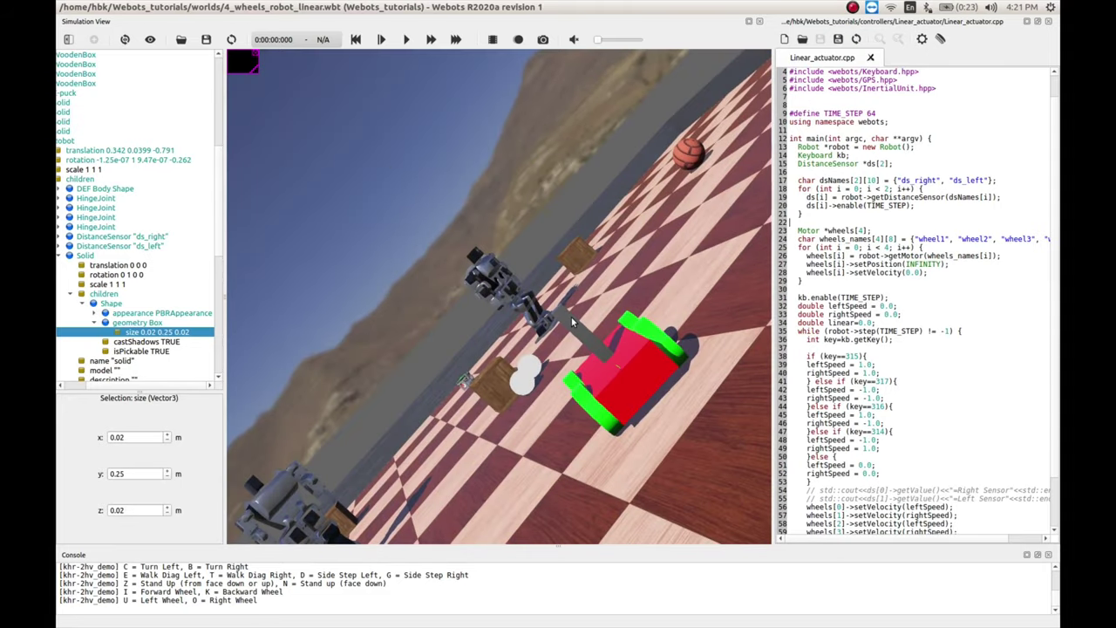
Step: Lift the thin bar 0.15 m above the robot, to translation 0 0.15 0
click(574, 321)
click(605, 312)
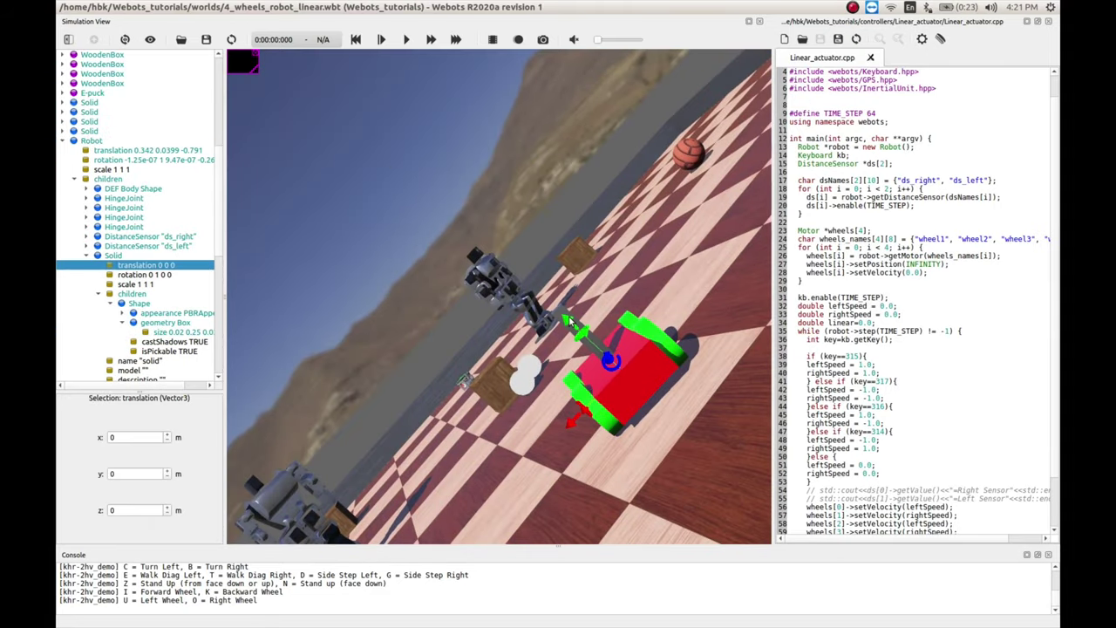
drag(573, 321, 493, 234)
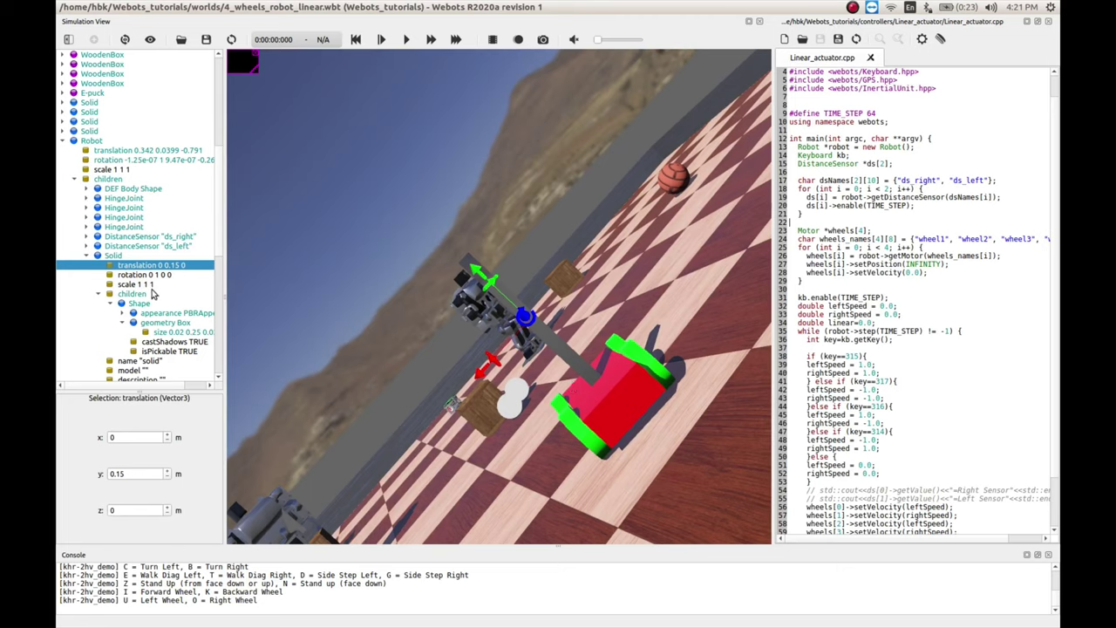
click(86, 256)
click(86, 255)
click(144, 312)
Step: Set the bar's PBRAppearance baseColor to 0.2 0.5 0.4
click(123, 314)
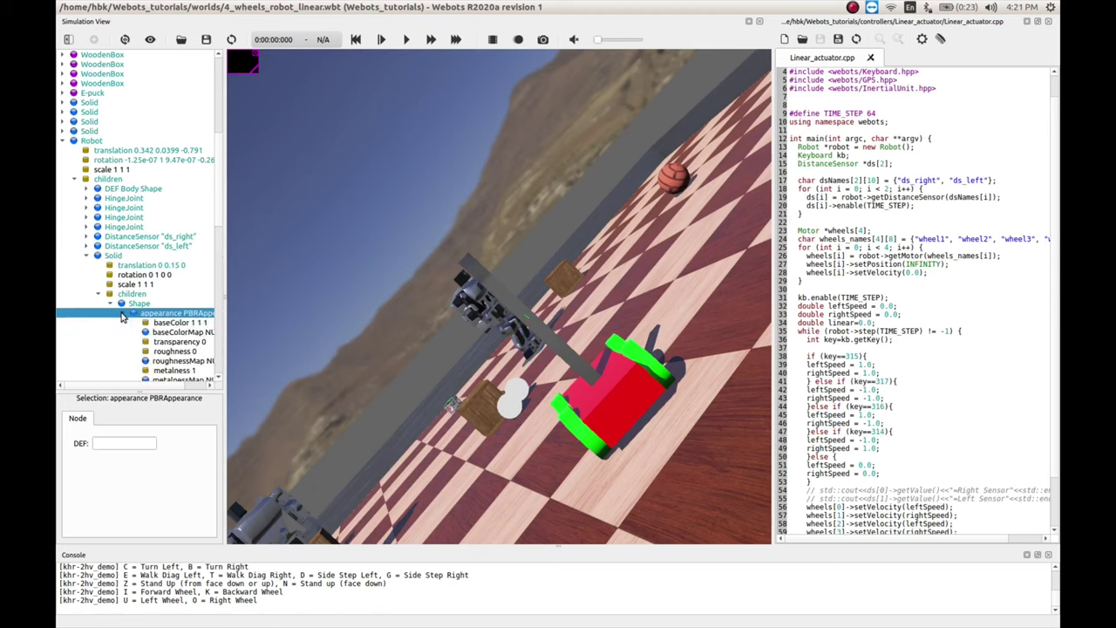
click(166, 323)
click(129, 457)
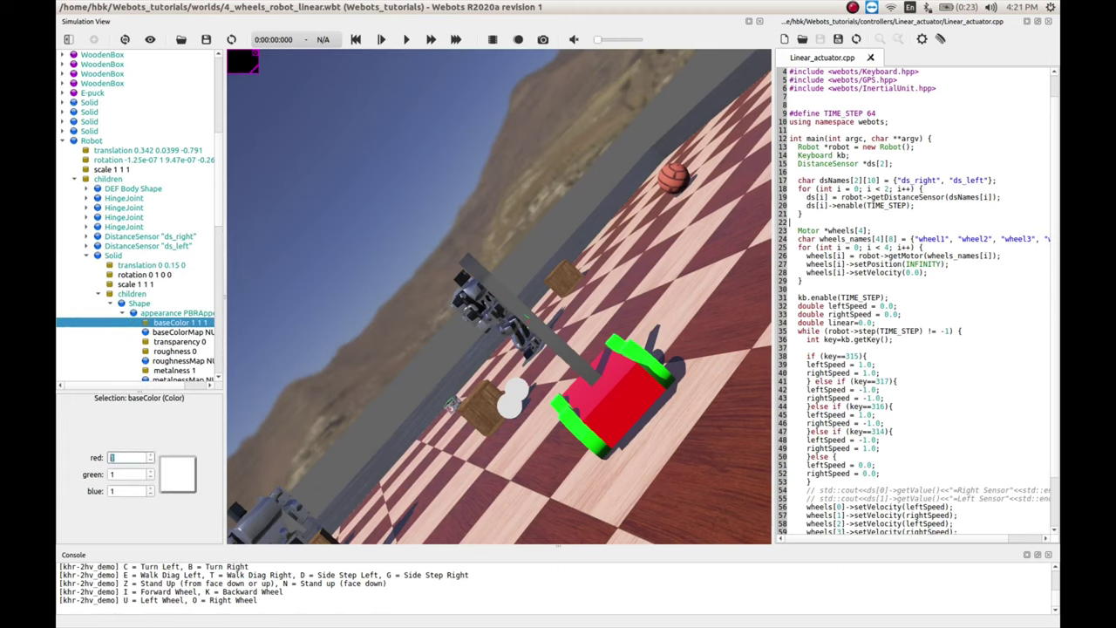
text(0.2)
click(132, 474)
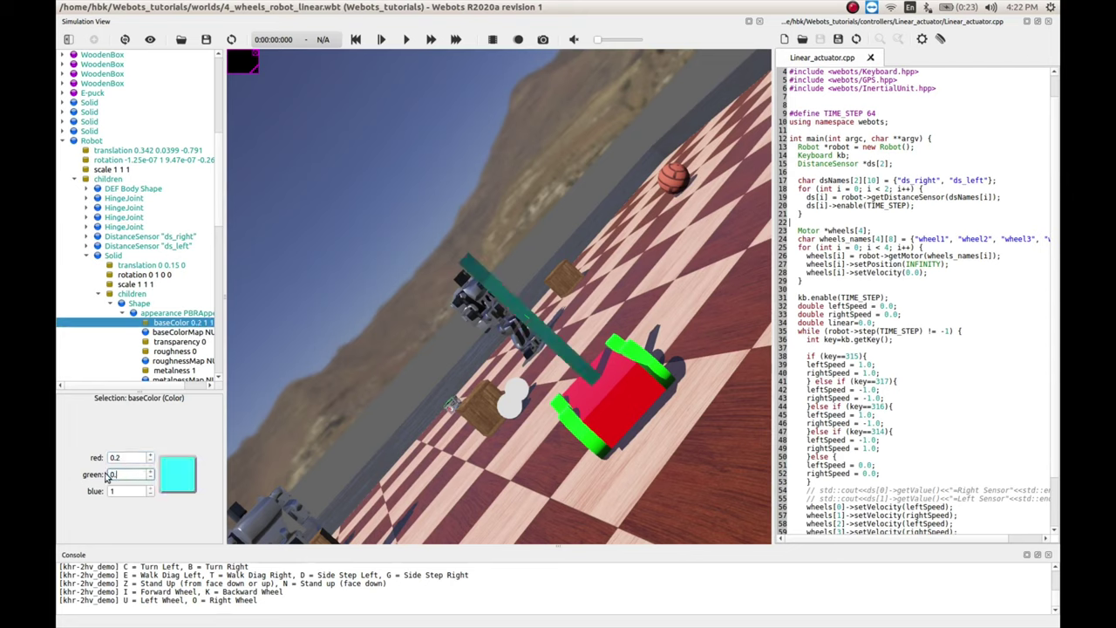
text(0.5)
click(122, 490)
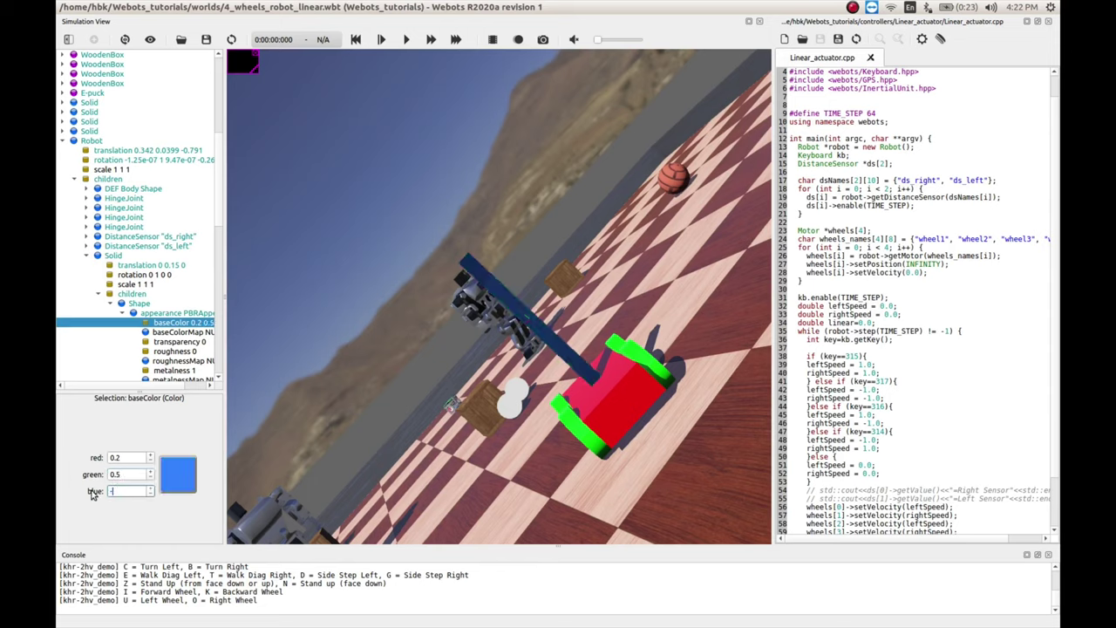
text(0)
click(129, 474)
click(124, 490)
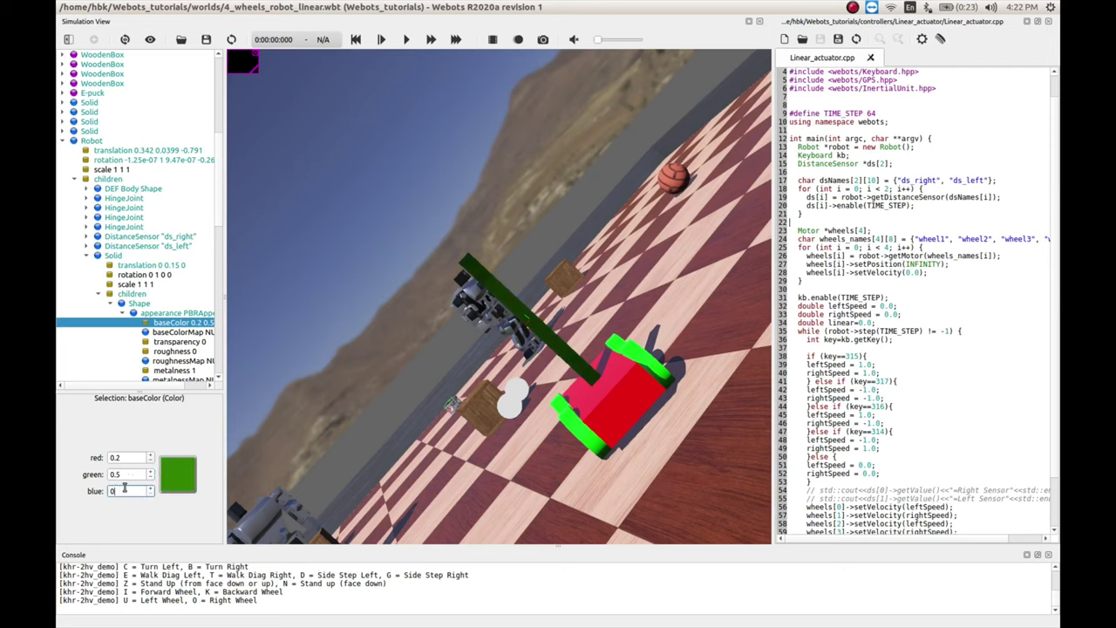
text(.4)
click(131, 474)
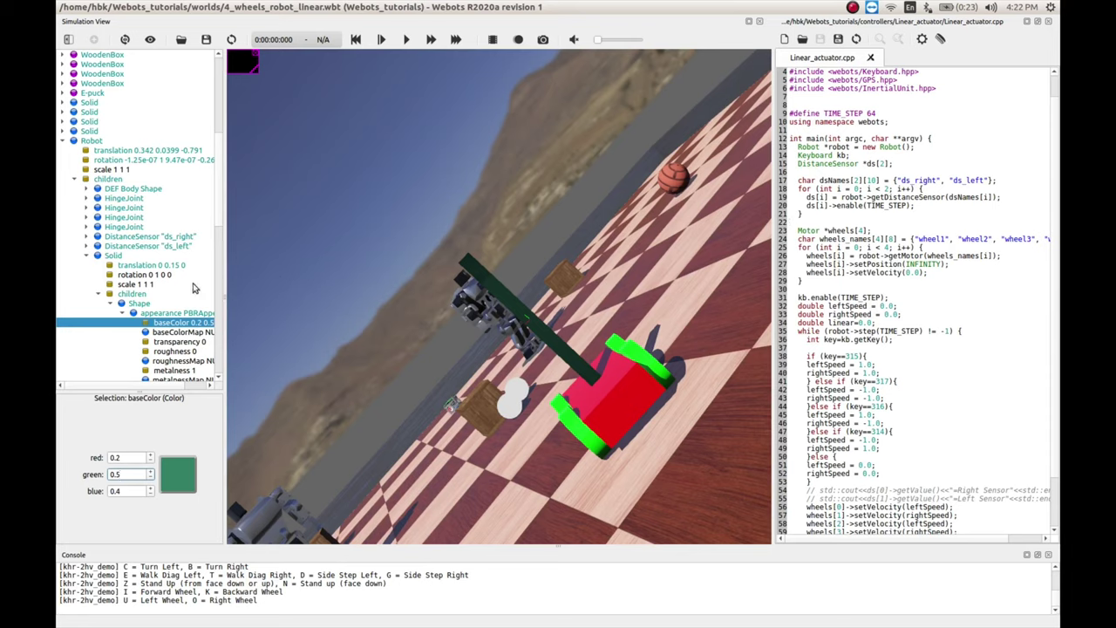
Step: Set the appearance's metalness to 0
click(173, 371)
click(134, 473)
key(BackSpace)
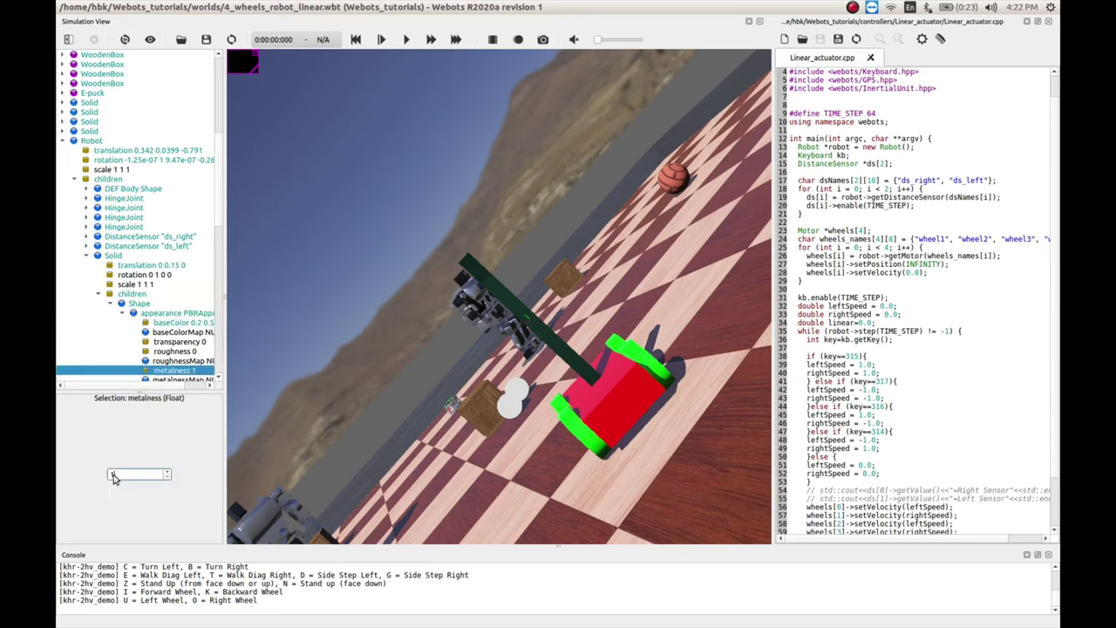
text(0)
key(Return)
drag(636, 324, 657, 347)
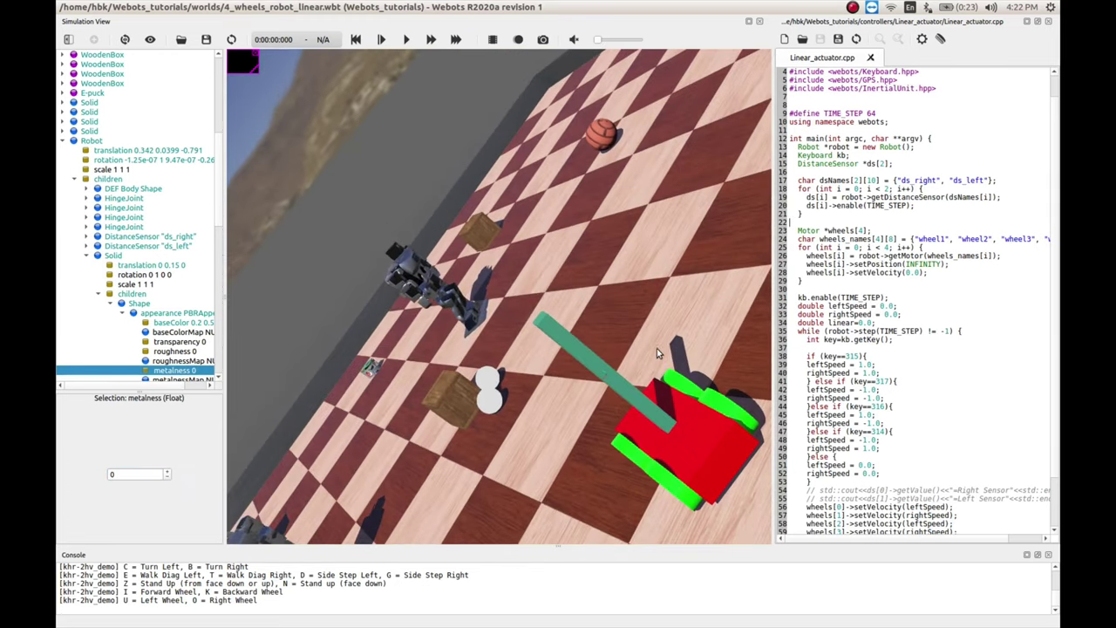
click(98, 294)
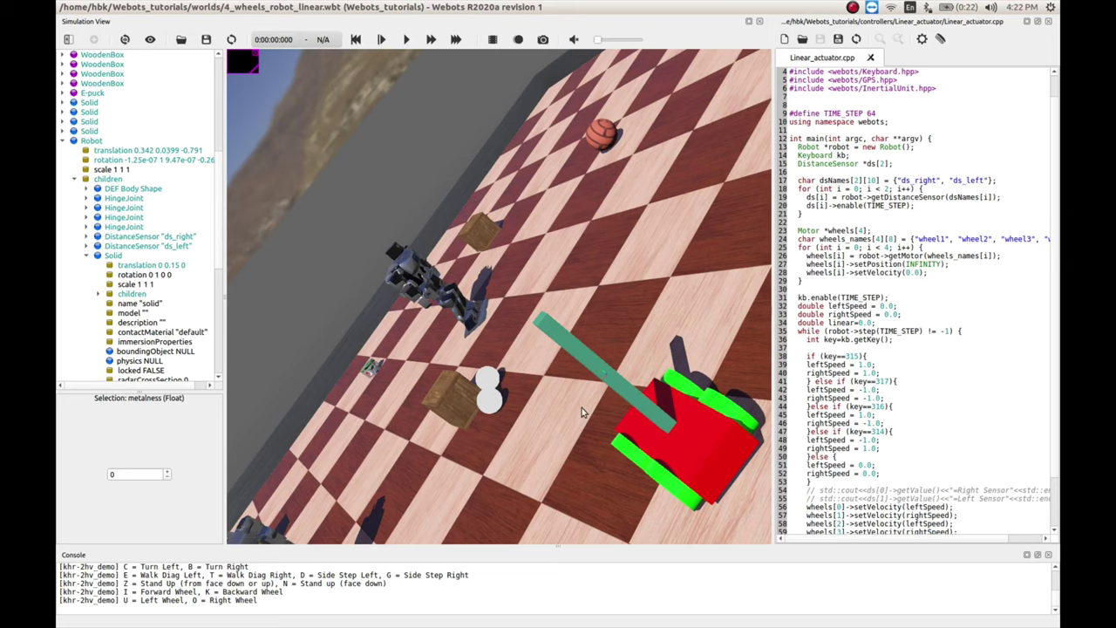
drag(591, 350, 556, 359)
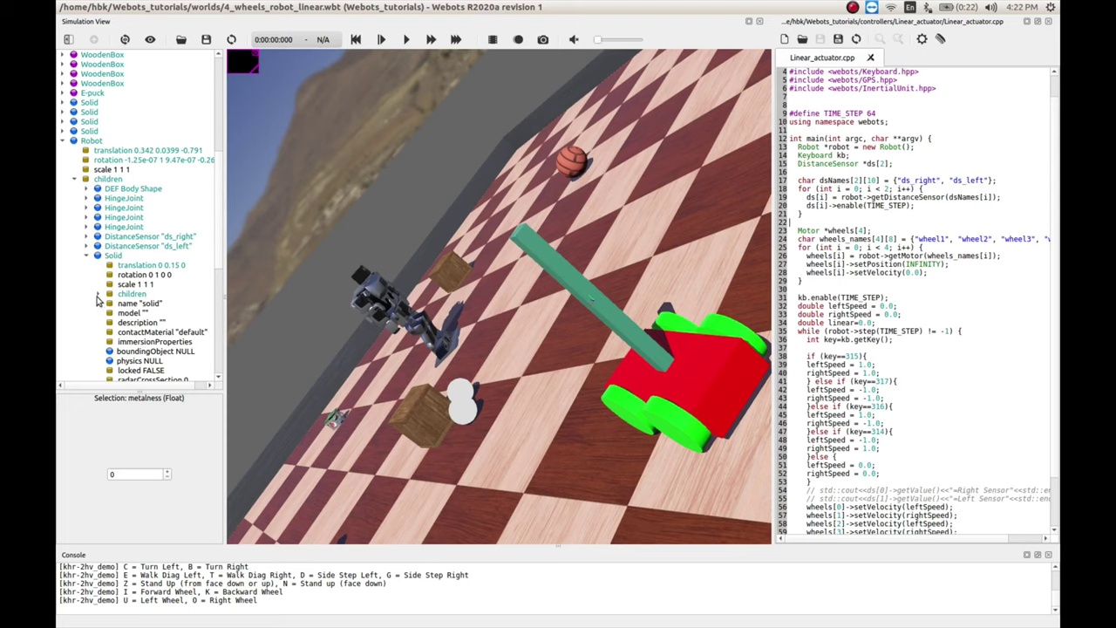
Step: Add a SliderJoint node to the robot after the bar Solid
click(85, 260)
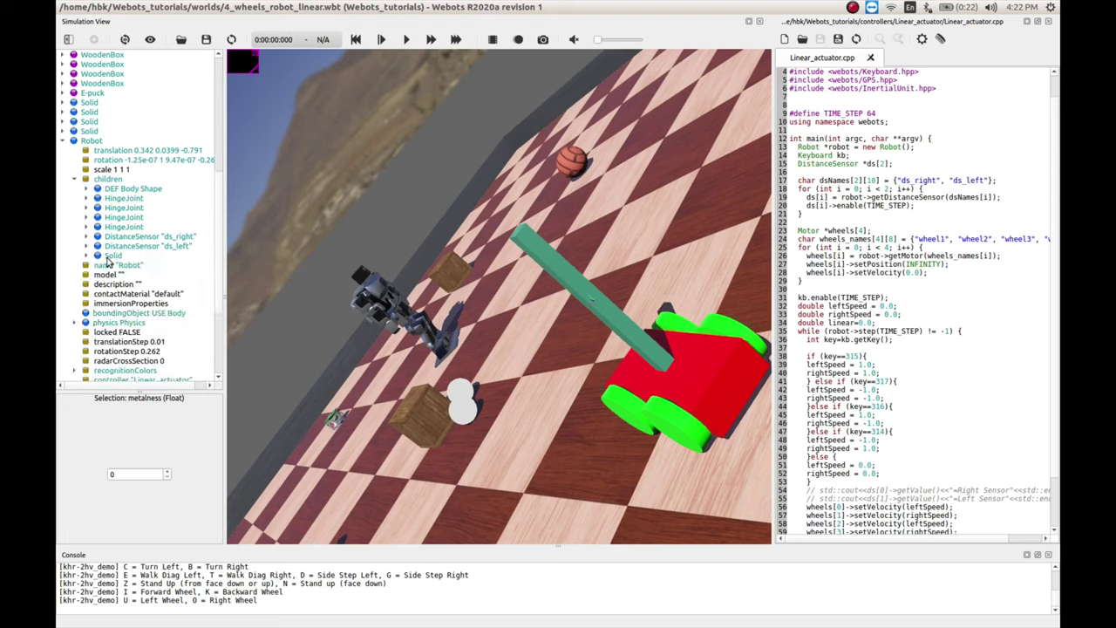
click(110, 260)
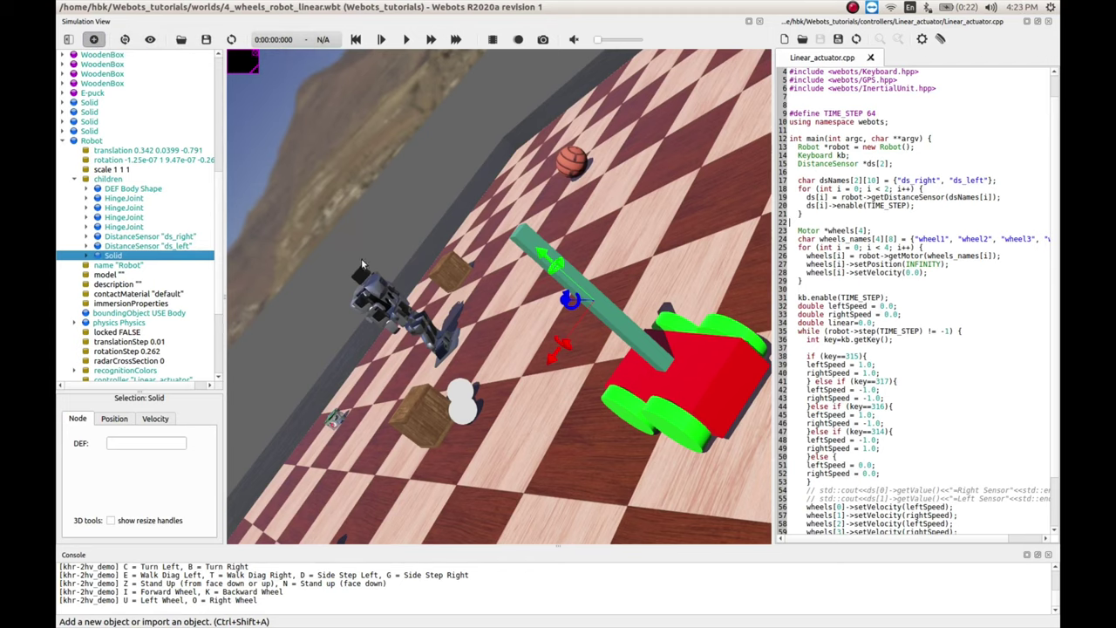
key(ctrl+shift+a)
click(326, 175)
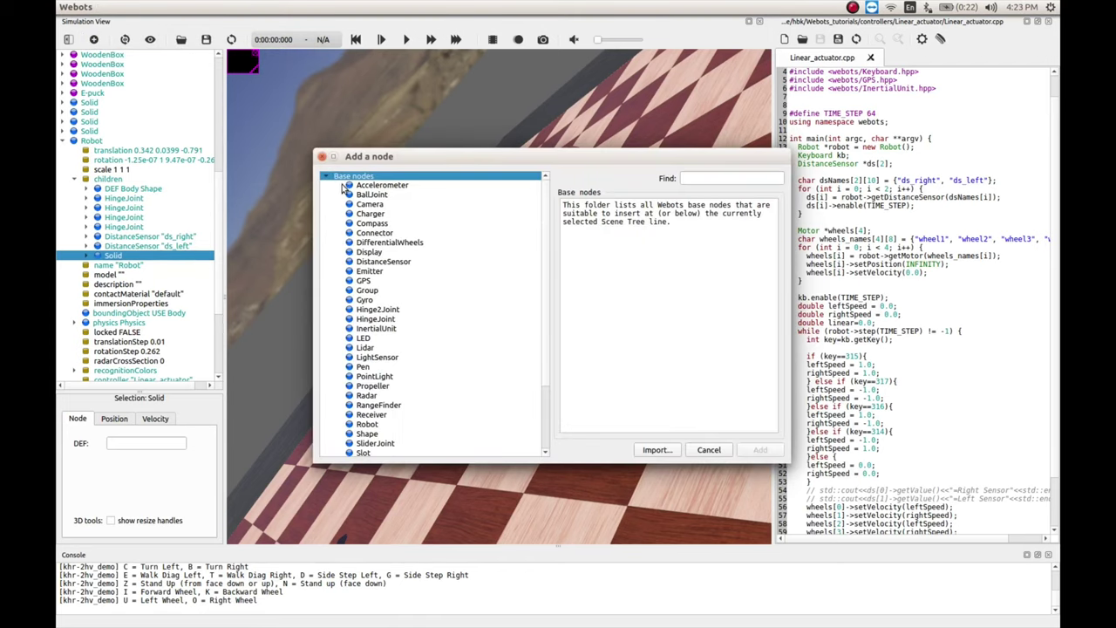
click(378, 444)
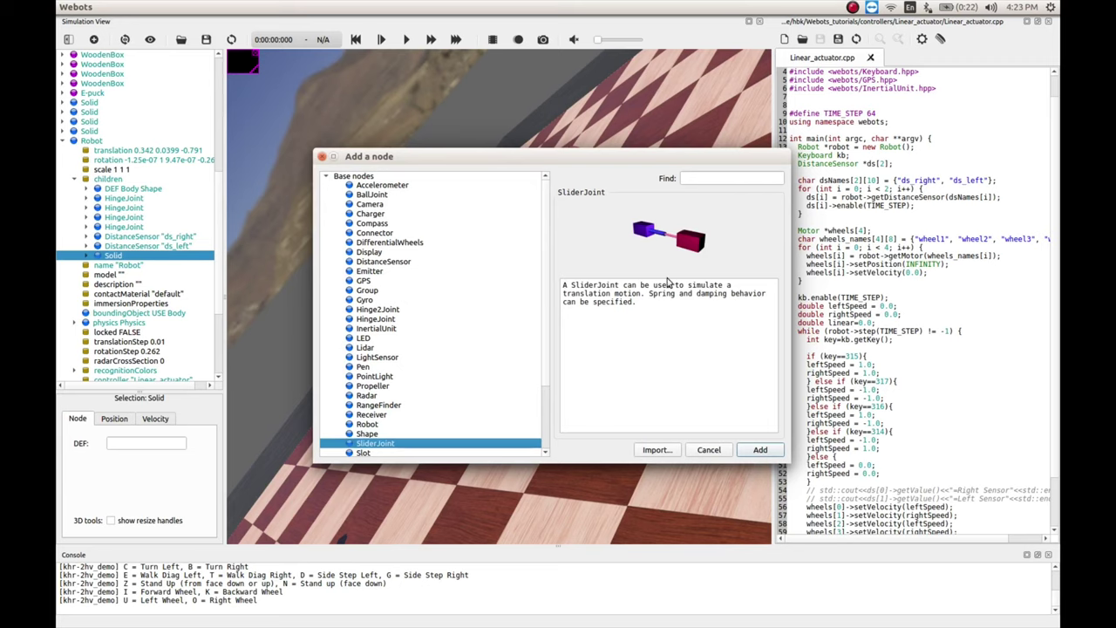
click(759, 450)
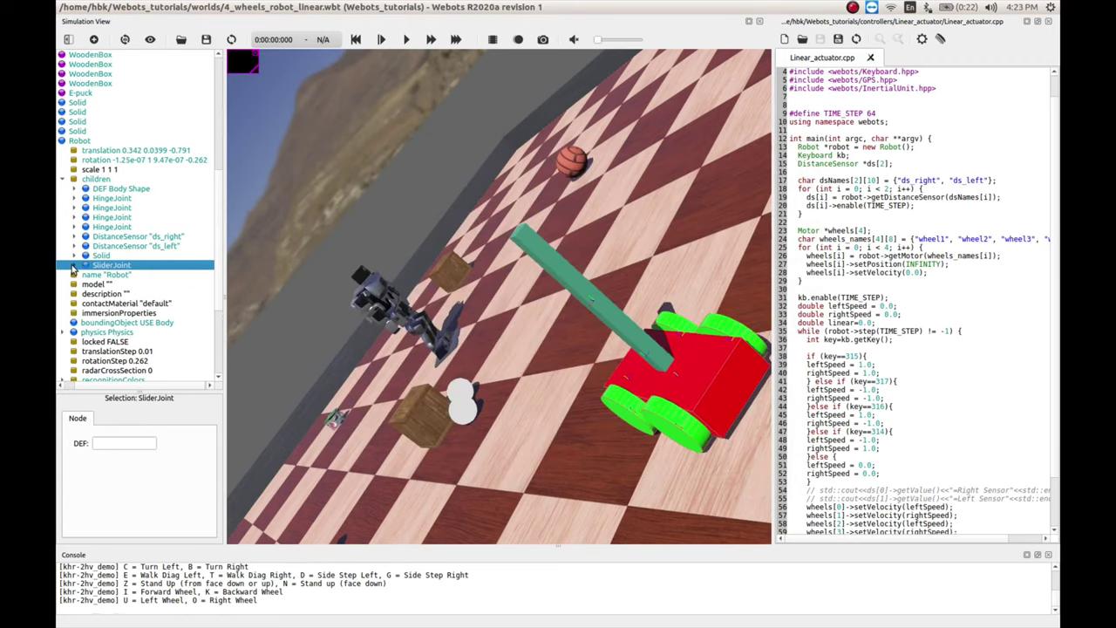
Step: Give the SliderJoint a JointParameters node and a LinearMotor device
click(72, 266)
click(132, 276)
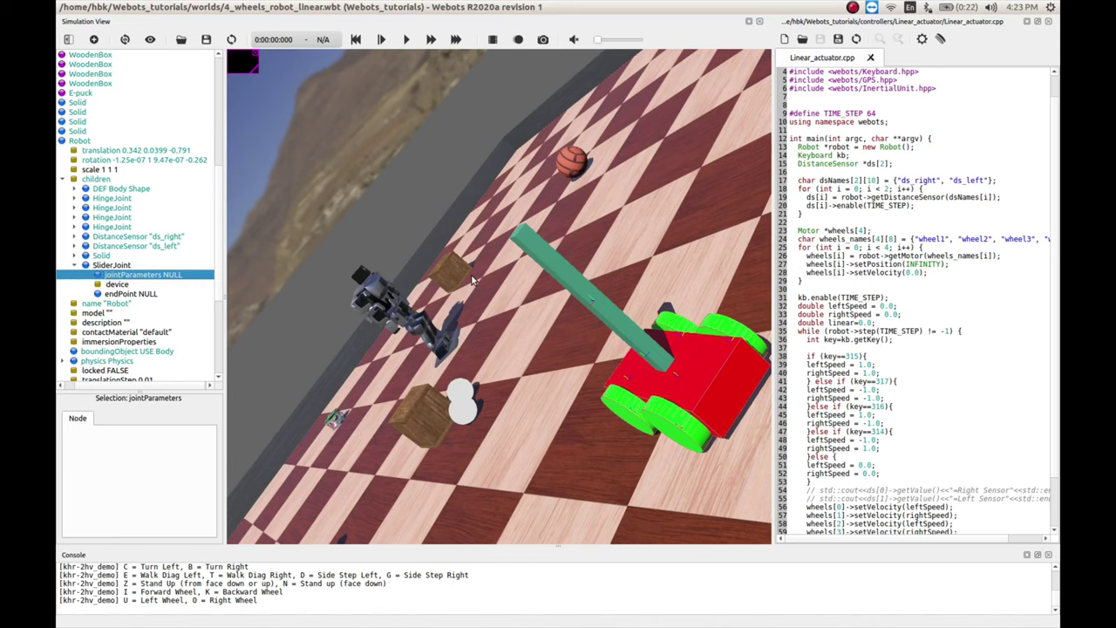
key(ctrl+shift+a)
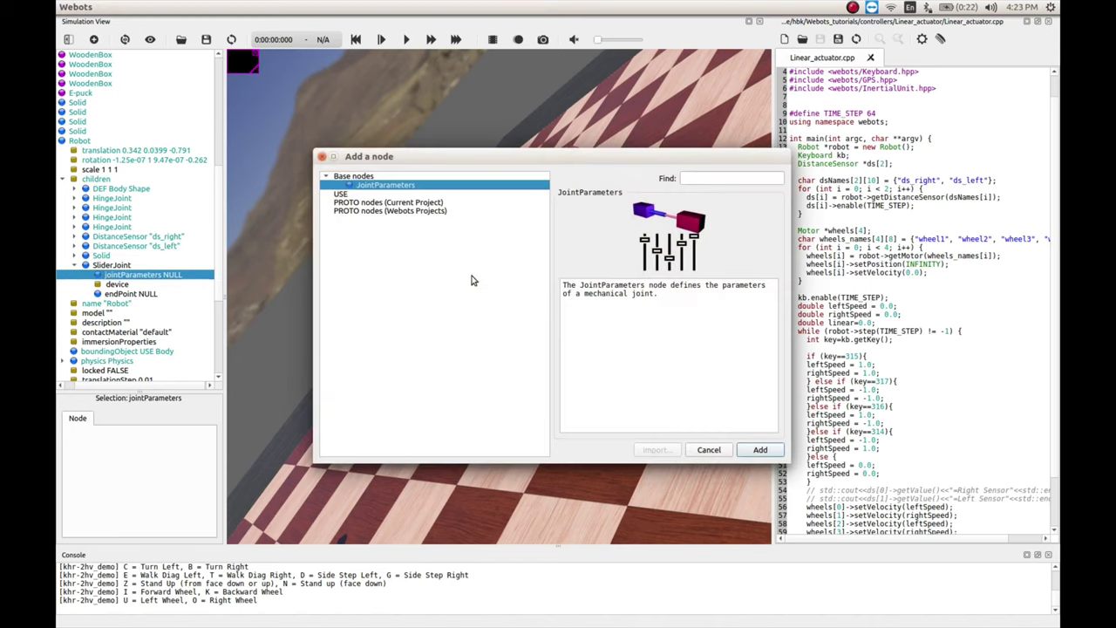
click(759, 450)
click(107, 285)
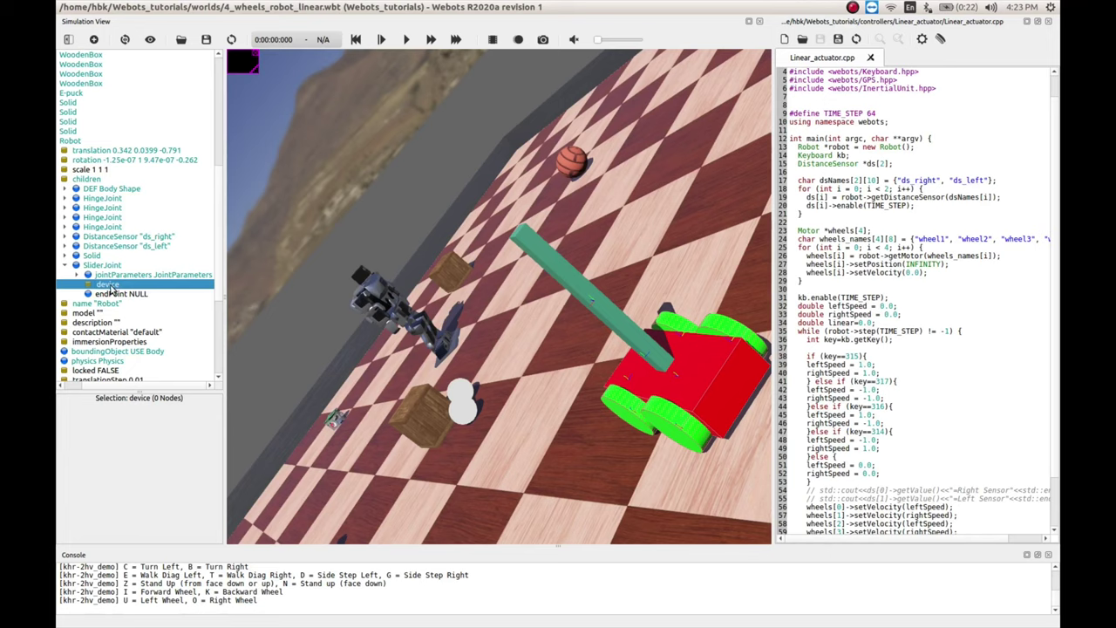
key(ctrl+shift+a)
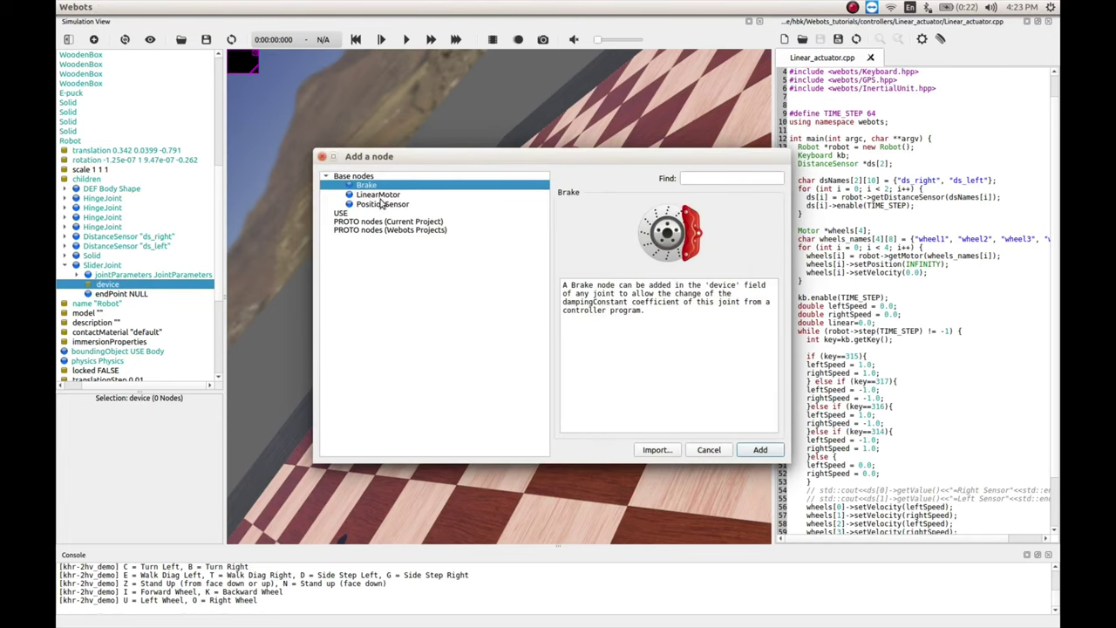
click(380, 196)
click(762, 451)
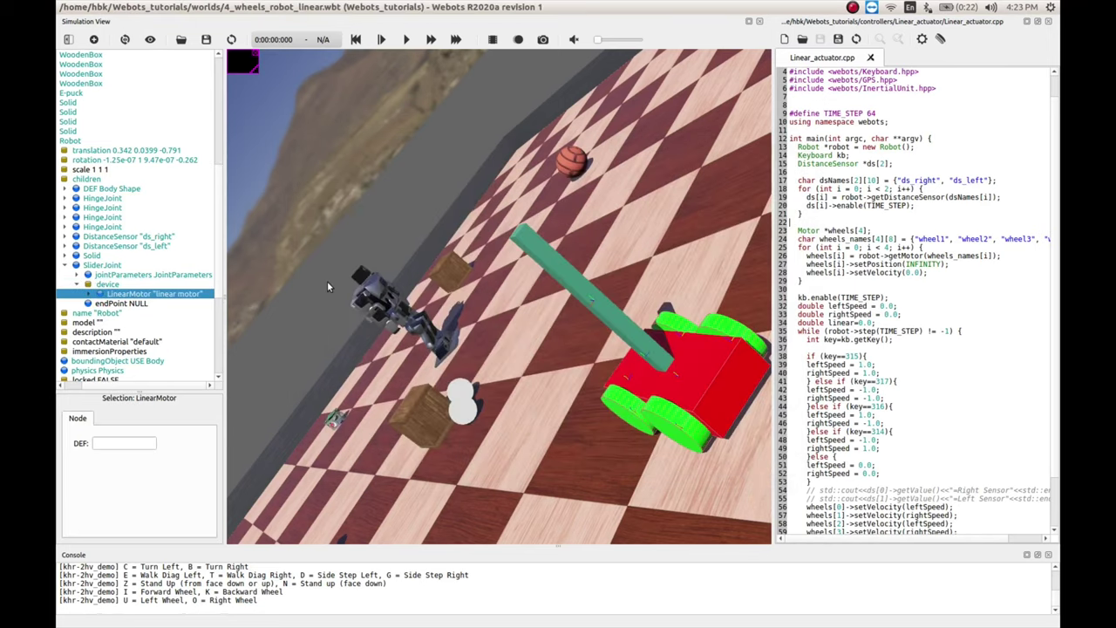
Step: Set the joint parameters' axis to 0 1 0
click(101, 274)
double_click(101, 275)
click(120, 294)
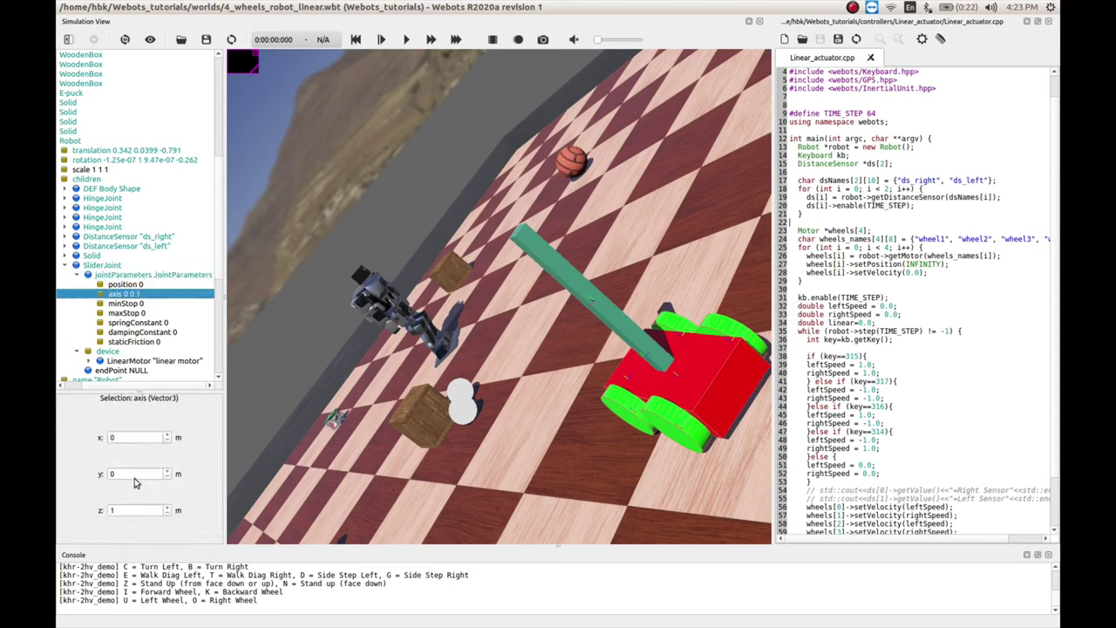
click(131, 438)
key(Tab)
text(1)
key(Tab)
text(0)
click(135, 473)
click(135, 285)
click(136, 295)
click(77, 274)
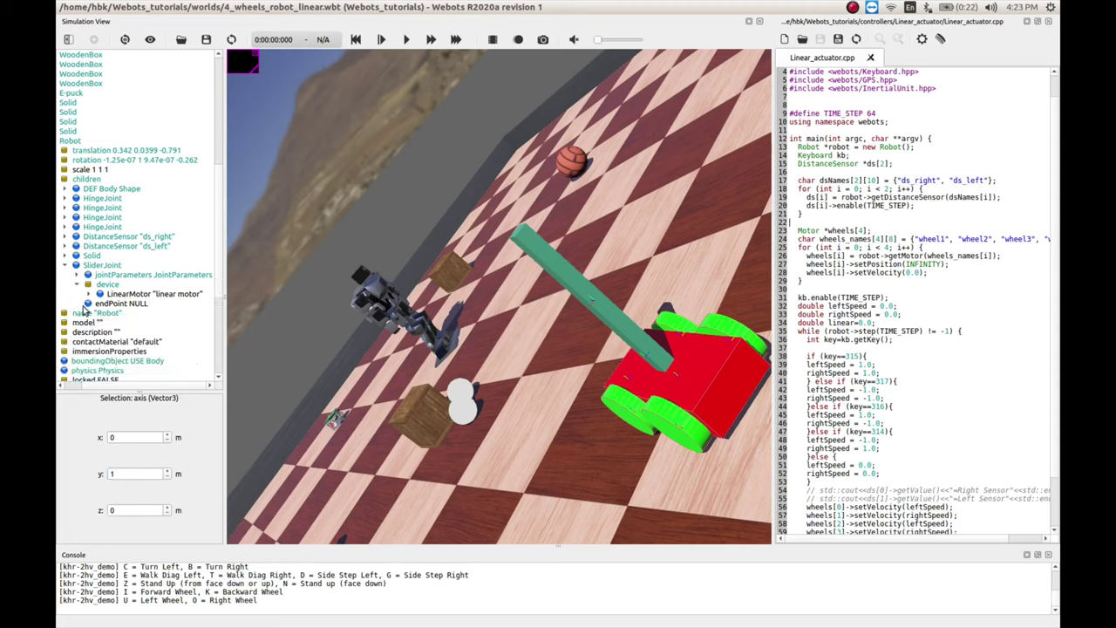
double_click(88, 303)
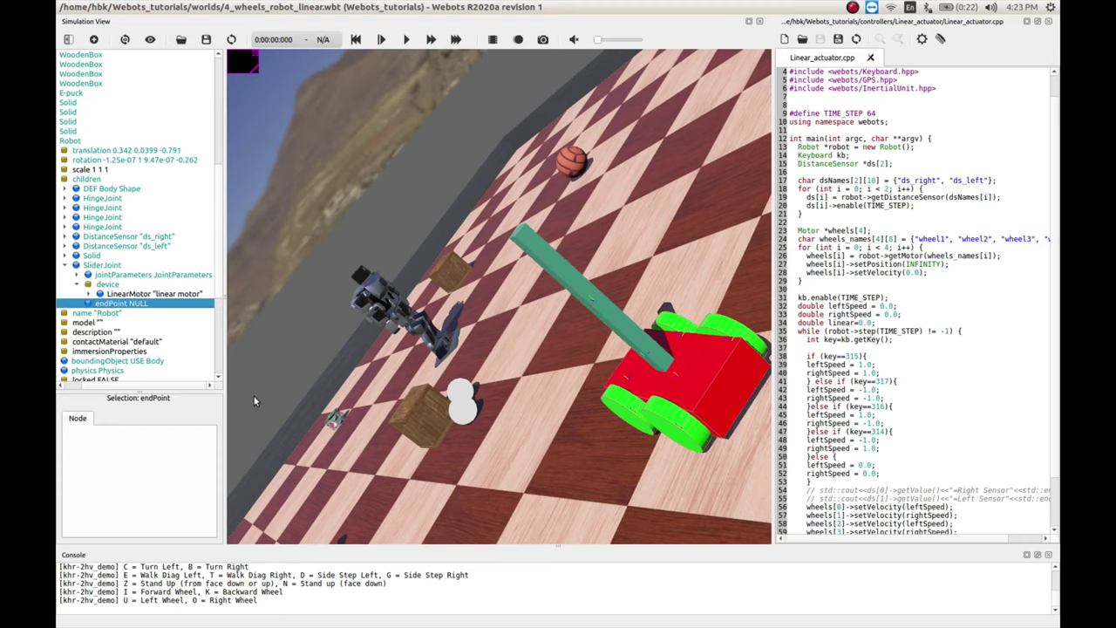
Step: Add a Solid as the SliderJoint's endPoint
click(326, 177)
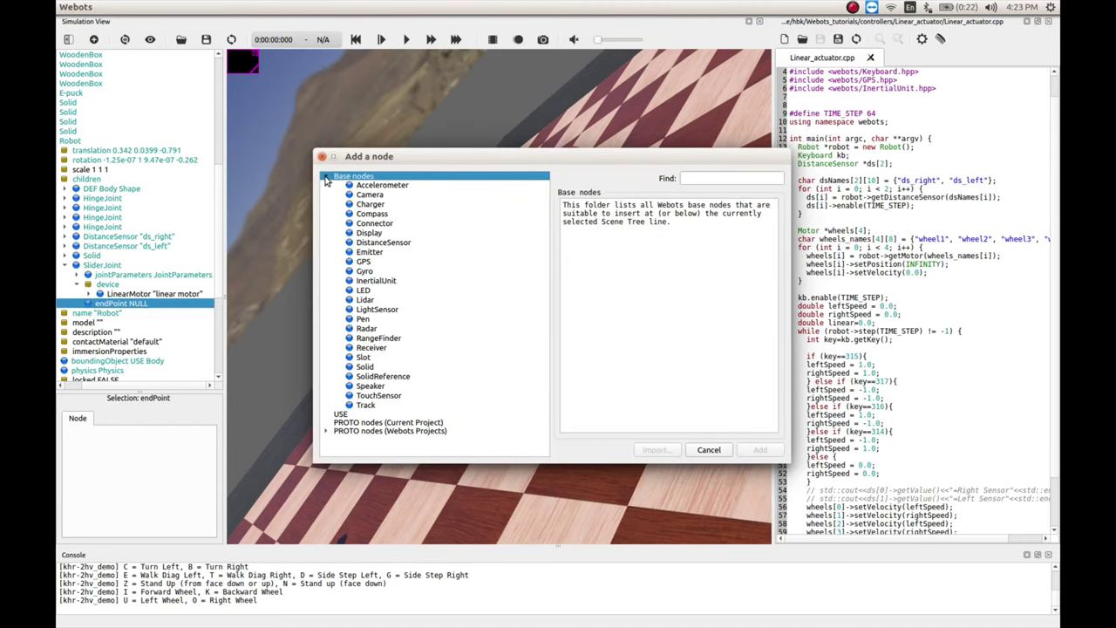
click(367, 369)
click(759, 450)
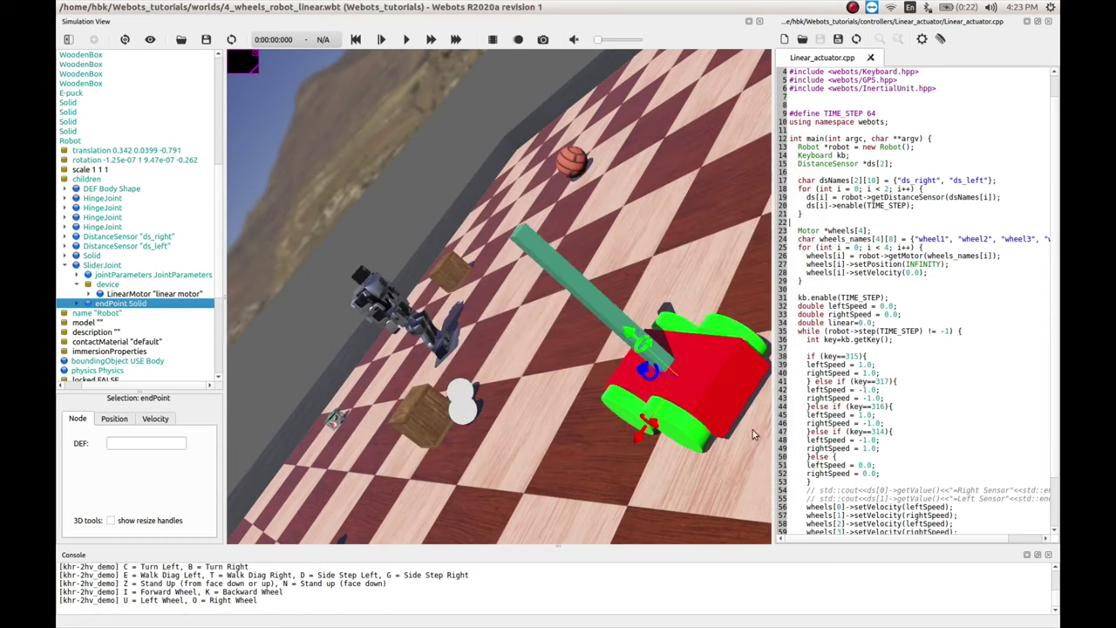
click(80, 303)
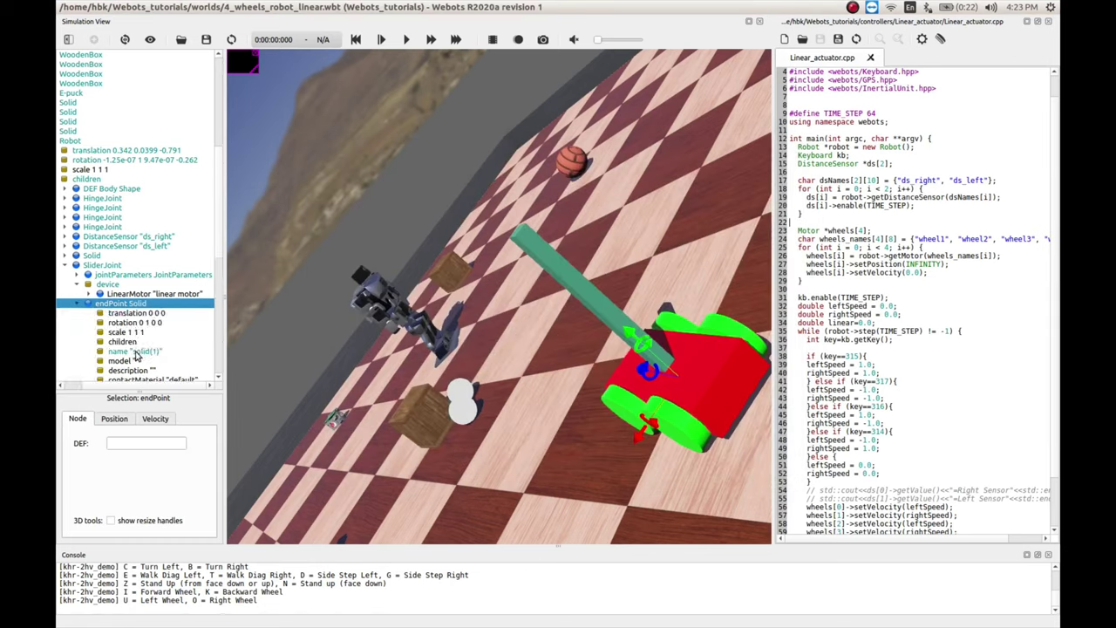
scroll(136, 366, down, 1)
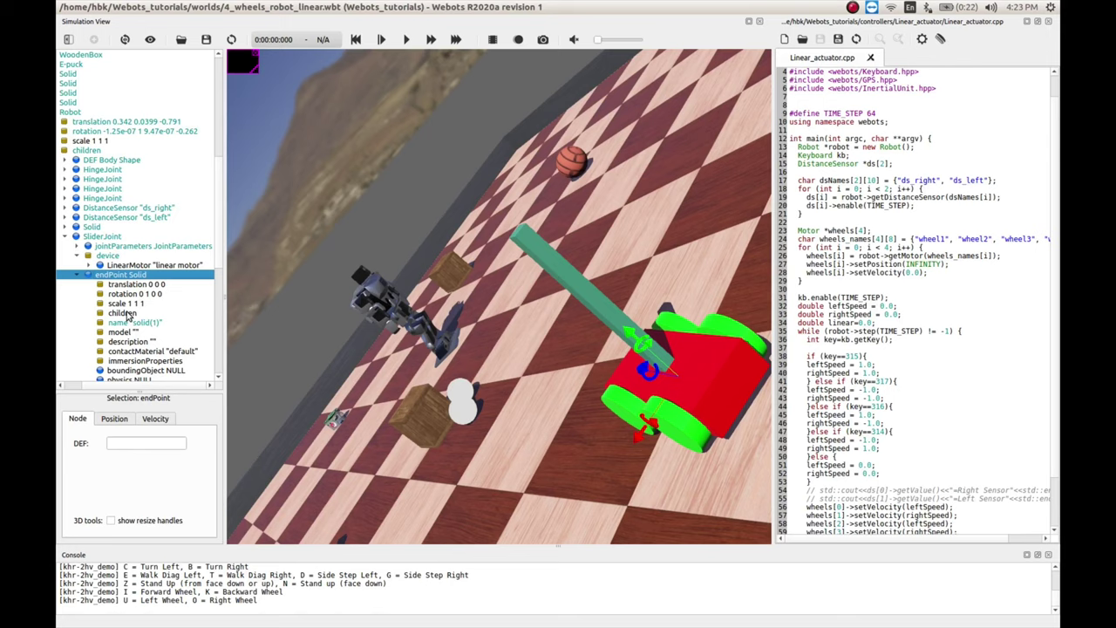
click(122, 312)
Step: Add a Shape node to the endPoint Solid's children
key(ctrl+shift+a)
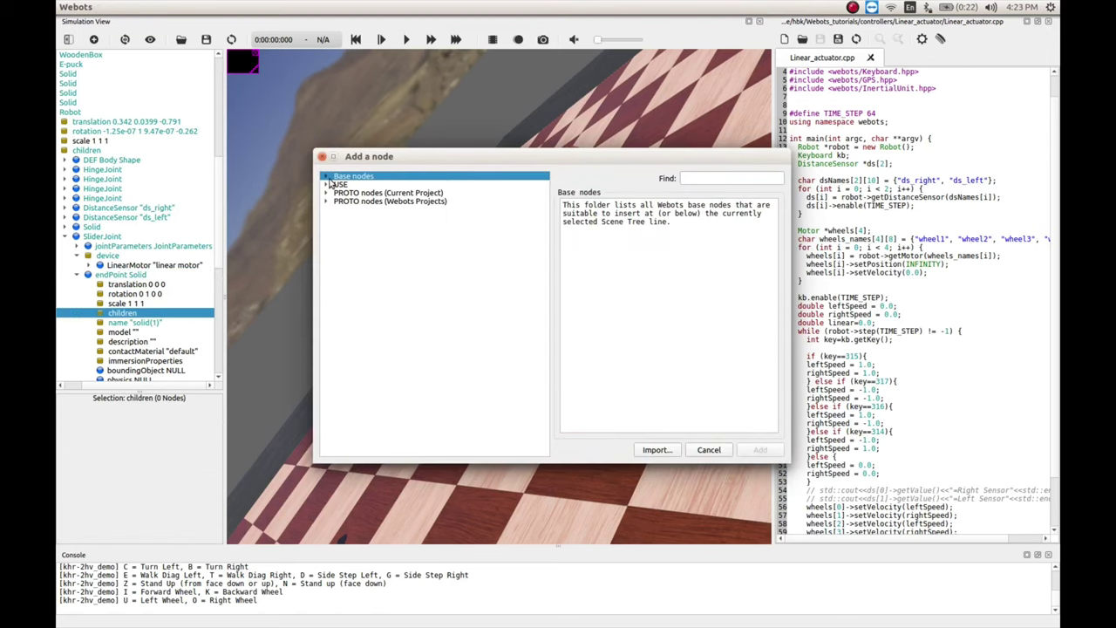
click(326, 177)
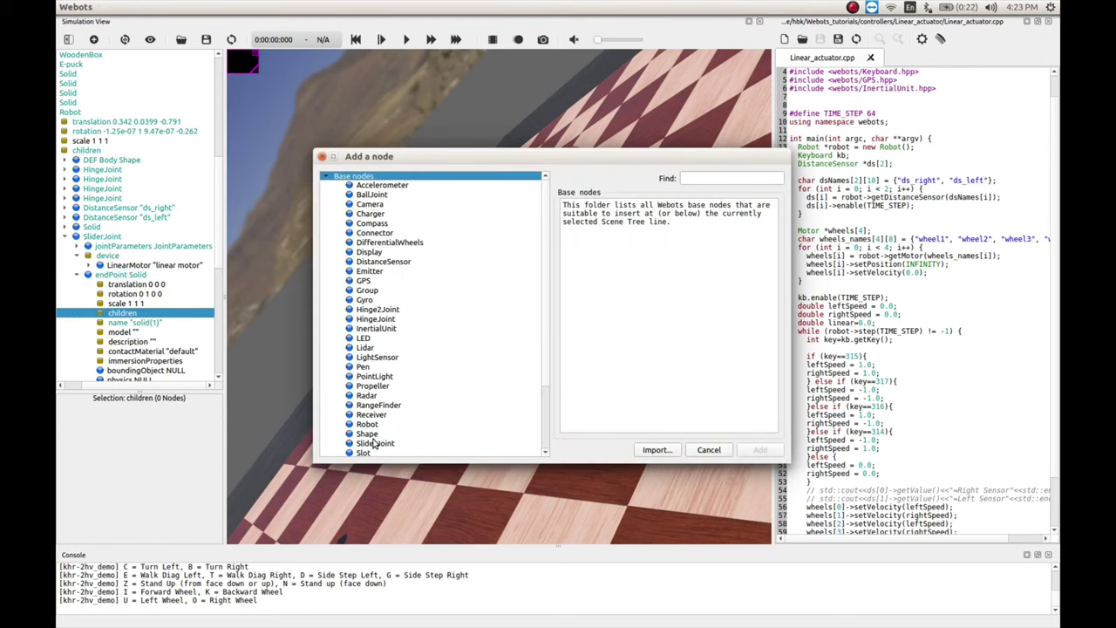
scroll(375, 443, down, 1)
click(370, 407)
click(759, 449)
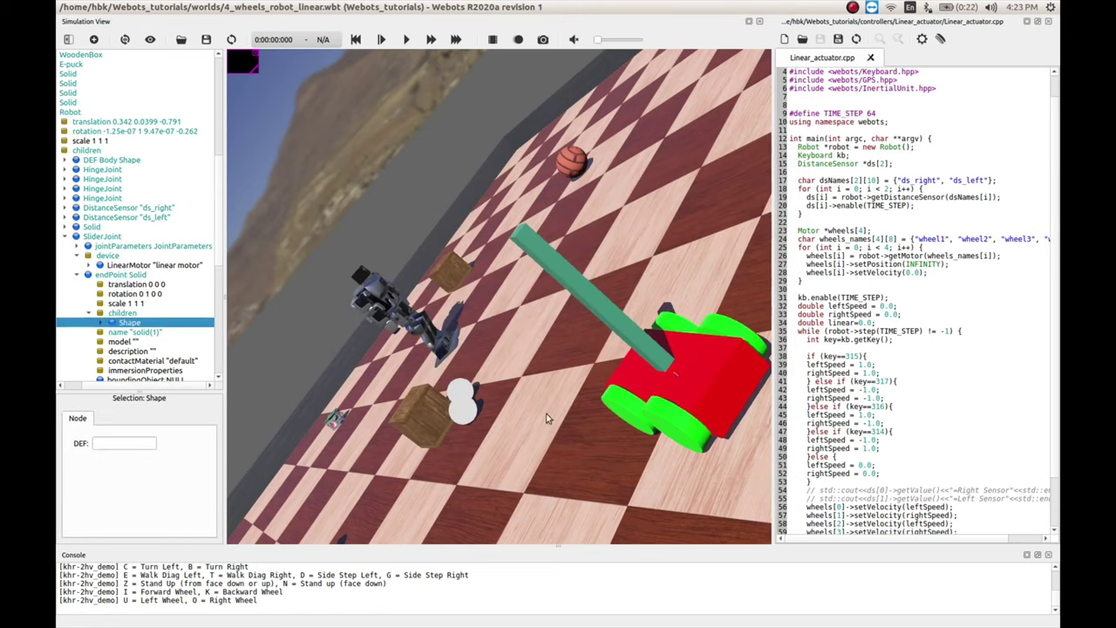
Step: Give the slider's Shape a PBRAppearance and a Box geometry
click(100, 322)
click(138, 333)
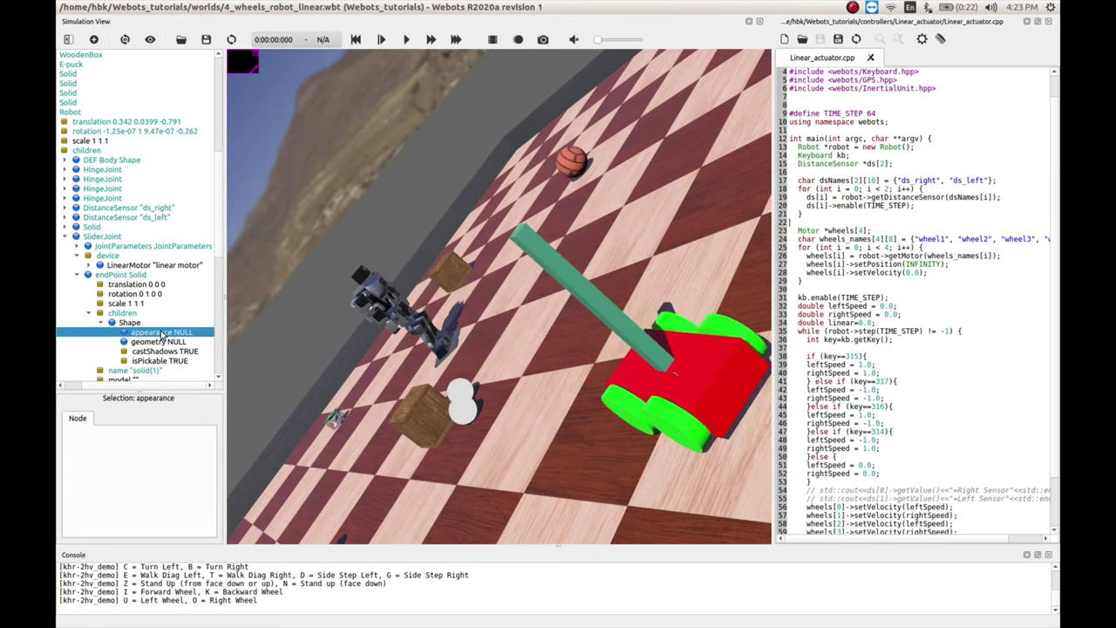
key(ctrl+shift+a)
click(326, 176)
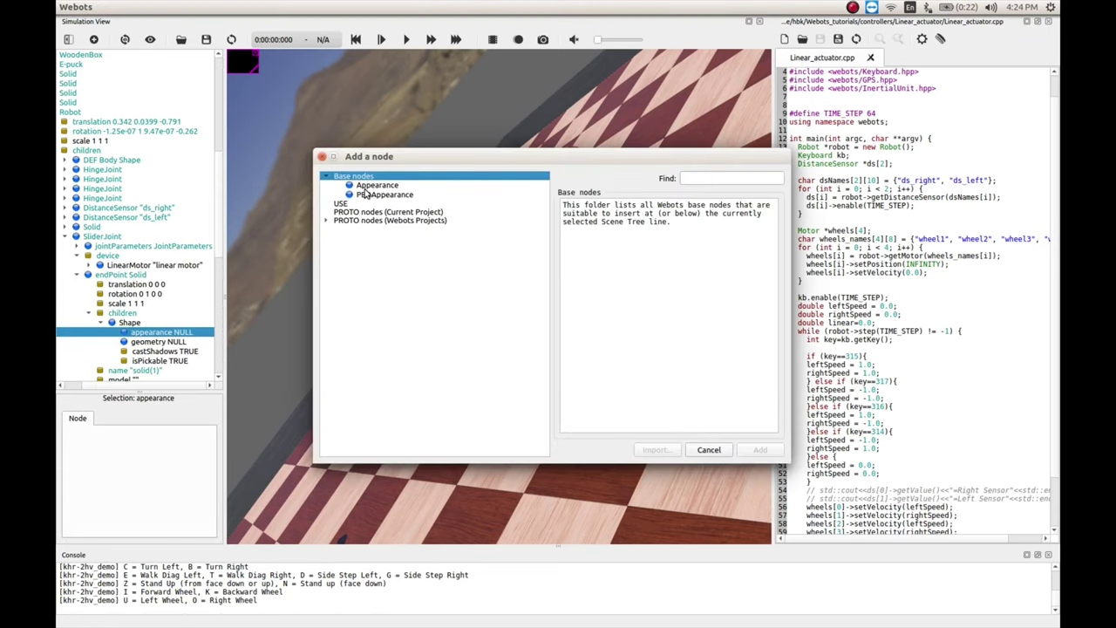
click(369, 194)
click(760, 449)
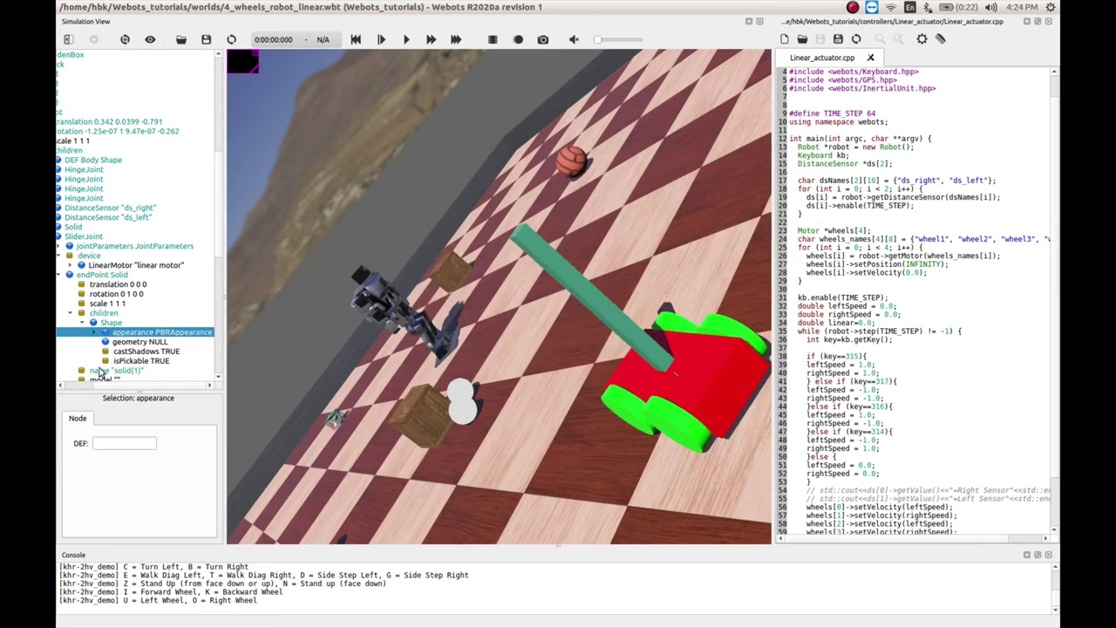
click(122, 341)
key(ctrl+shift+a)
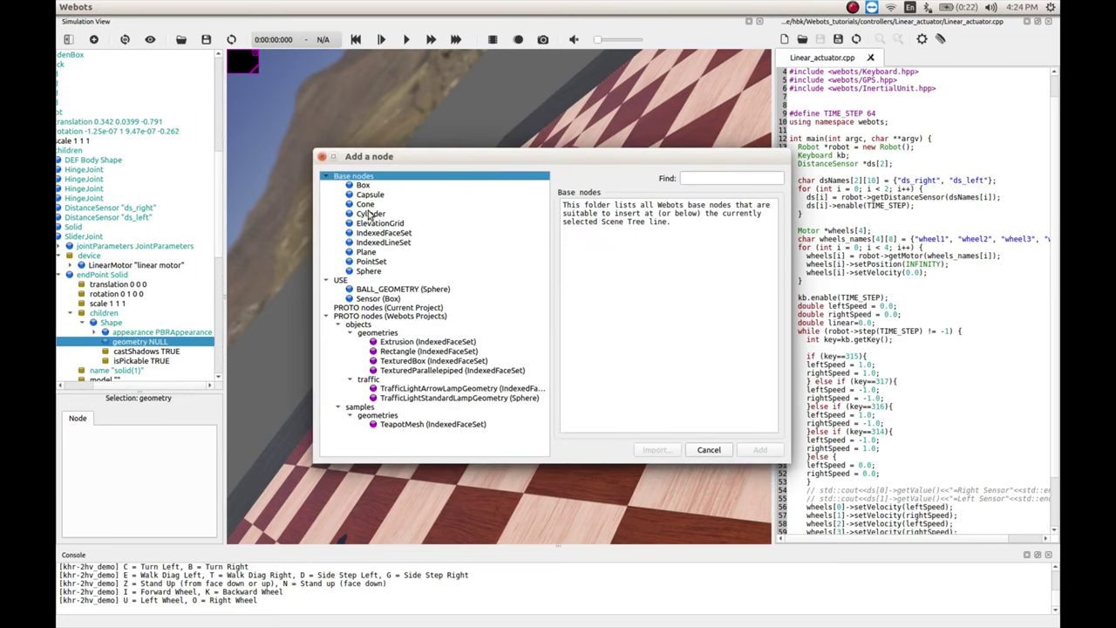
click(363, 185)
click(759, 449)
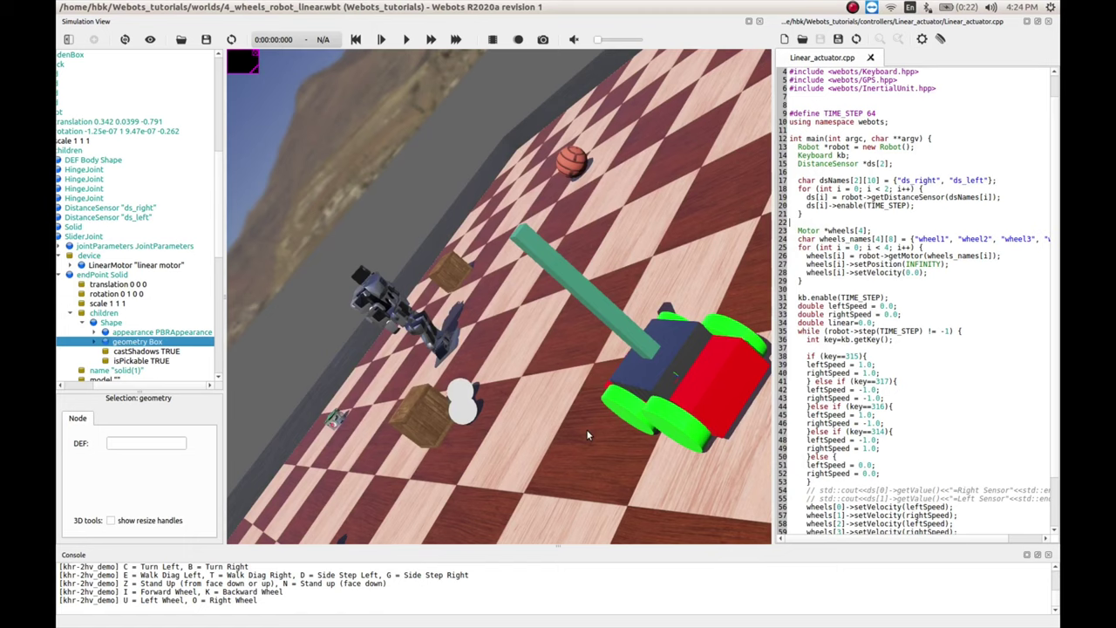
Step: Size the slider's box to 0.15 × 0.02 × 0.02 m
scroll(147, 321, down, 1)
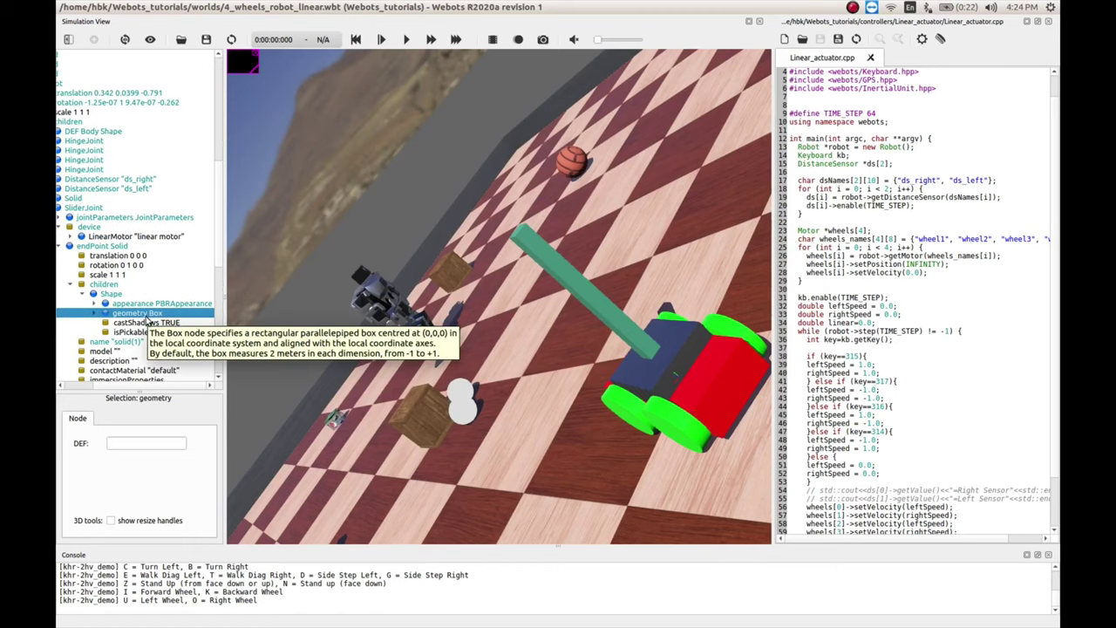
scroll(94, 293, down, 1)
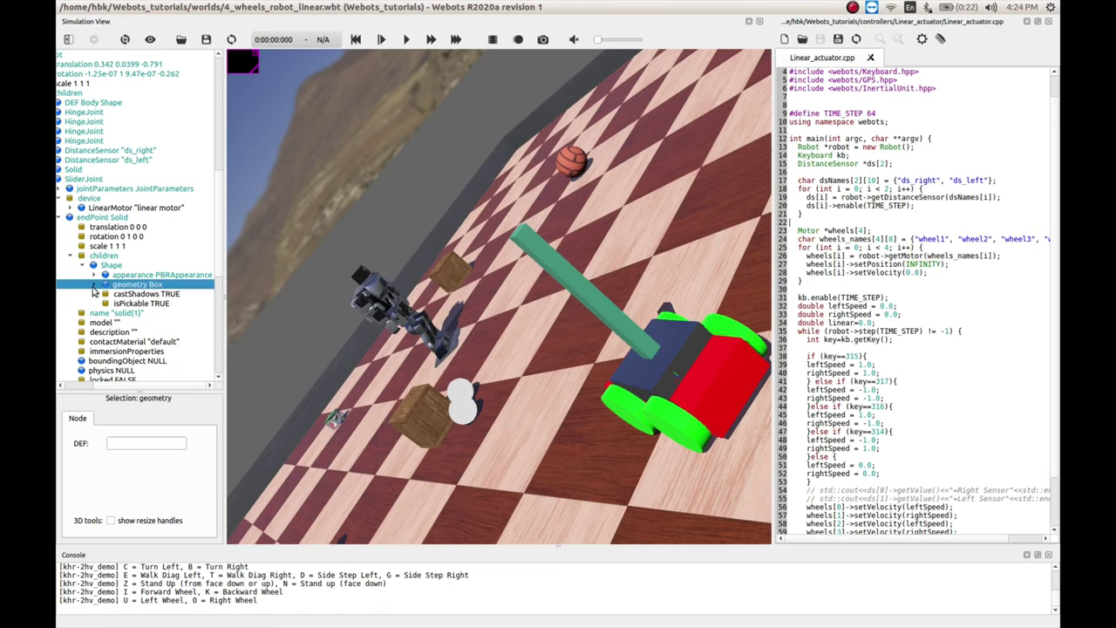
click(94, 285)
click(133, 294)
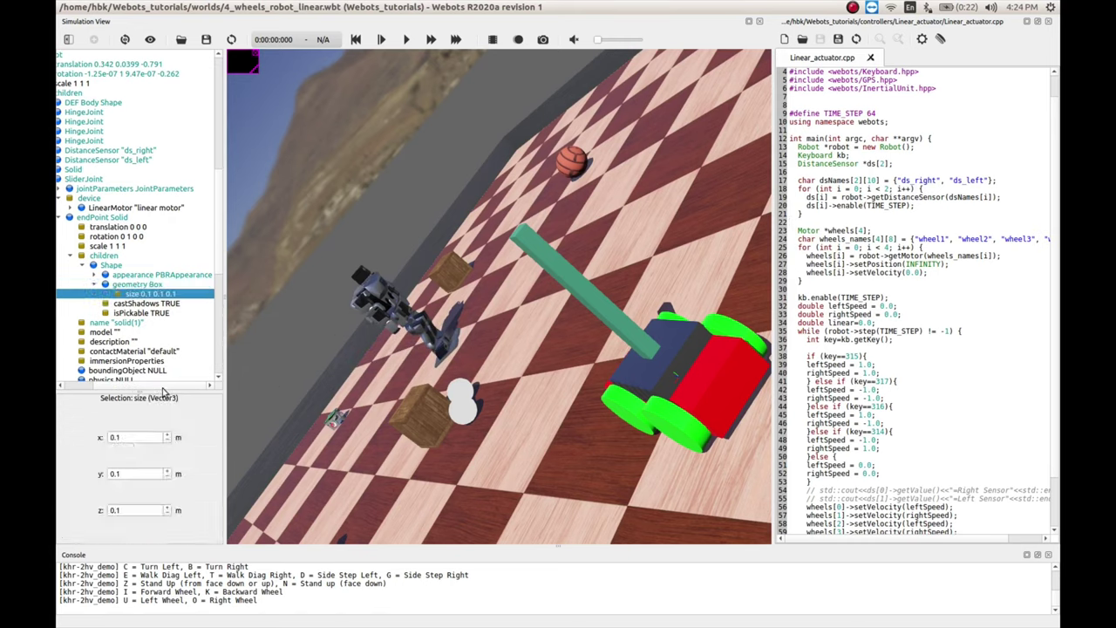
click(145, 437)
key(Tab)
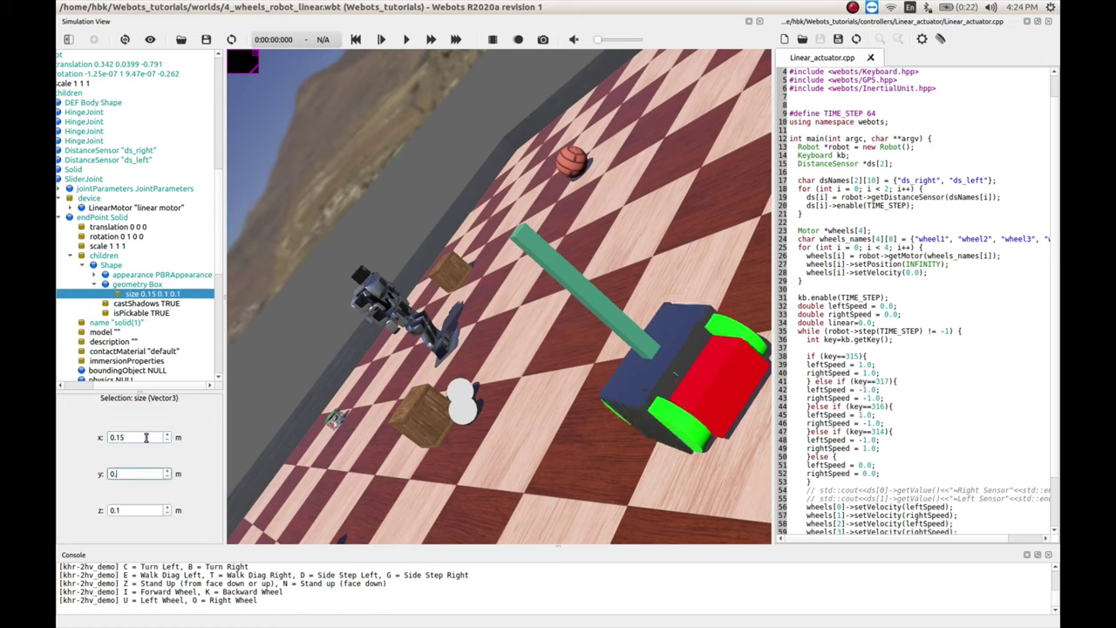
key(Tab)
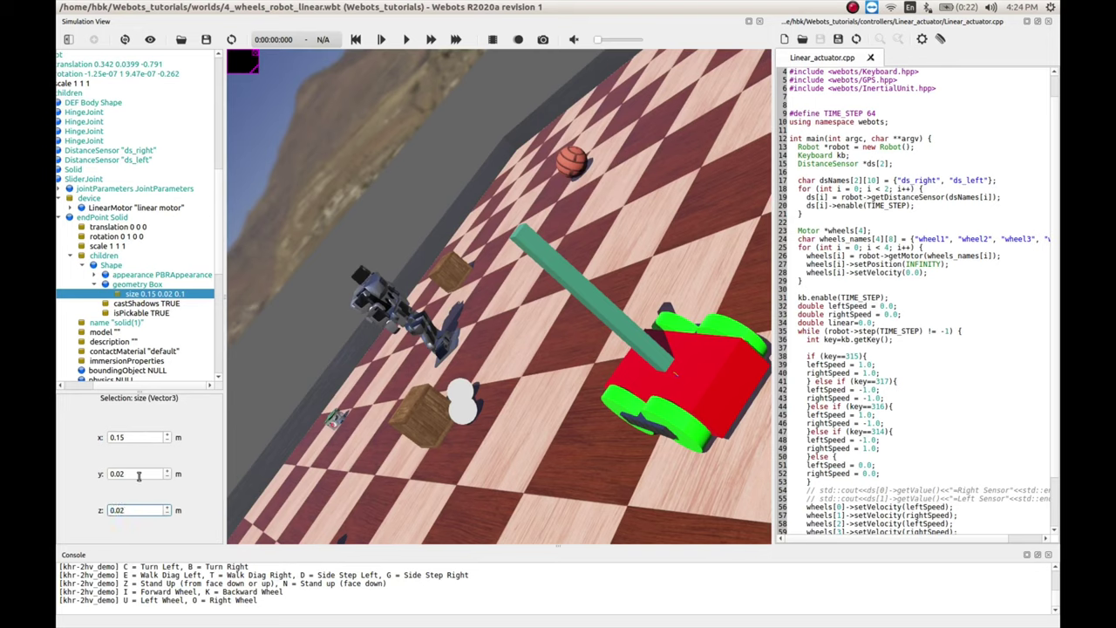
click(139, 473)
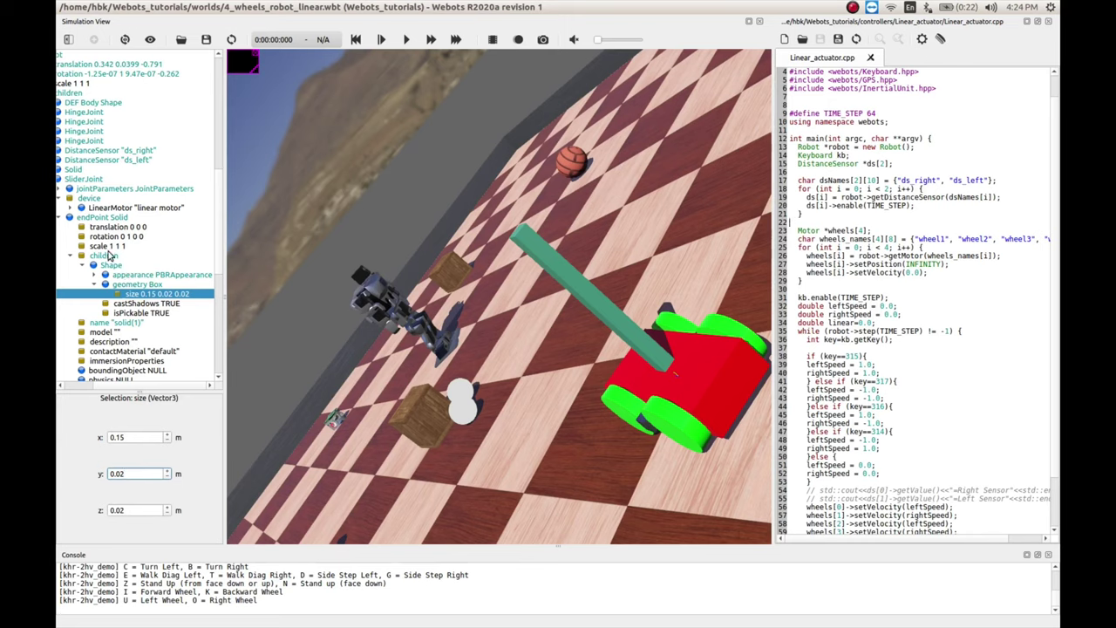
click(114, 228)
Step: Raise the endPoint Solid bar to height 0.19 and set its x translation to -0.085
drag(636, 339, 545, 285)
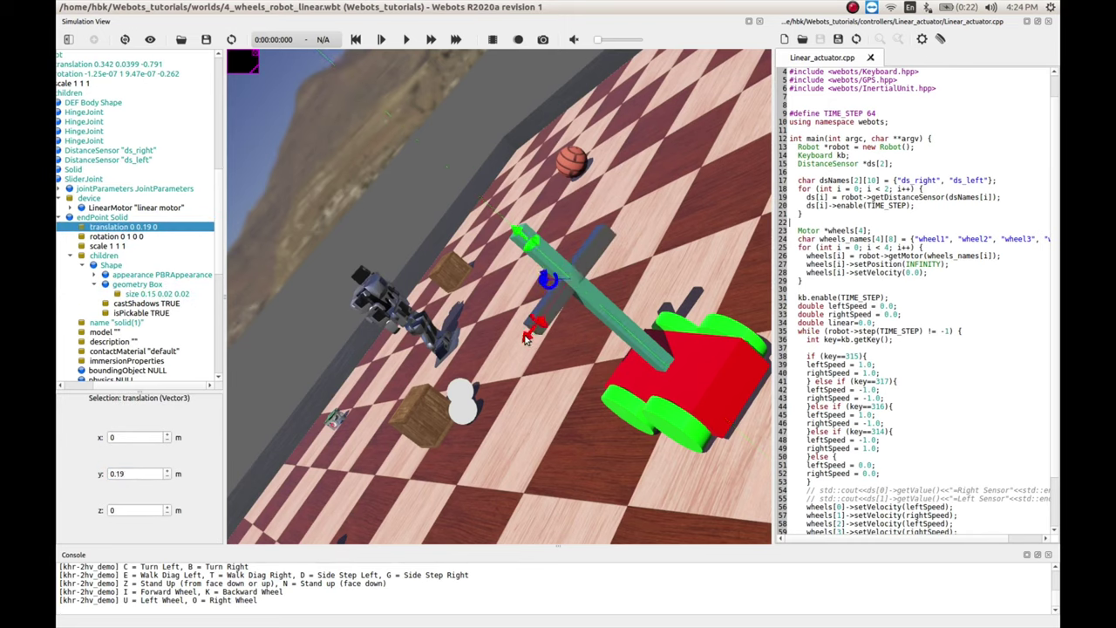
drag(531, 336, 565, 283)
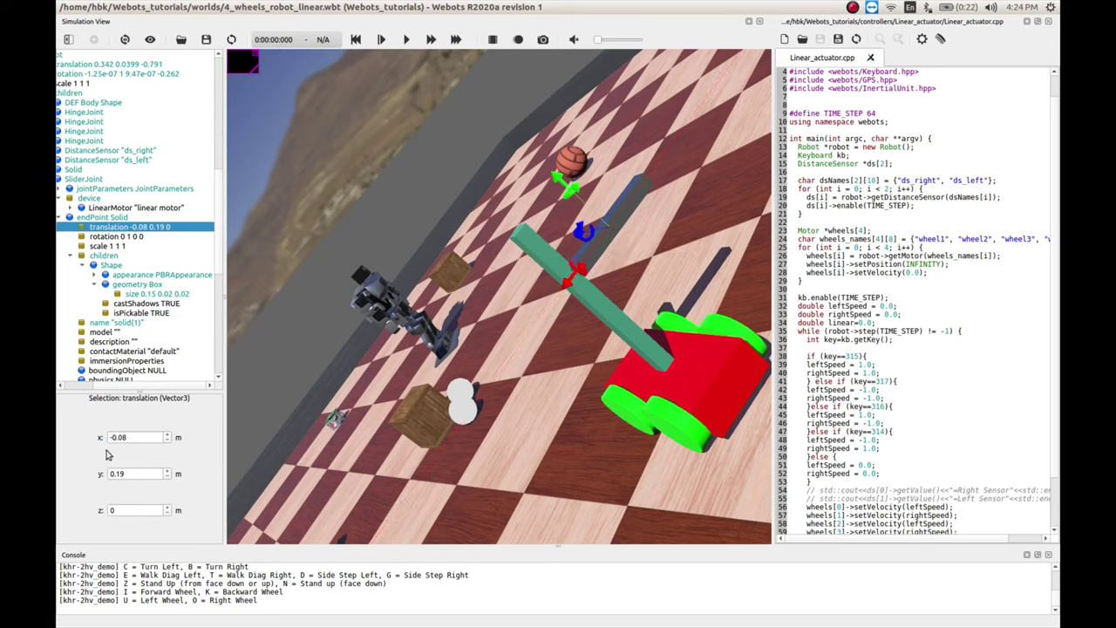
click(145, 439)
key(Return)
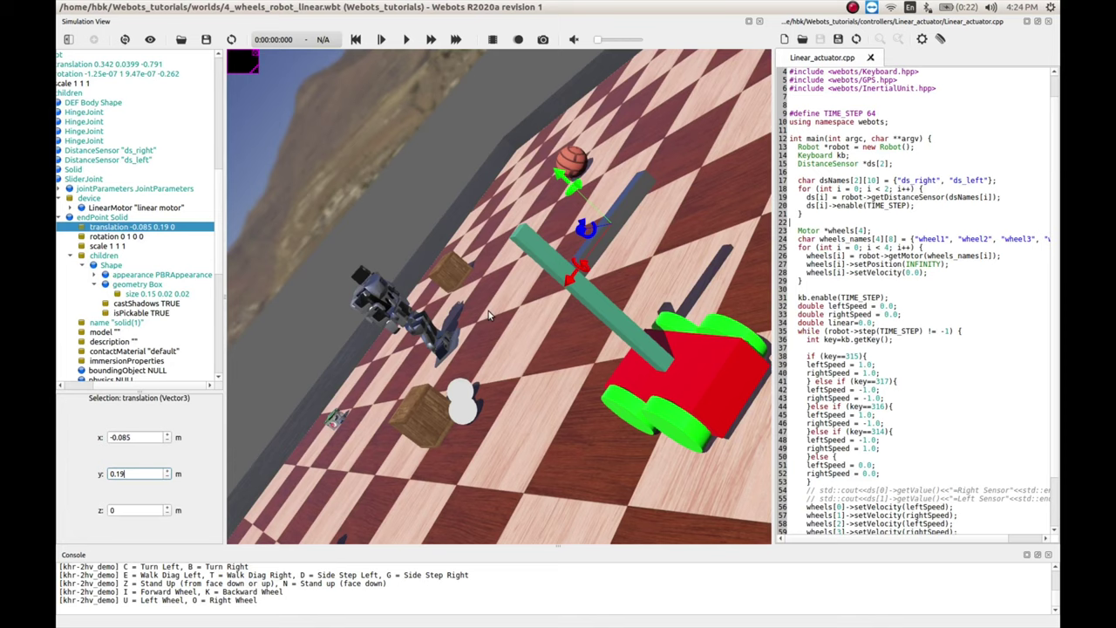
drag(489, 310, 621, 278)
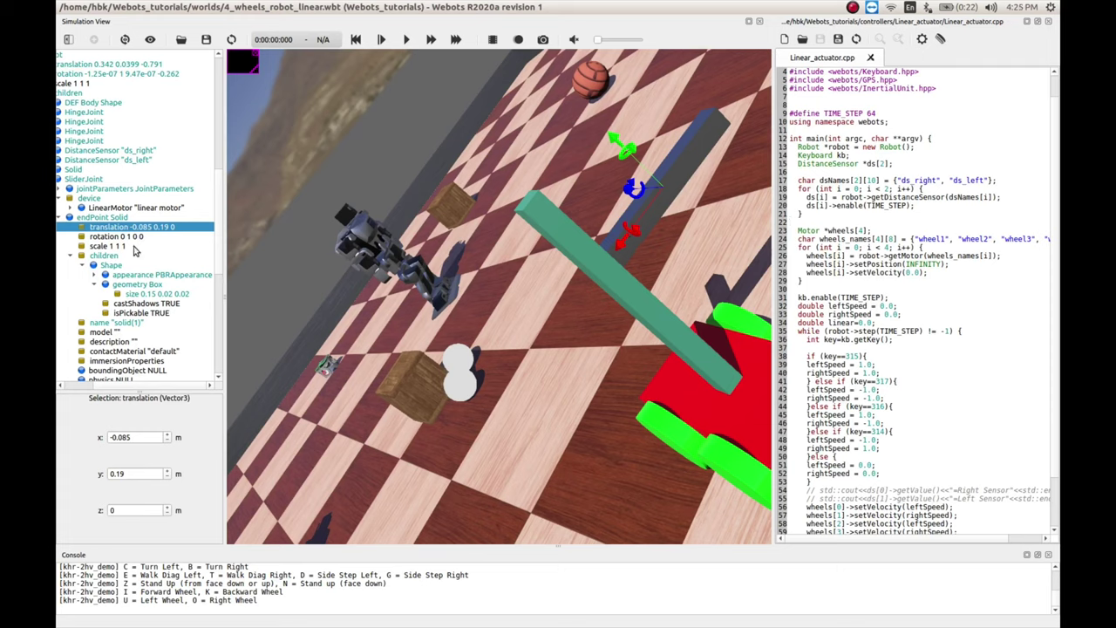
Step: Set the bar's PBRAppearance baseColor to 0 0 1 by zeroing its red and green values
click(83, 388)
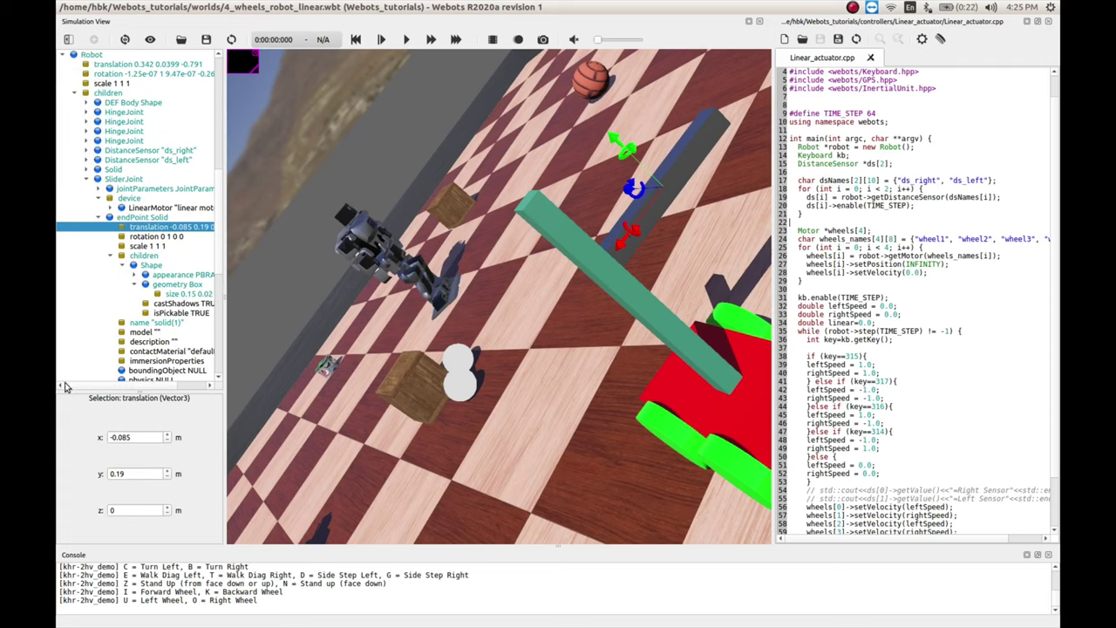
click(98, 218)
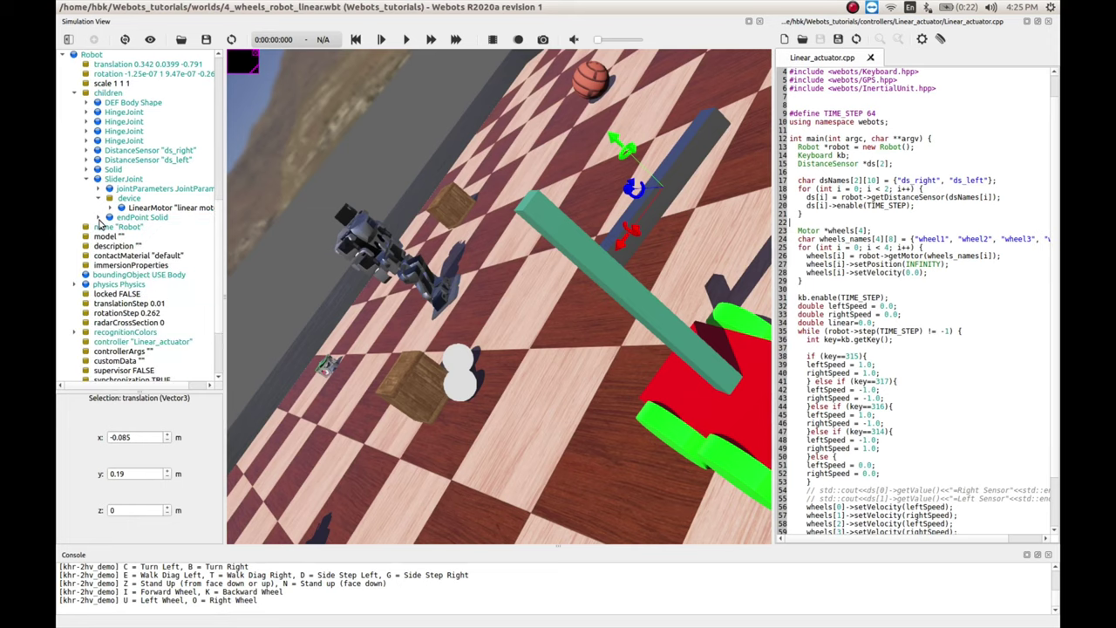
click(645, 214)
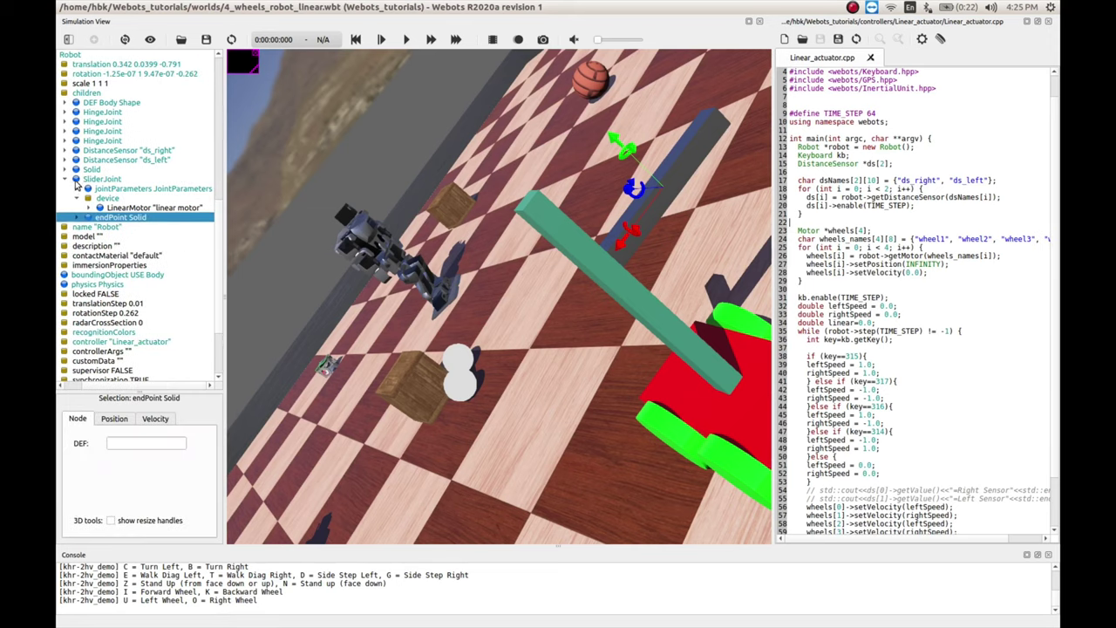
click(83, 217)
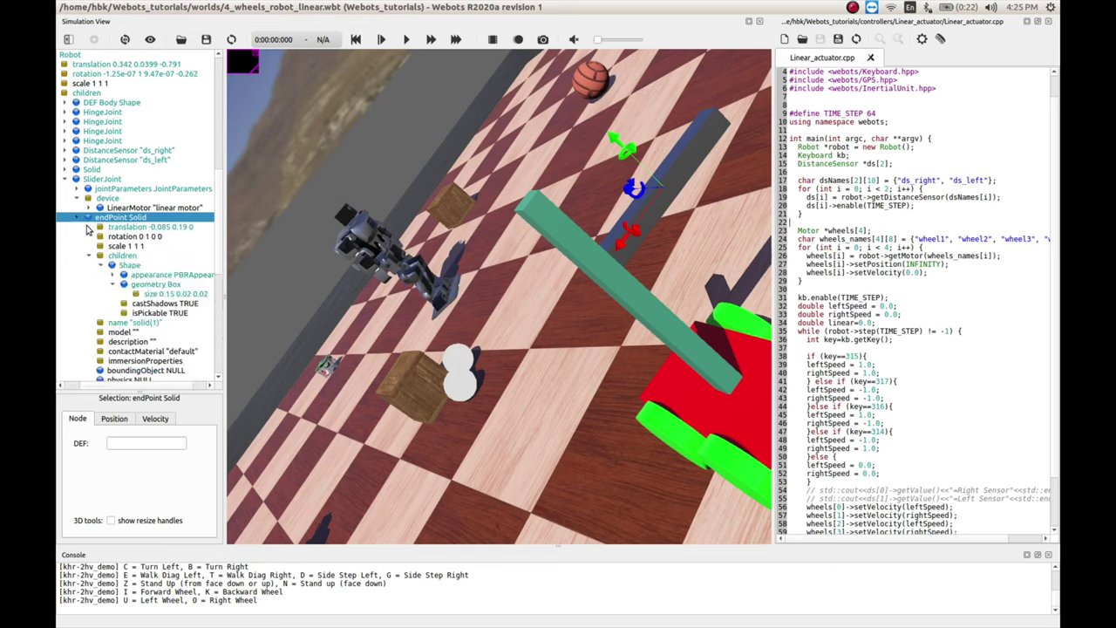
click(139, 275)
click(112, 276)
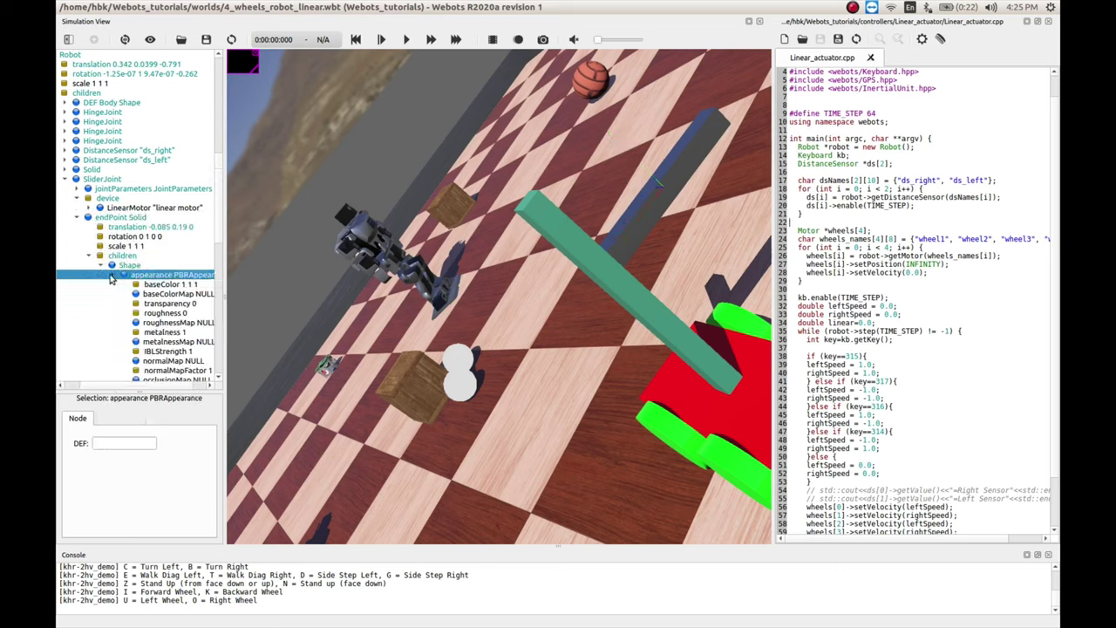
click(191, 286)
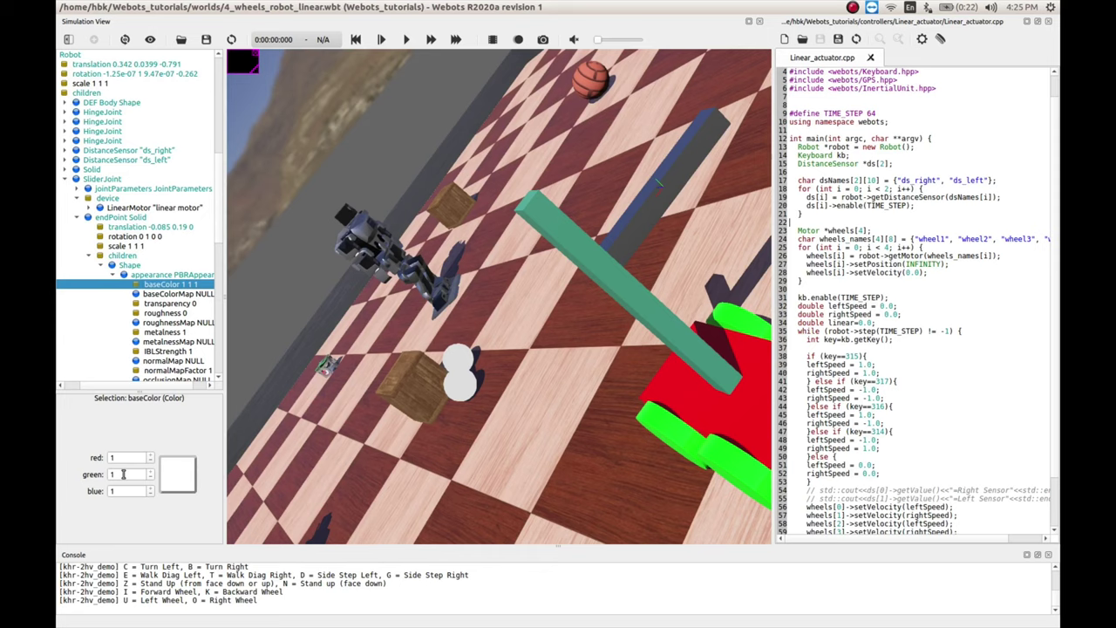
double_click(122, 473)
text(0)
double_click(118, 457)
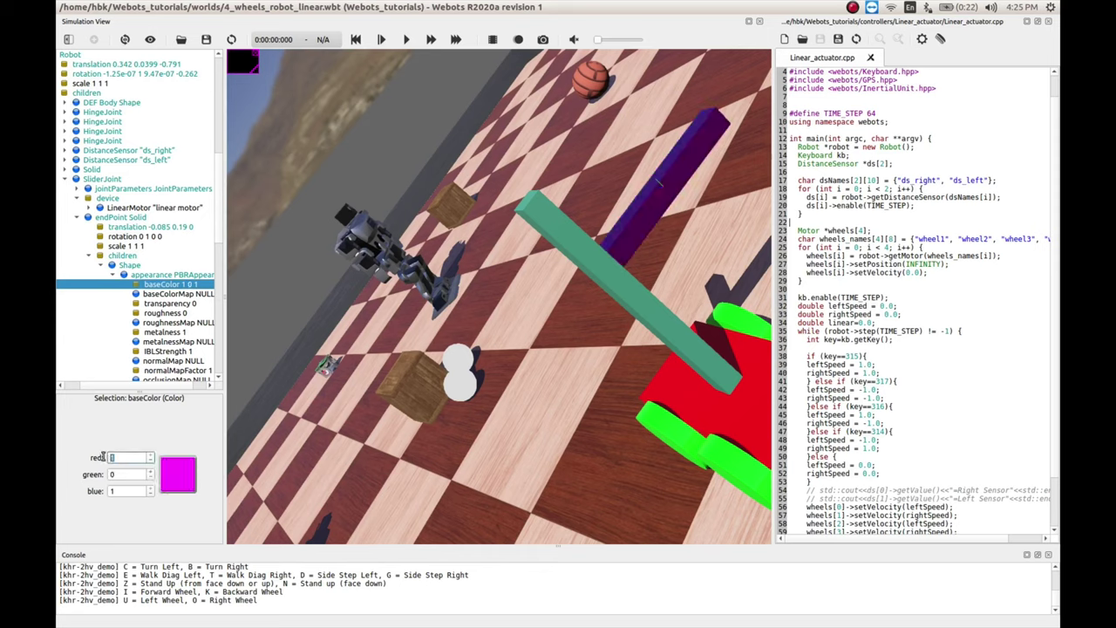
text(0)
click(161, 314)
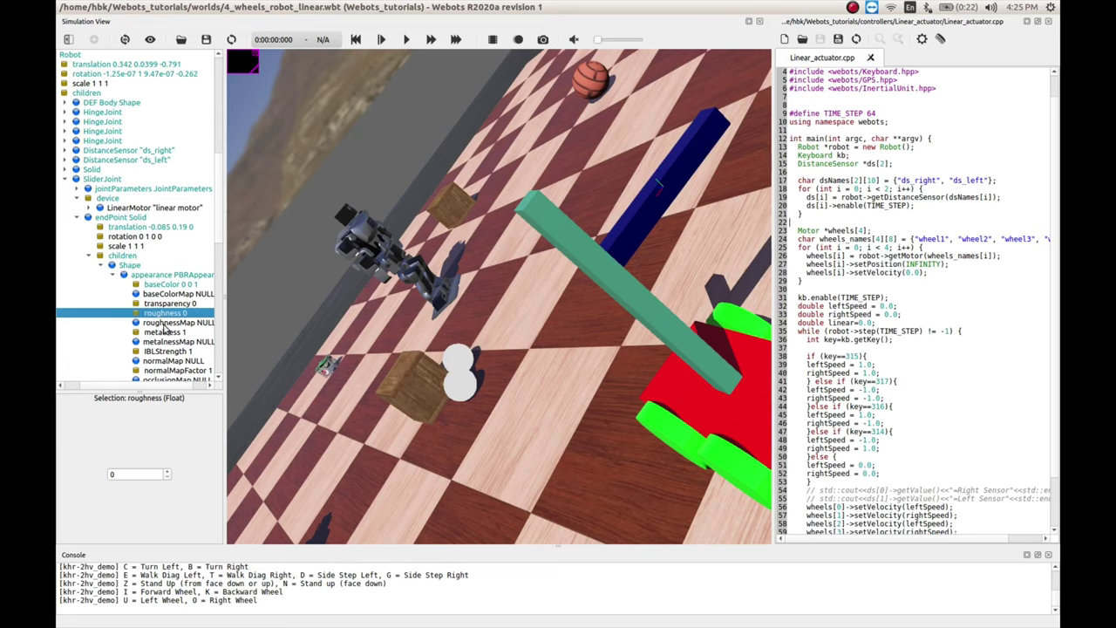
Step: Set the bar's PBRAppearance metalness to 0
click(166, 332)
double_click(108, 473)
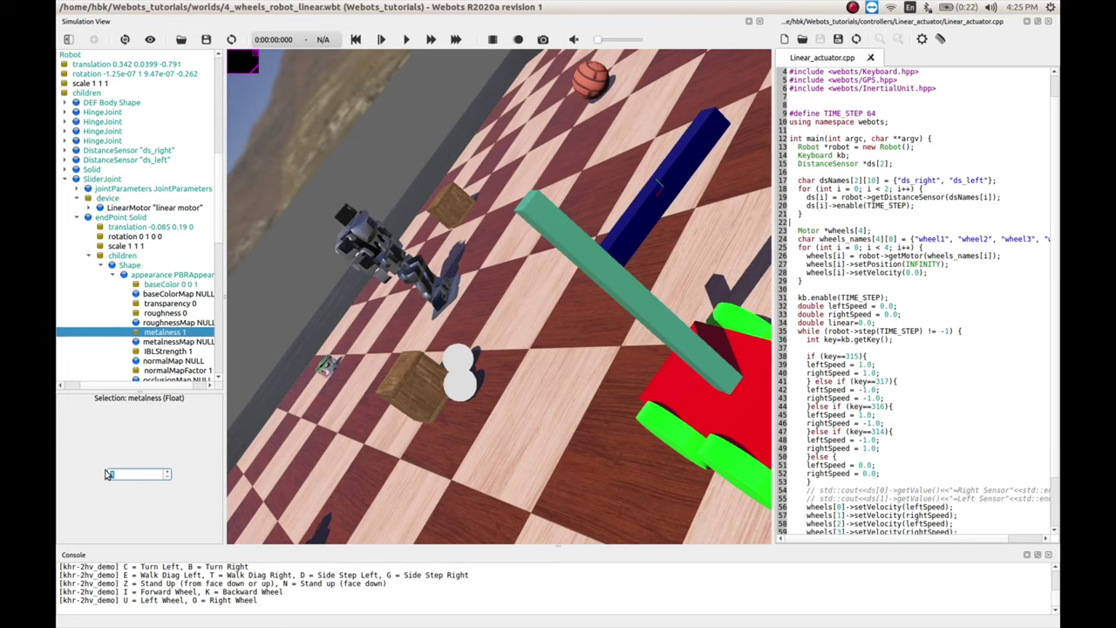
text(0)
click(181, 323)
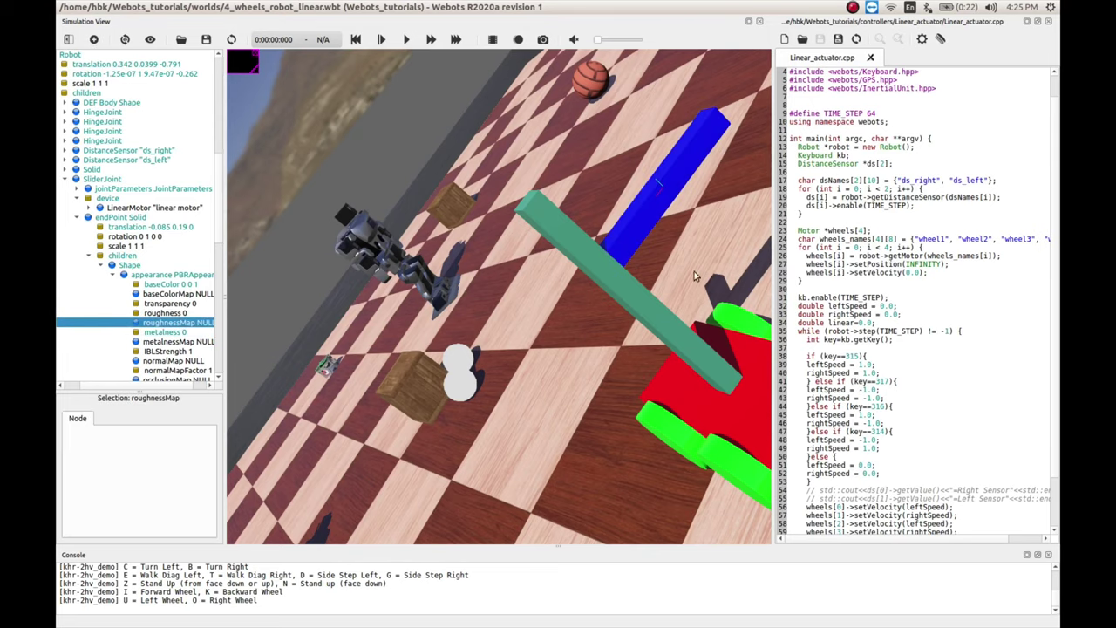
drag(694, 271, 562, 312)
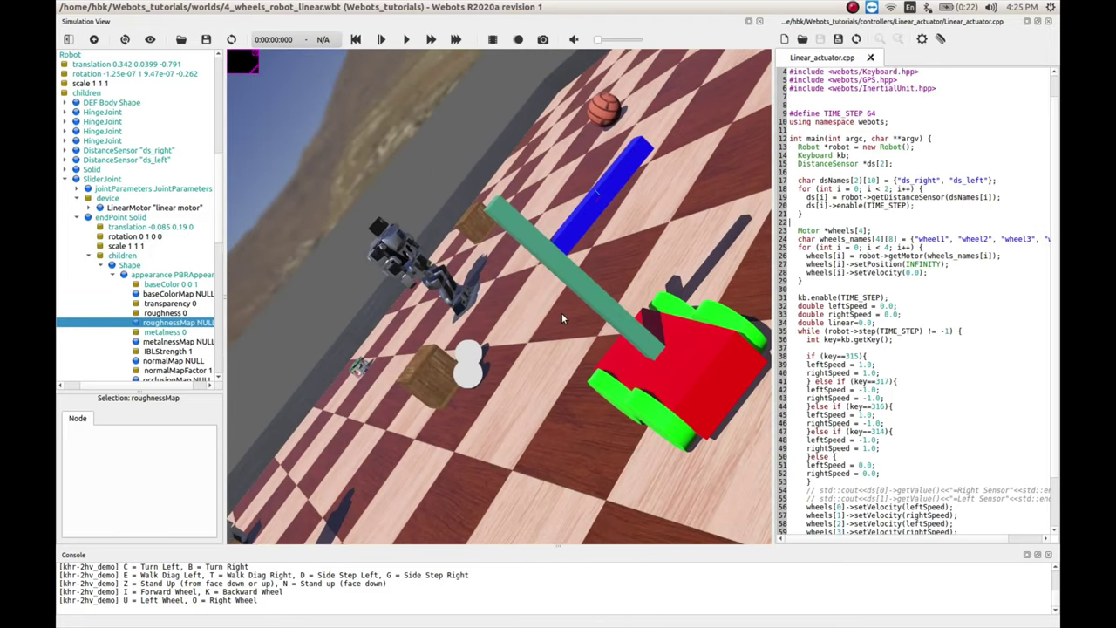
Step: Drag the blue bar down the slider axis to endPoint translation -0.085 0.05 0
click(79, 217)
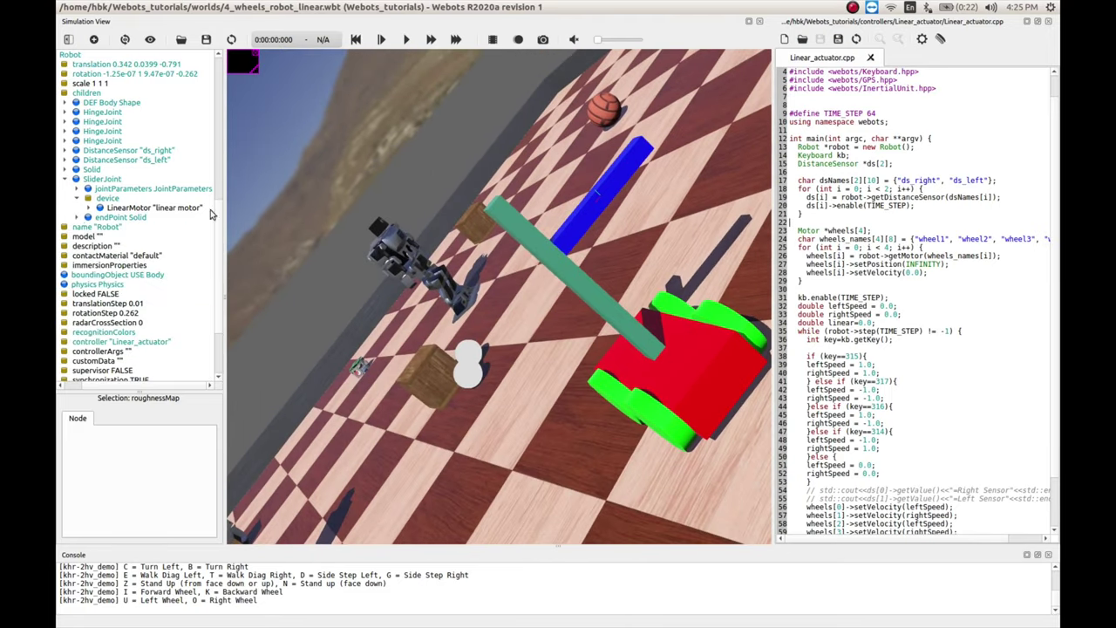
click(581, 209)
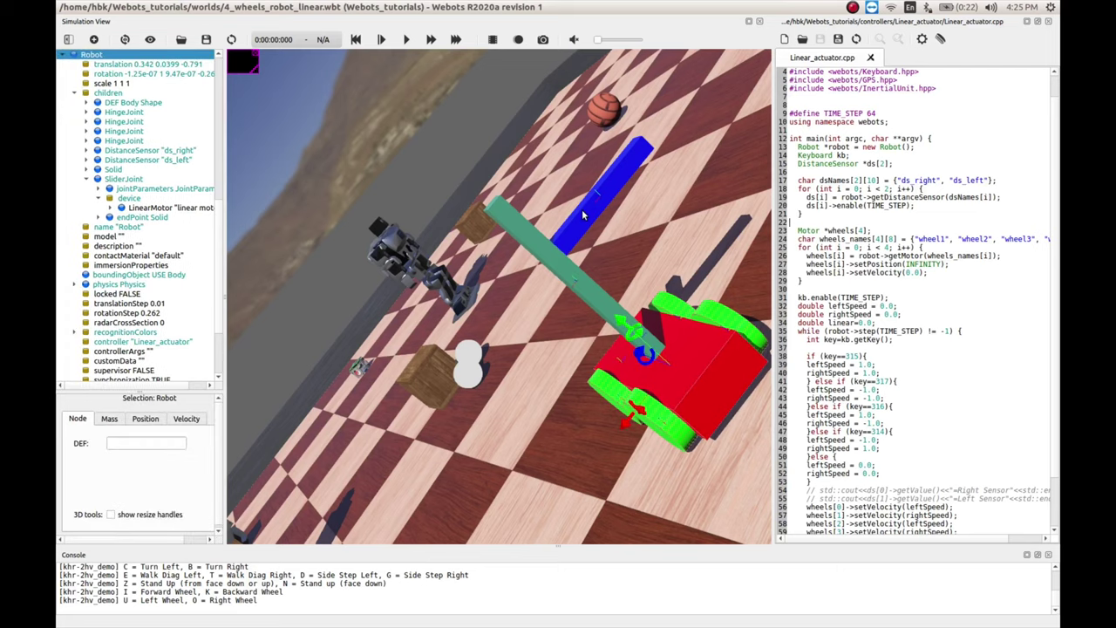
click(78, 217)
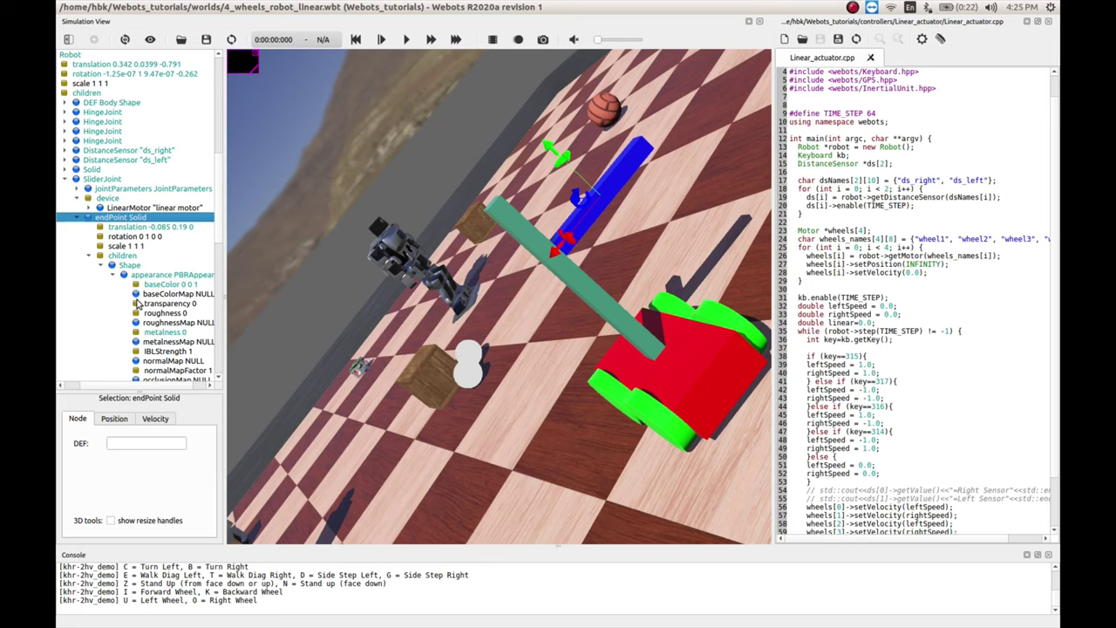
scroll(136, 304, down, 2)
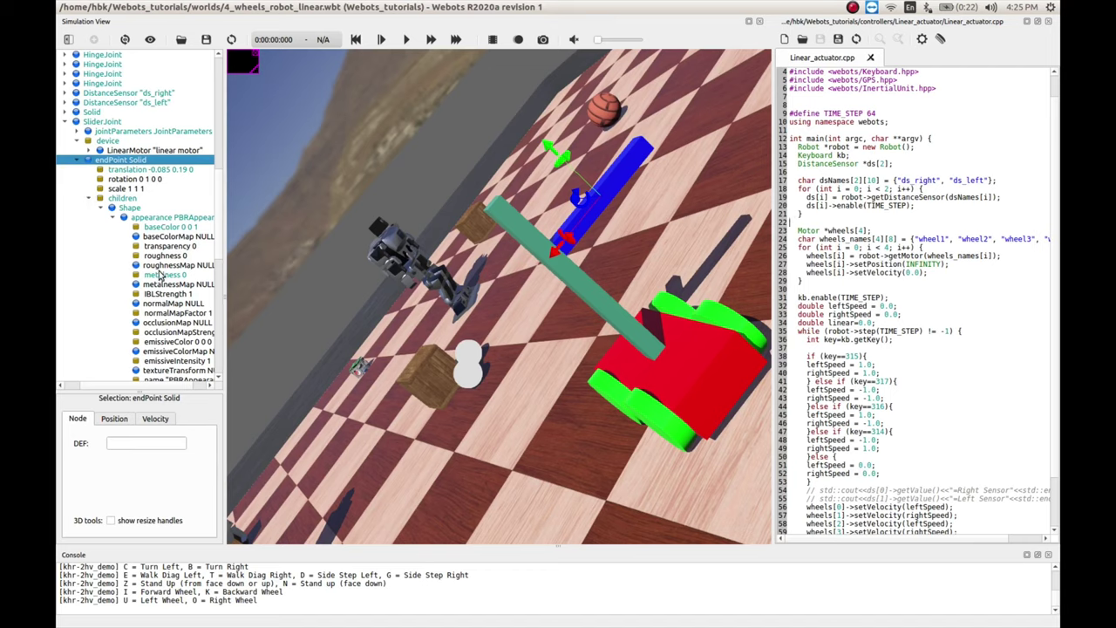
click(102, 208)
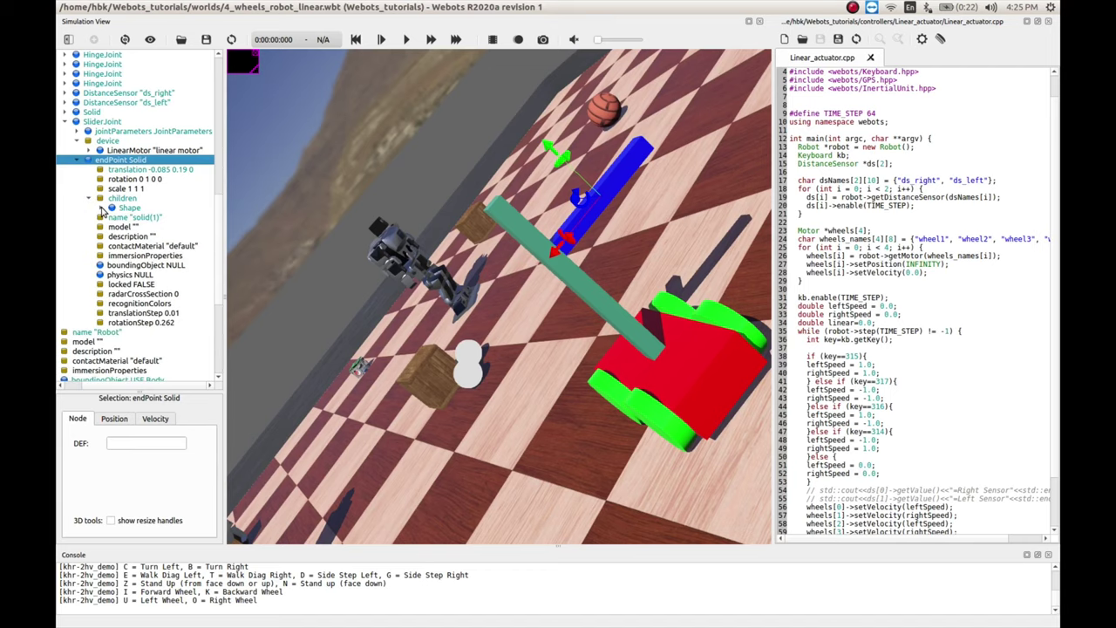
click(119, 209)
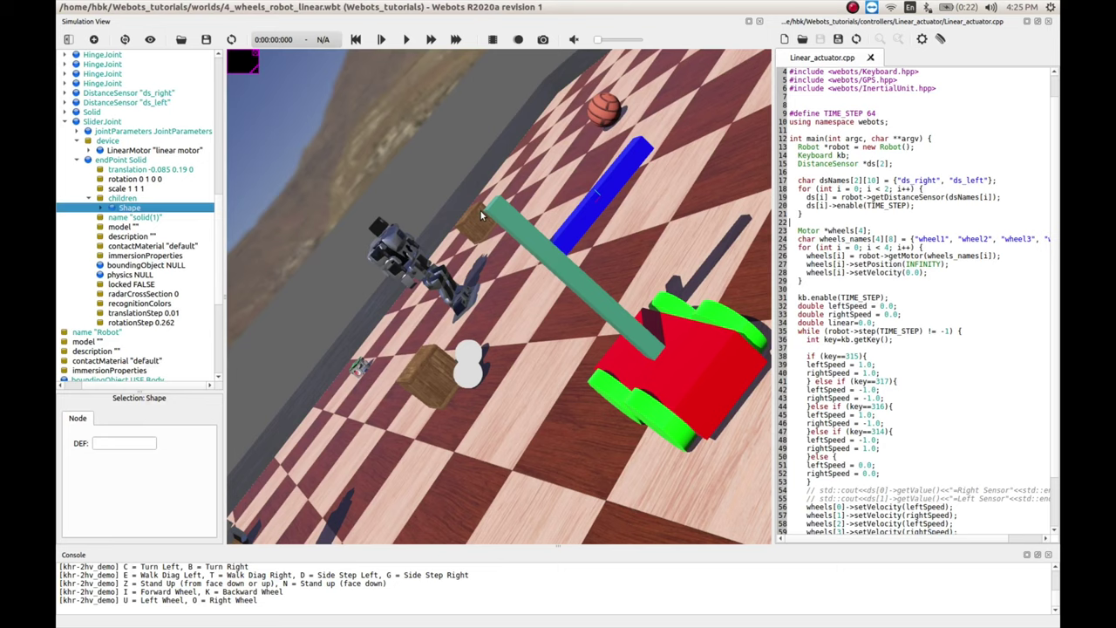
click(587, 217)
click(98, 217)
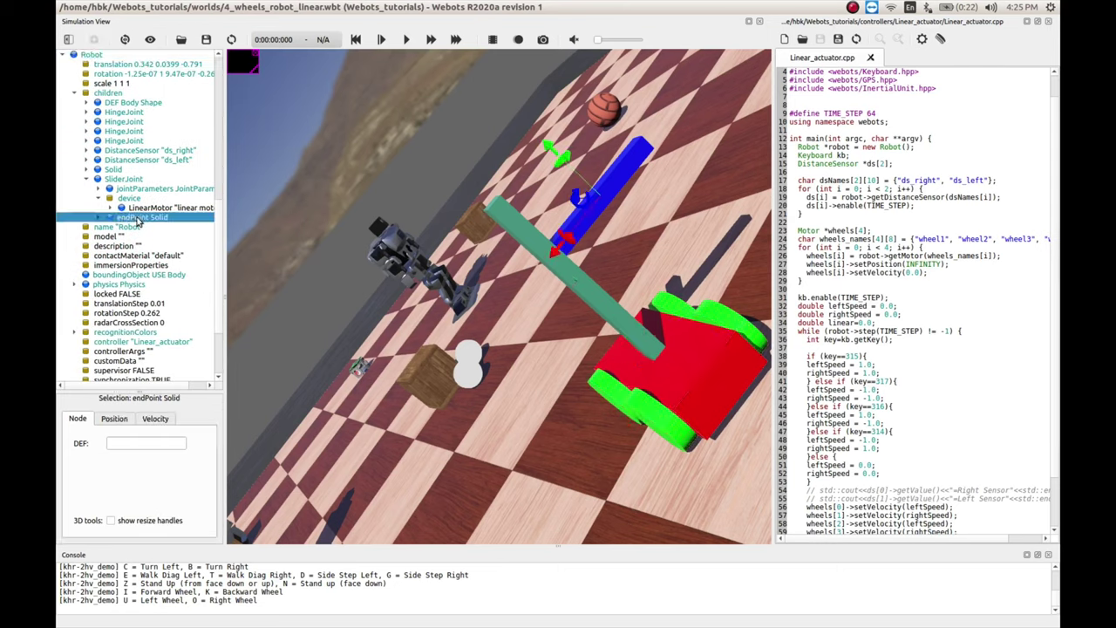
click(98, 217)
click(136, 228)
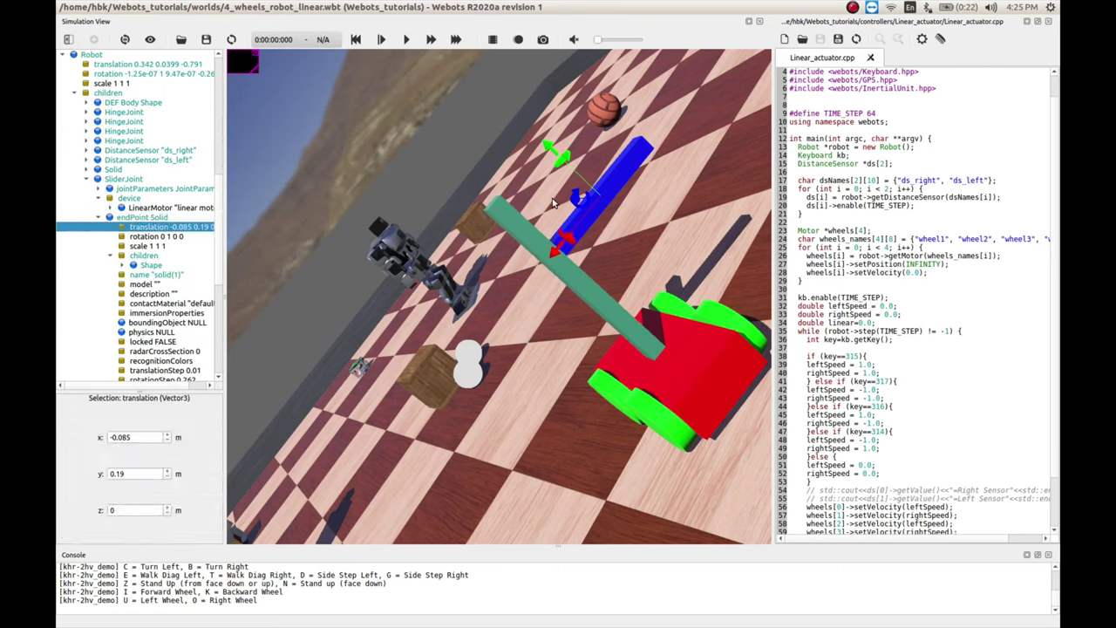
drag(551, 150, 631, 296)
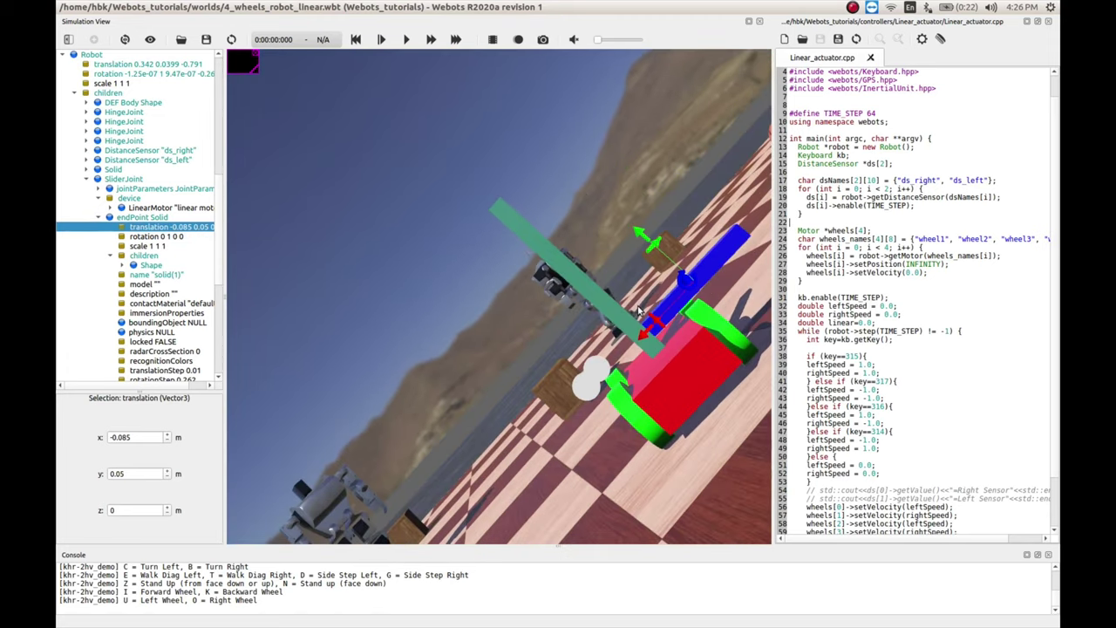
Step: Set the SliderJoint's LinearMotor maxPosition to 0.2, leaving minPosition at 0
click(99, 217)
click(99, 198)
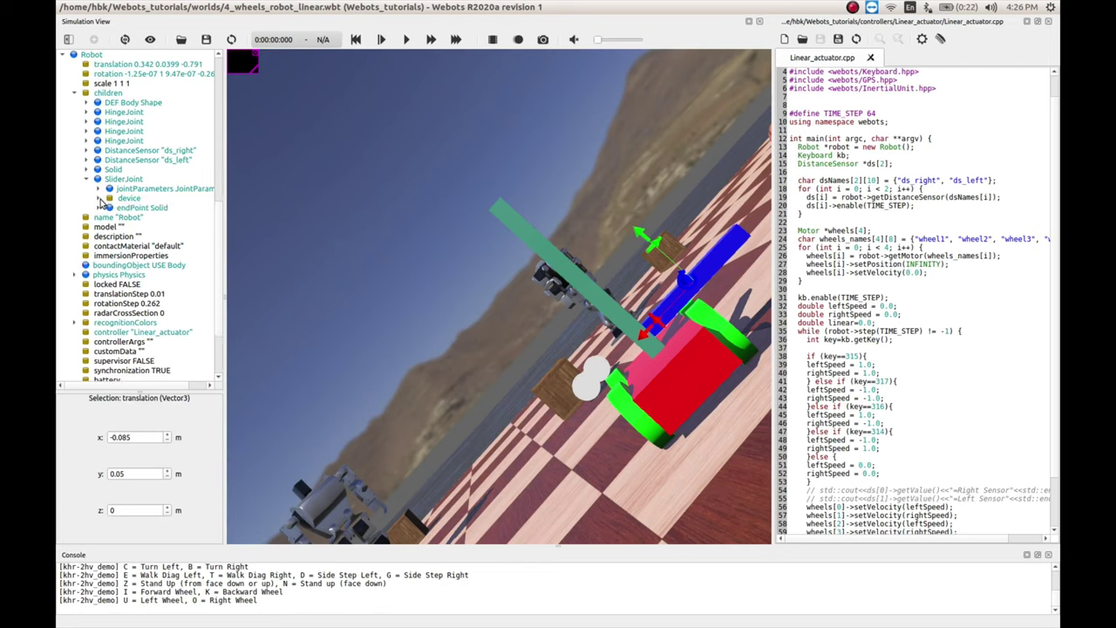
click(99, 198)
click(110, 207)
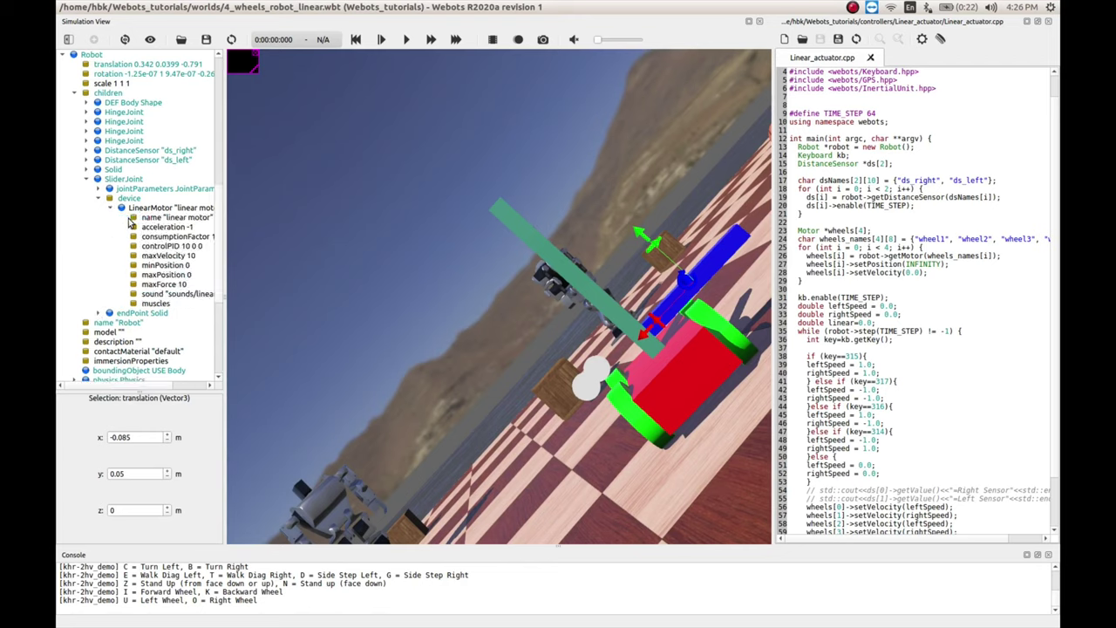
click(99, 190)
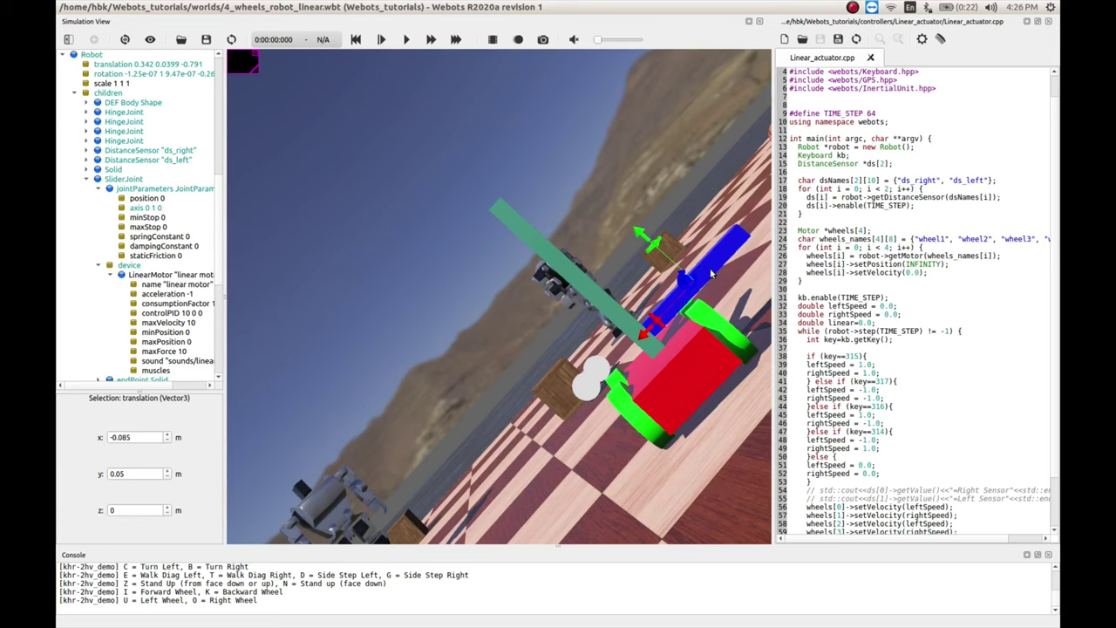
click(98, 190)
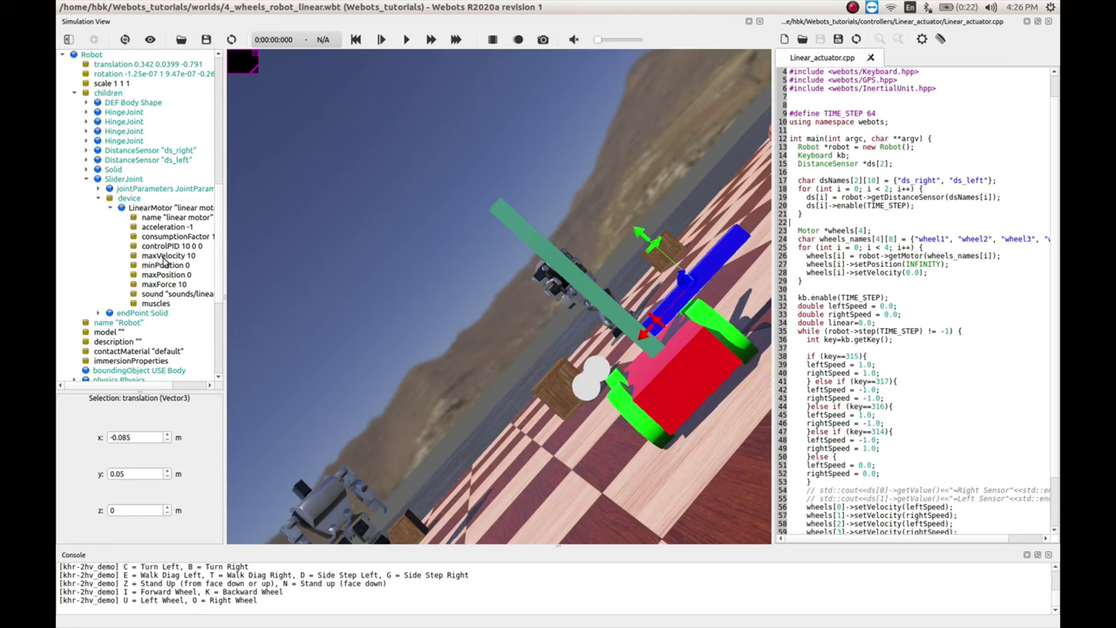
click(164, 264)
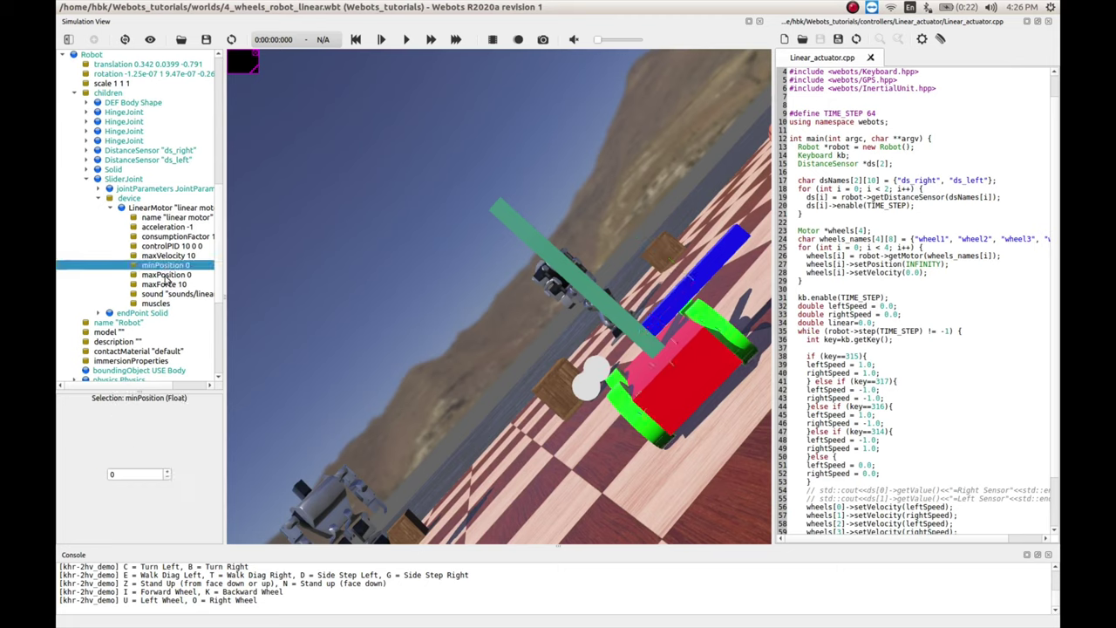
click(166, 275)
click(131, 475)
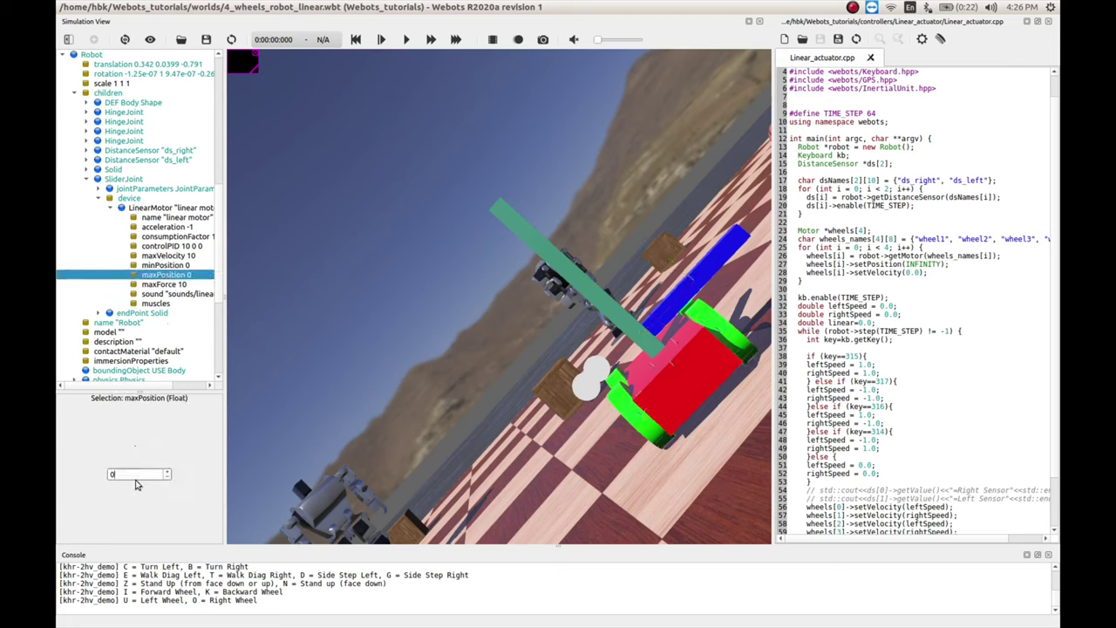
text(.2)
click(167, 265)
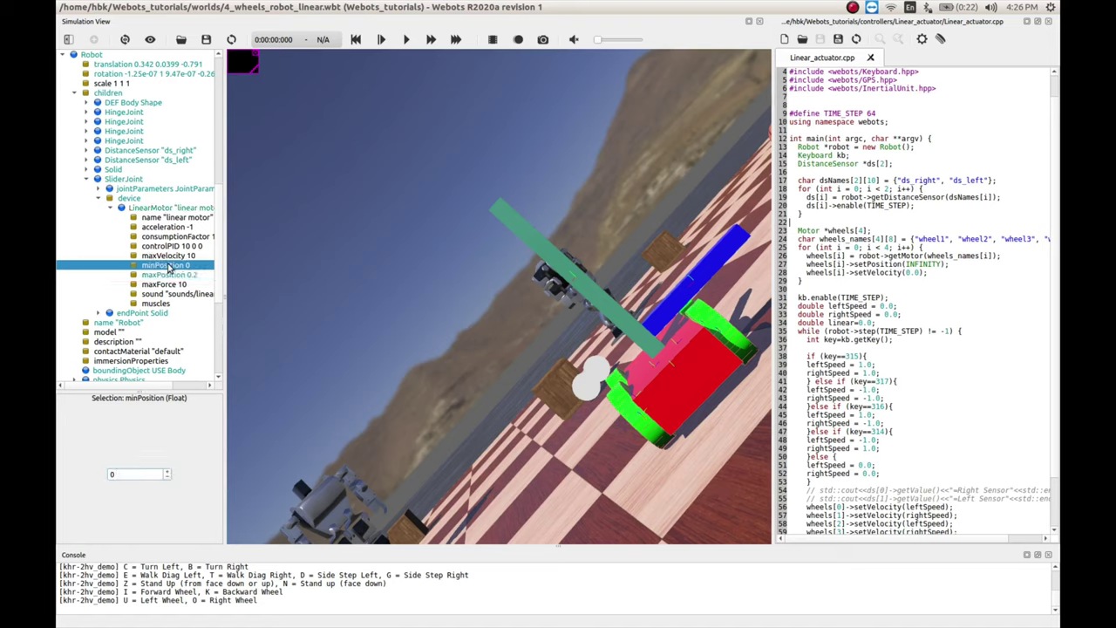
Step: Shorten the LinearMotor's name to 'linear' by deleting ' motor'
click(159, 221)
click(117, 475)
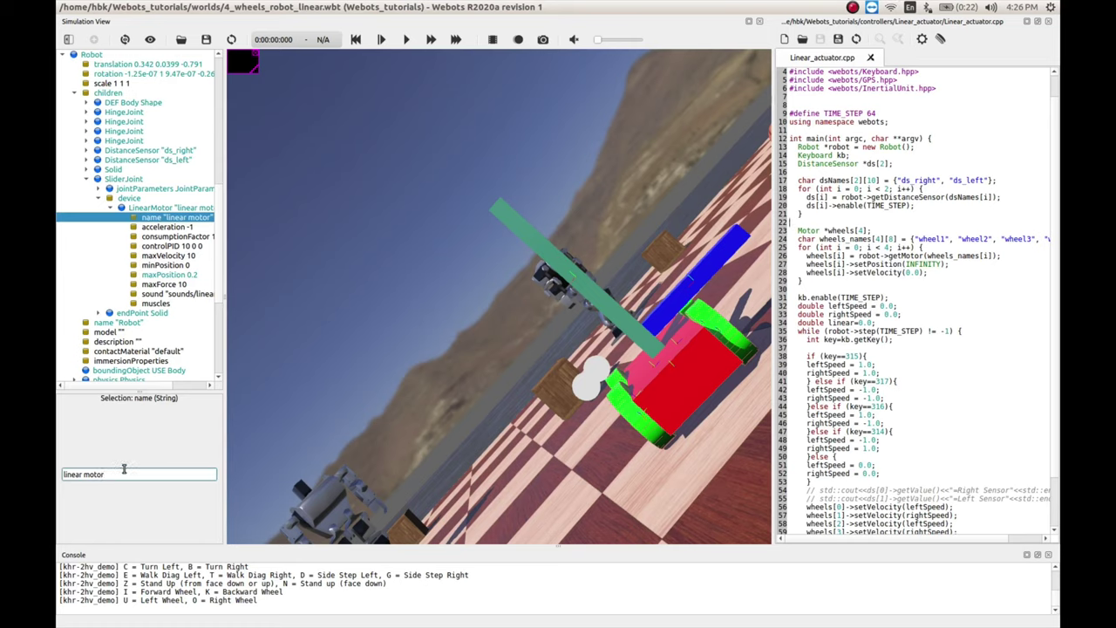
key(BackSpace)
key(BackSpace)
key(BackSpace)
key(BackSpace)
key(BackSpace)
key(BackSpace)
key(Return)
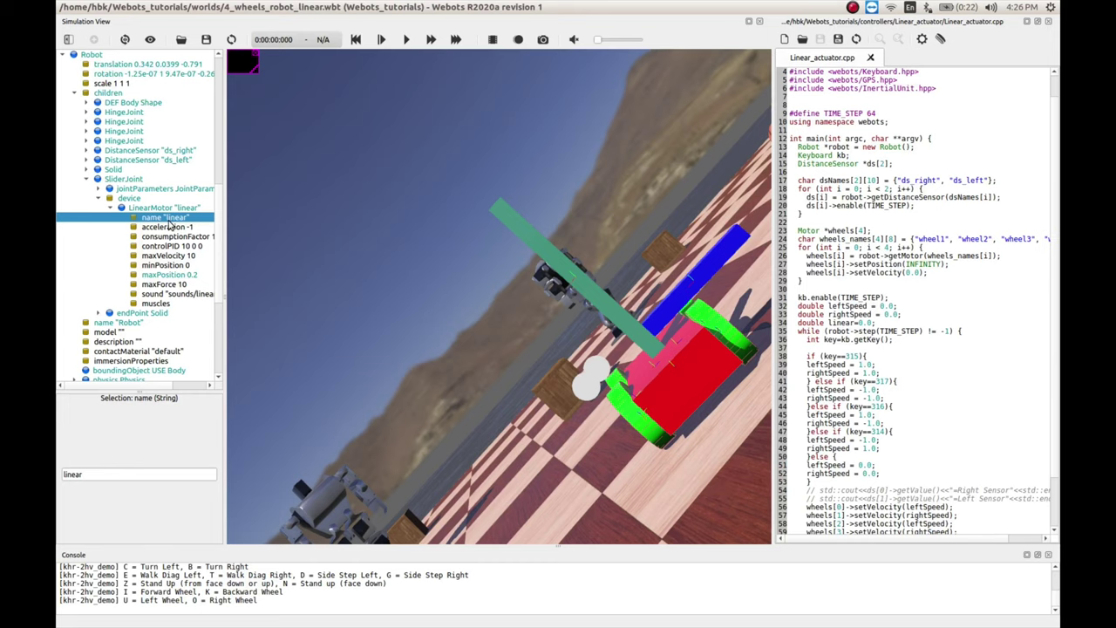
Step: Collapse the SliderJoint and save the world
click(88, 180)
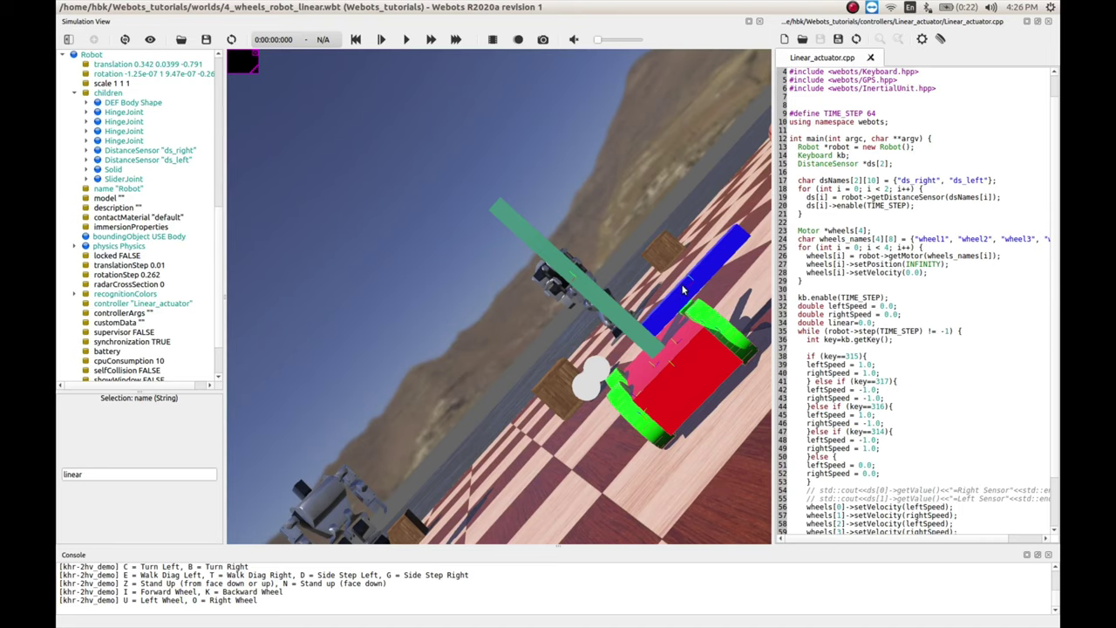
drag(556, 337, 674, 293)
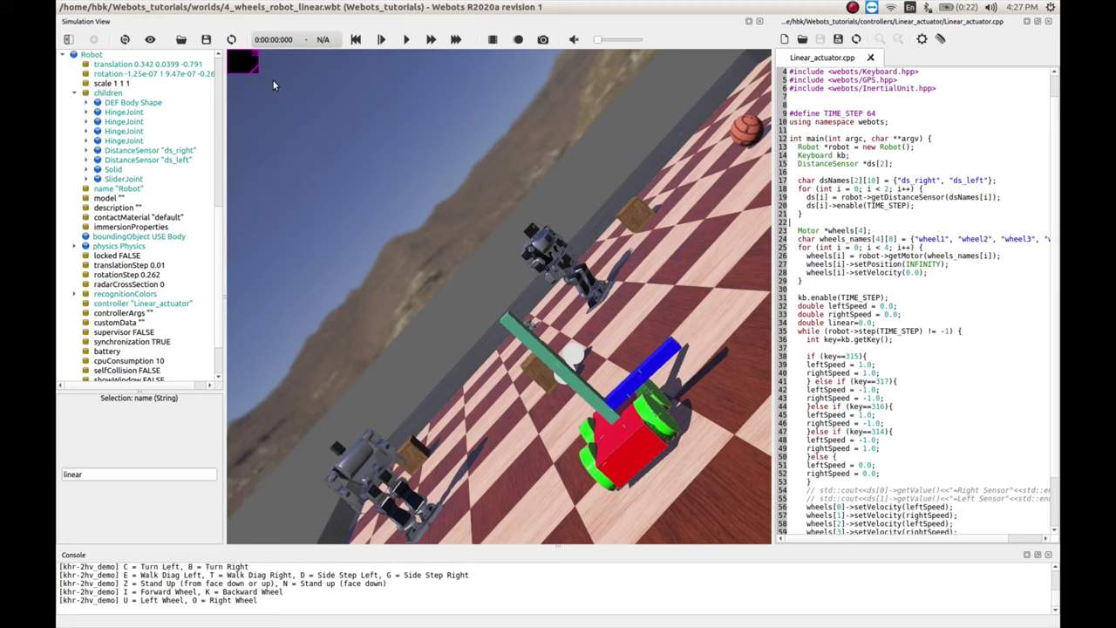
click(206, 39)
Step: Declare 'Motor *lr;' on a new line above the wheel declarations, using the Motor autocomplete
click(827, 225)
key(Return)
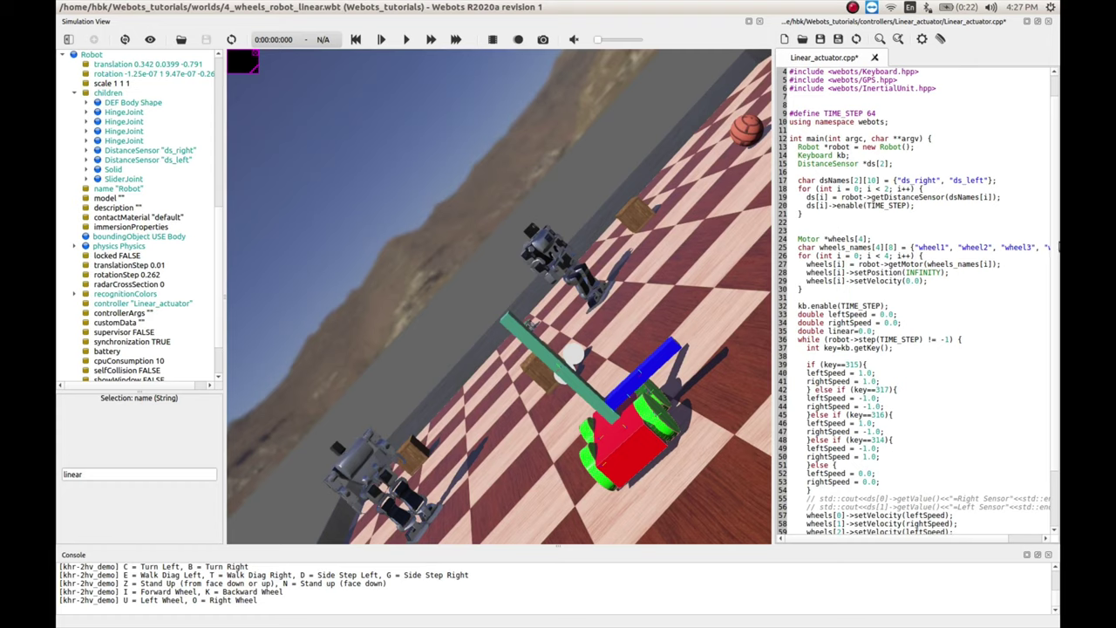
text(Mo)
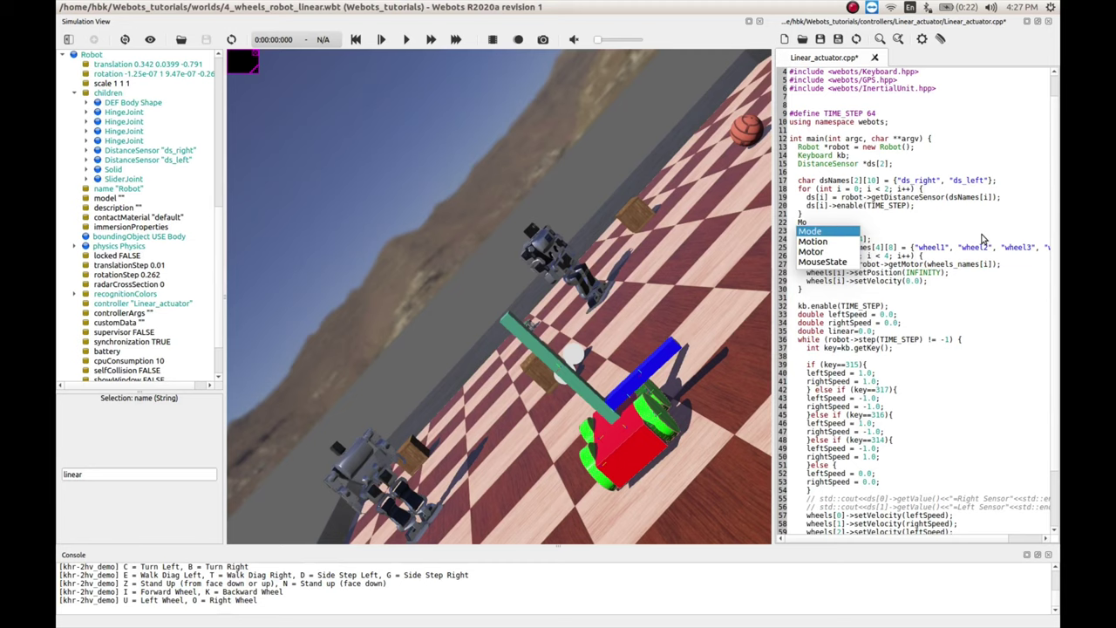
key(Down)
key(Down)
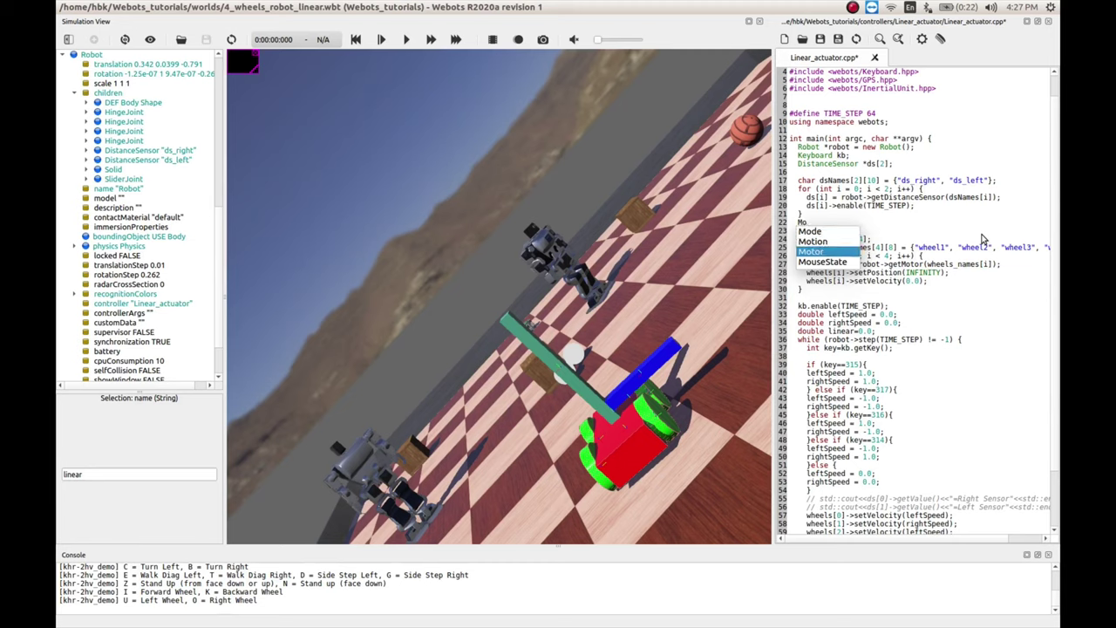
key(Return)
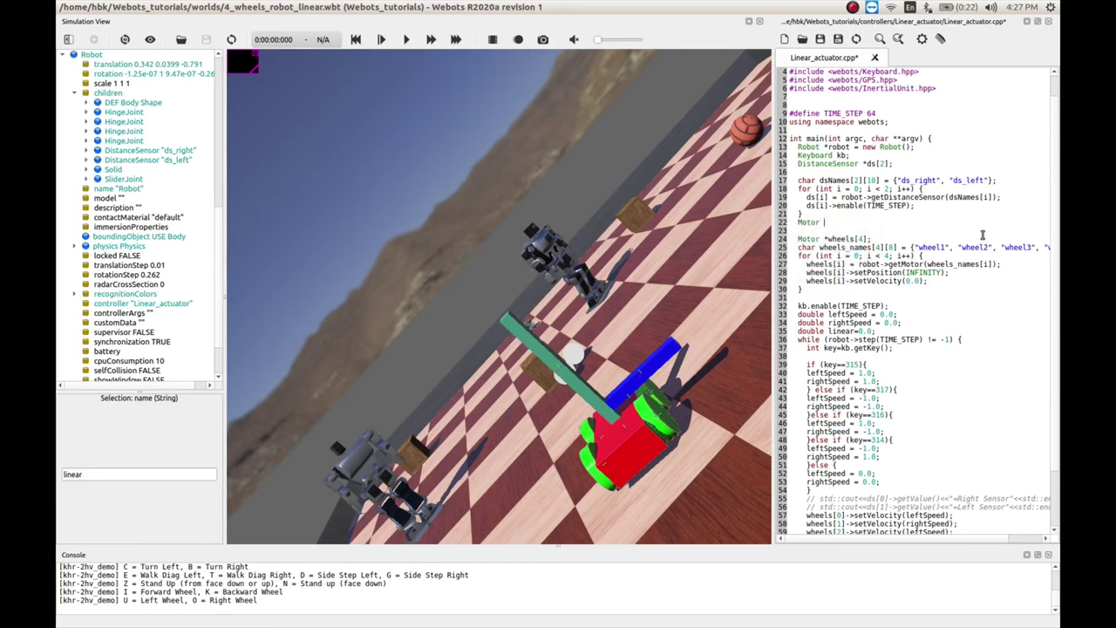
text(lr;)
key(Left)
key(Left)
key(Left)
text(*)
key(End)
key(Return)
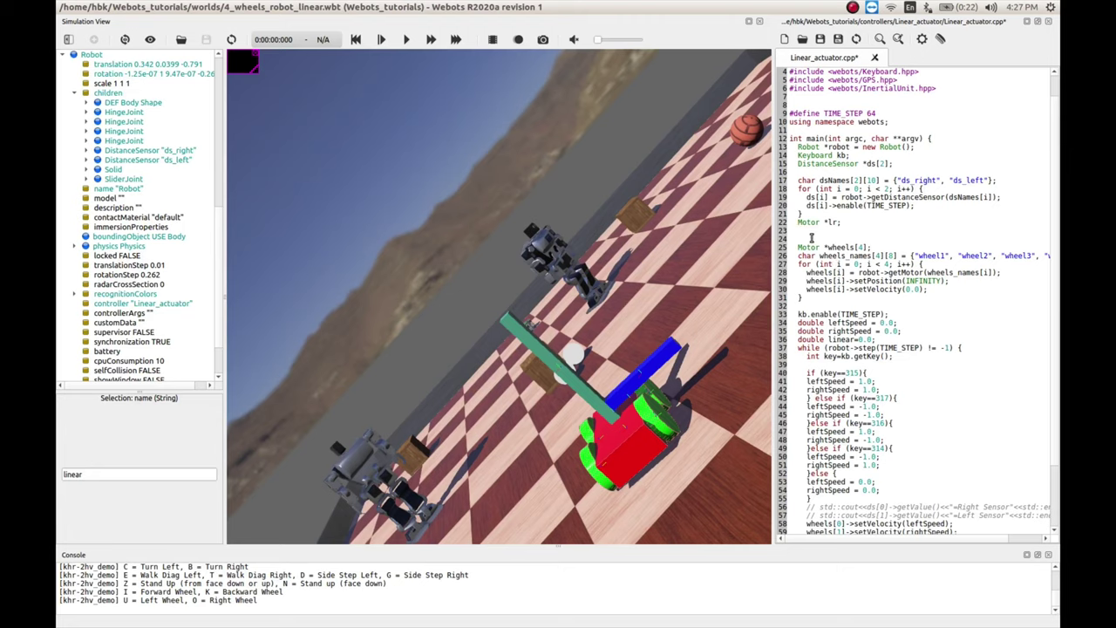
Step: Add the line 'lr=robot->getMotor("linear");' below the declaration
text(lr)
text(=)
text(robot)
text(-)
text(>getMotor)
text(()
text(""))
text(linear)
key(End)
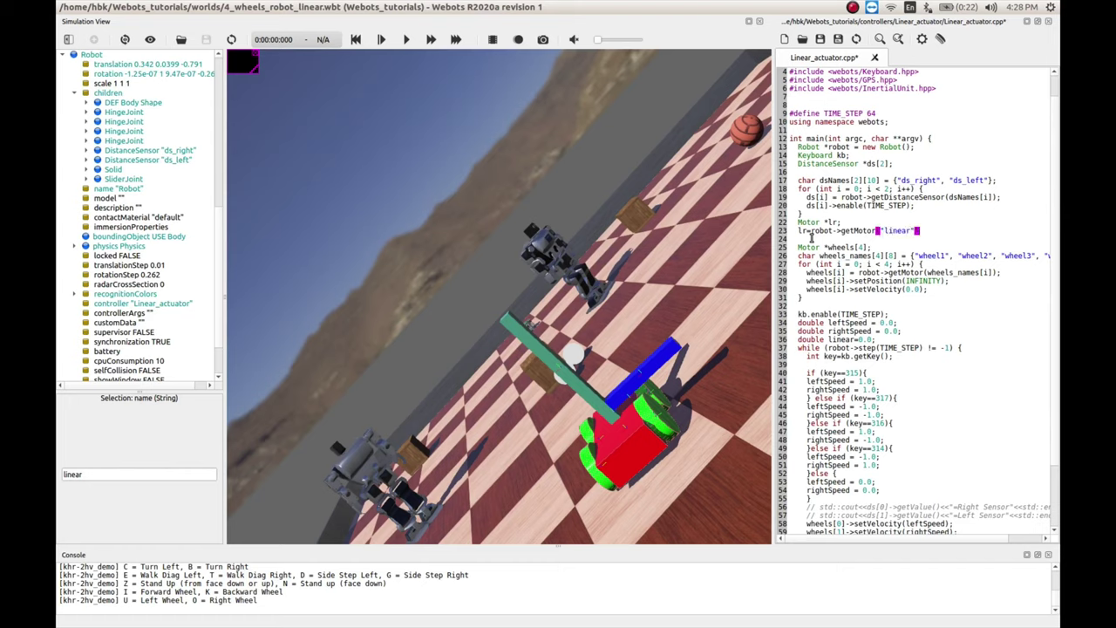
text(;)
key(Down)
key(Down)
key(Down)
key(Down)
key(Down)
key(Down)
key(Down)
key(Down)
key(Down)
key(Down)
key(Down)
key(Down)
key(Down)
key(Down)
key(Down)
key(Down)
key(Down)
key(Down)
key(Down)
key(Down)
Step: Paste a copy of the key 315 and 317 branches before the loop's closing brace
key(Up)
key(Up)
key(Up)
key(Up)
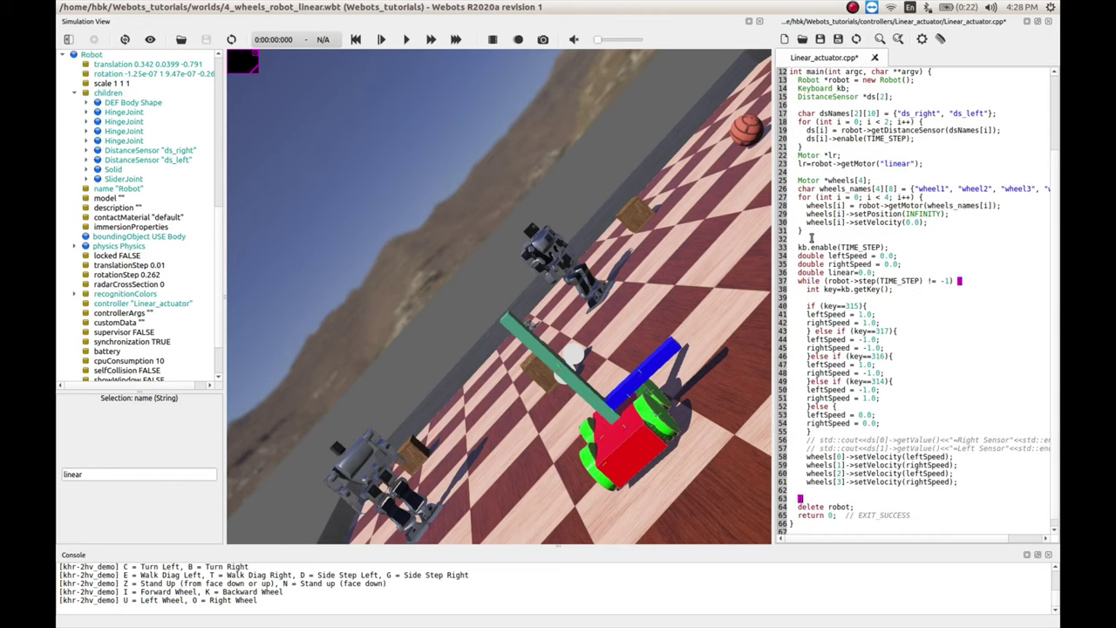
key(Return)
key(Return)
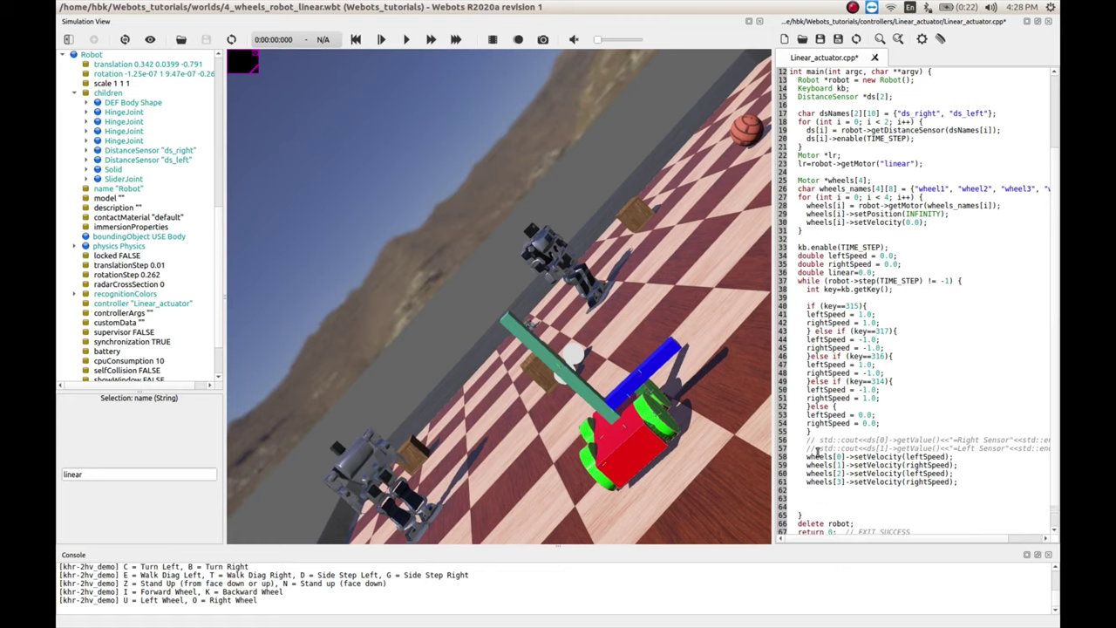
drag(806, 306, 812, 357)
key(ctrl+c)
scroll(889, 384, down, 1)
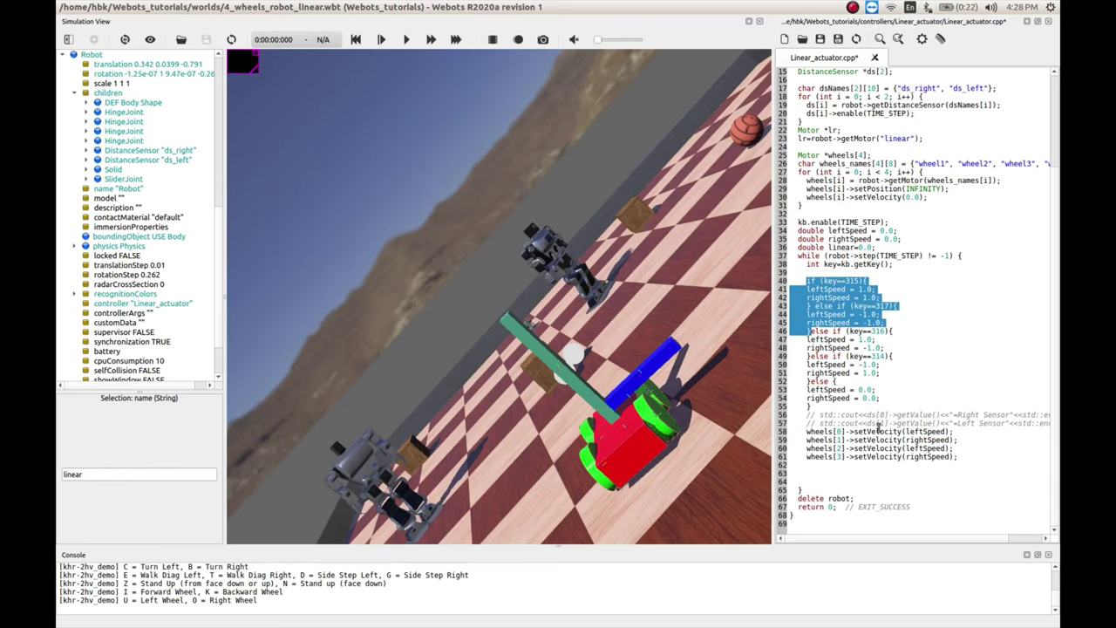
click(828, 468)
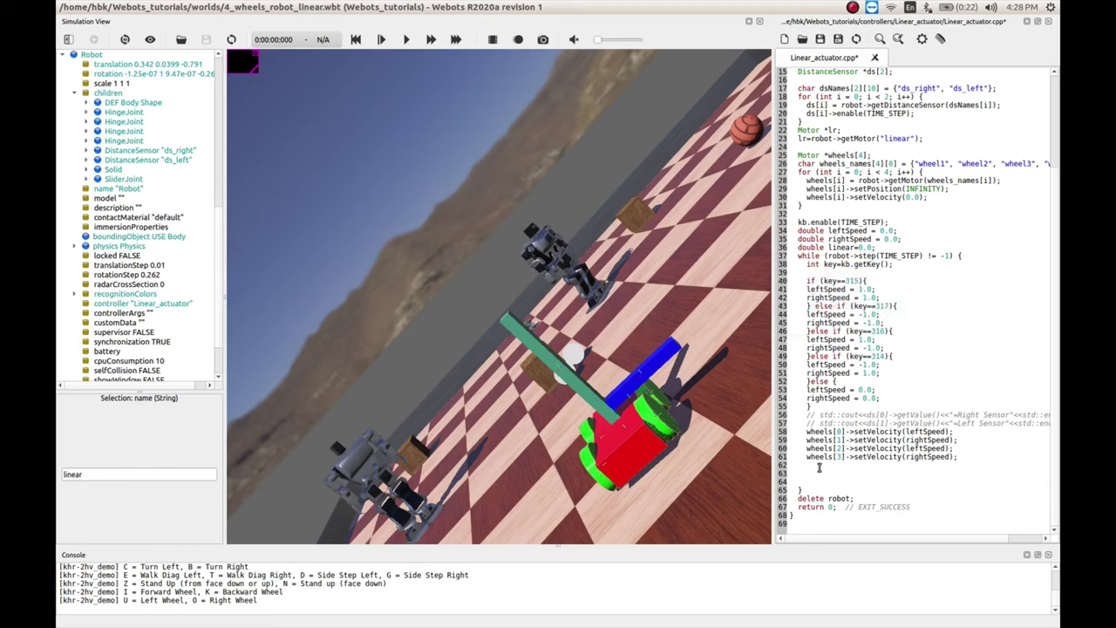
key(ctrl+v)
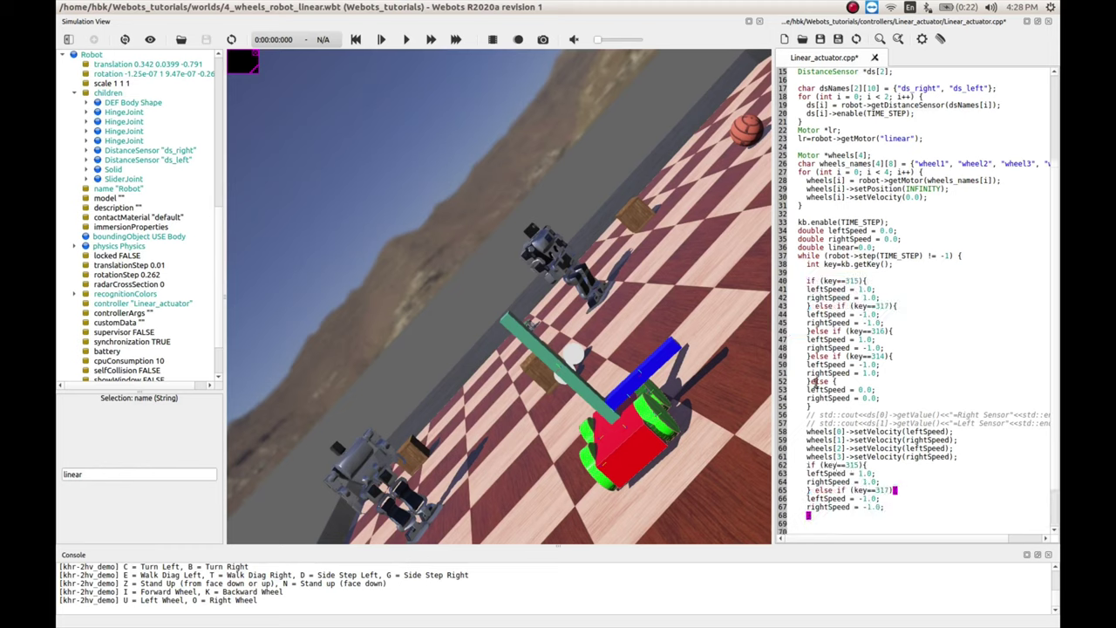
Step: Copy the else block and paste it after the pasted branches
drag(810, 380, 812, 406)
key(ctrl+c)
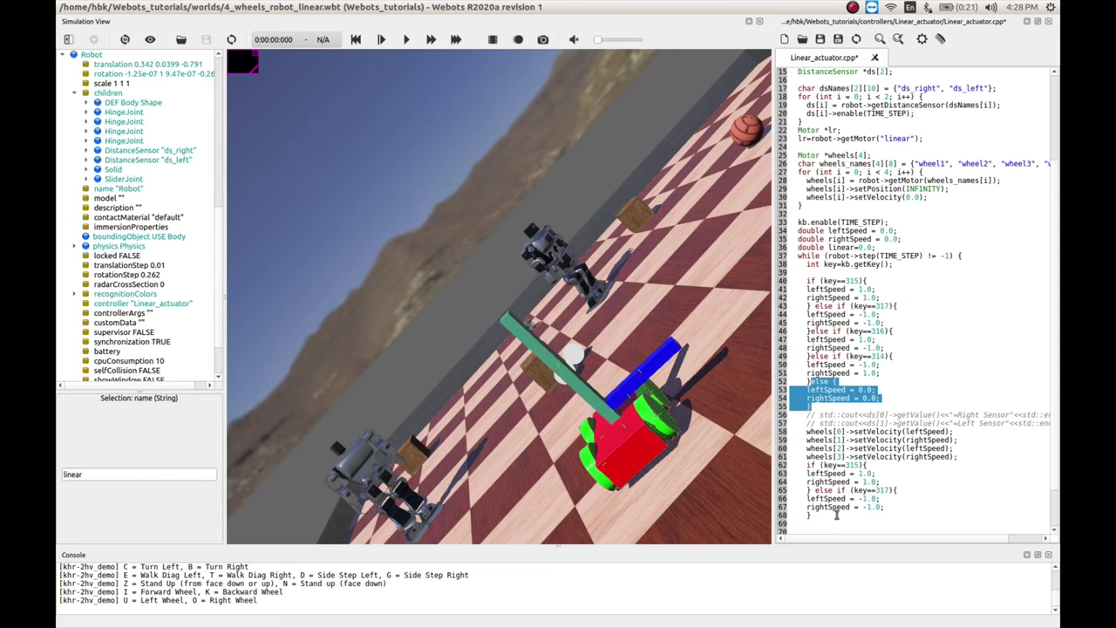
click(835, 514)
key(ctrl+v)
scroll(839, 491, down, 2)
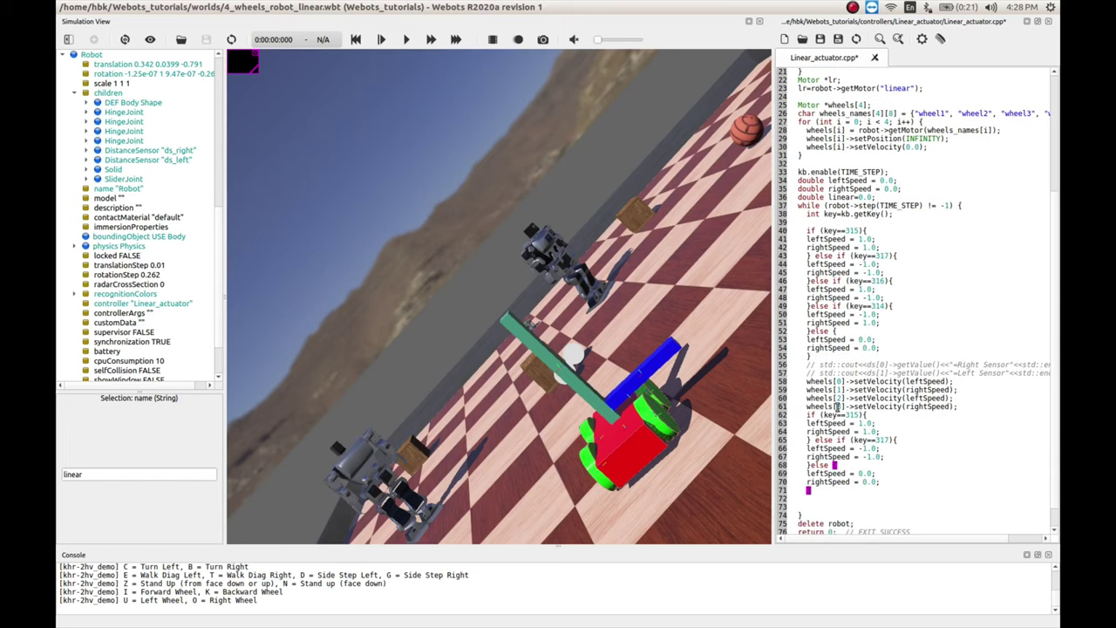
double_click(850, 414)
Step: Change the copied key codes 315 to 87 and 317 to 83, removing the rightSpeed line
text(87)
key(BackSpace)
key(BackSpace)
key(BackSpace)
key(BackSpace)
key(BackSpace)
key(BackSpace)
key(BackSpace)
key(BackSpace)
key(BackSpace)
key(BackSpace)
key(BackSpace)
key(BackSpace)
key(BackSpace)
key(BackSpace)
key(BackSpace)
key(BackSpace)
key(BackSpace)
key(BackSpace)
key(BackSpace)
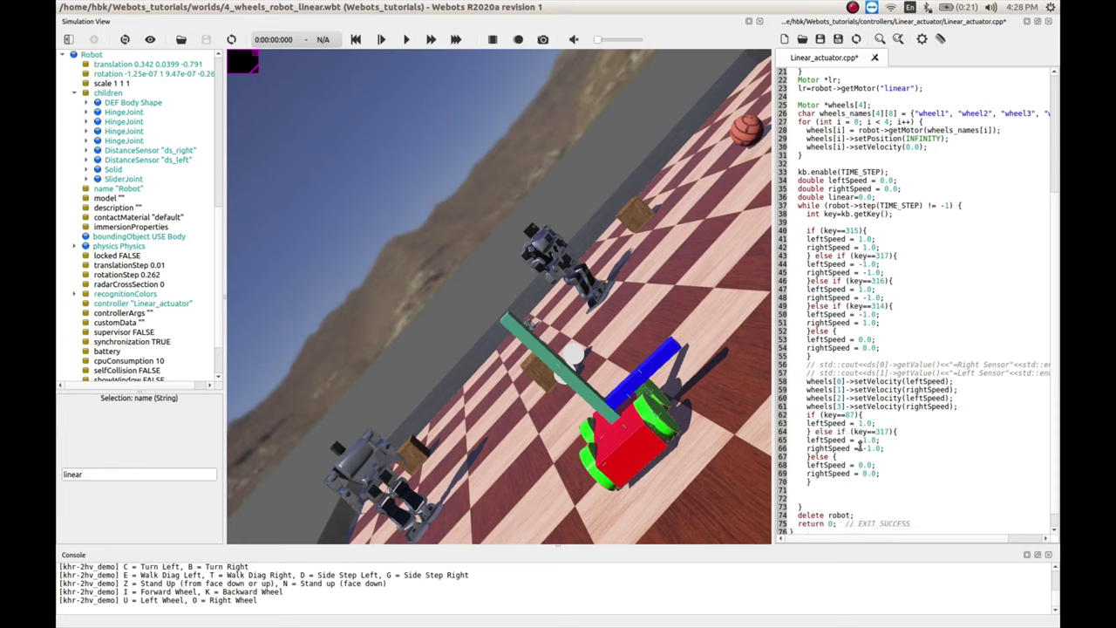
key(shift+Right)
key(shift+Right)
key(shift+Right)
text(83)
Step: Rewrite the key 87 branch's leftSpeed = 1.0 line as a linear += 0.005 increment
key(Left)
key(Left)
key(Left)
key(shift+Left)
key(shift+Left)
key(shift+Left)
key(shift+Left)
key(shift+Left)
key(shift+Left)
key(shift+Left)
key(shift+Left)
key(shift+Left)
text(linear +)
key(shift+Right)
key(shift+Right)
key(shift+Right)
text(0.10)
text(5)
key(shift+Left)
key(Right)
Step: Finish the 0.005 step value and copy the linear increment line
text(0)
key(End)
key(shift+Left)
key(shift+Left)
key(shift+Left)
key(shift+Left)
key(shift+Left)
key(shift+Left)
key(shift+Left)
key(shift+Left)
key(shift+Left)
key(shift+Left)
key(shift+Left)
key(shift+Left)
key(shift+Left)
key(shift+Left)
key(shift+Left)
key(shift+Left)
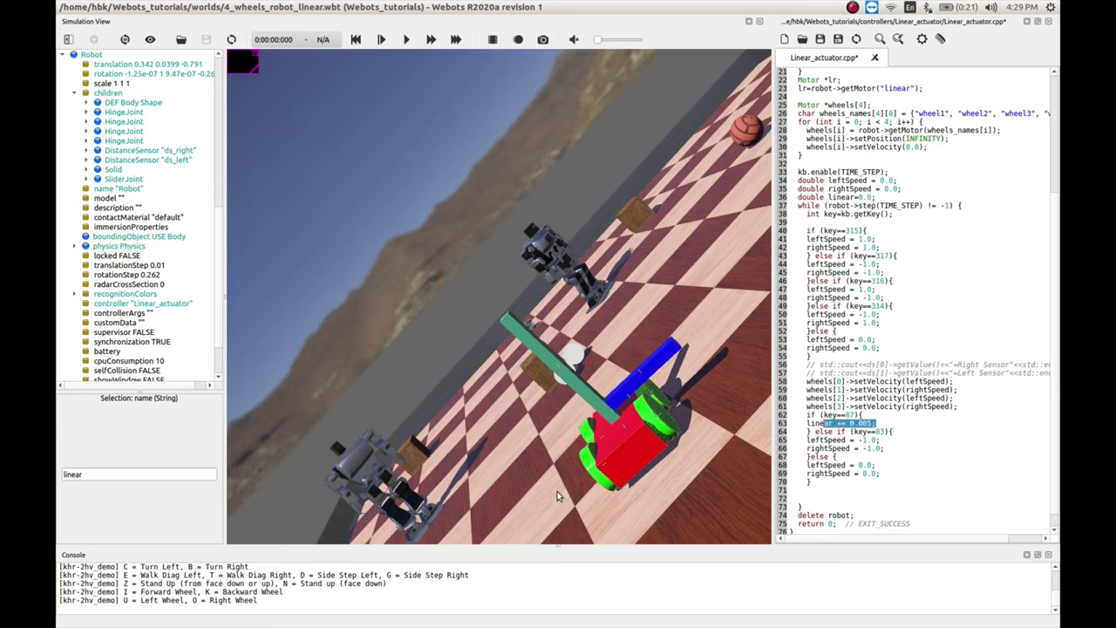
key(Down)
key(End)
key(Down)
key(Down)
key(Down)
key(Home)
Step: Replace the key 83 branch's speed lines with linear += -0.005
key(Left)
key(shift+Up)
key(shift+Left)
key(shift+Left)
key(shift+Left)
key(shift+Left)
key(shift+Left)
key(shift+Left)
key(shift+Left)
key(shift+Left)
key(shift+Left)
key(shift+Left)
key(shift+Left)
key(shift+Left)
key(shift+Left)
key(shift+Left)
key(shift+Left)
key(shift+Left)
key(shift+Left)
key(shift+Left)
key(shift+Left)
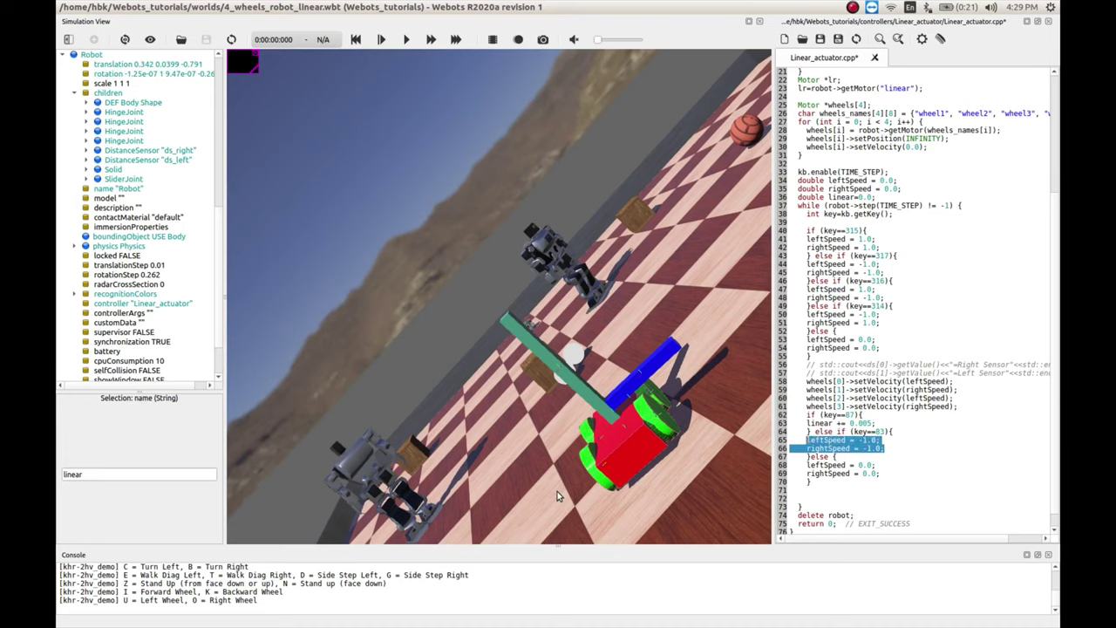
key(shift+Left)
key(shift+Left)
key(ctrl+v)
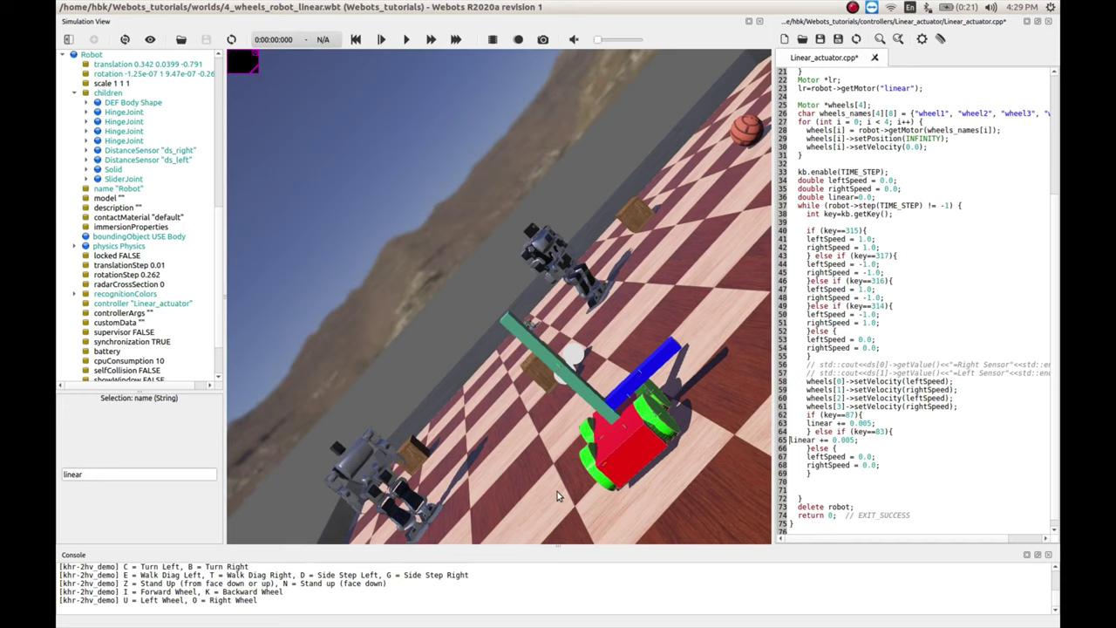
key(Home)
key(ctrl+Right)
key(ctrl+Right)
text(-)
Step: Replace the final else branch's wheel resets with linear+=0
key(Up)
key(Up)
key(Up)
key(Up)
key(shift+Home)
key(Down)
key(Down)
key(Down)
key(shift+Up)
key(BackSpace)
key(BackSpace)
key(BackSpace)
key(BackSpace)
key(BackSpace)
key(BackSpace)
key(BackSpace)
key(BackSpace)
key(BackSpace)
key(BackSpace)
key(BackSpace)
key(BackSpace)
key(BackSpace)
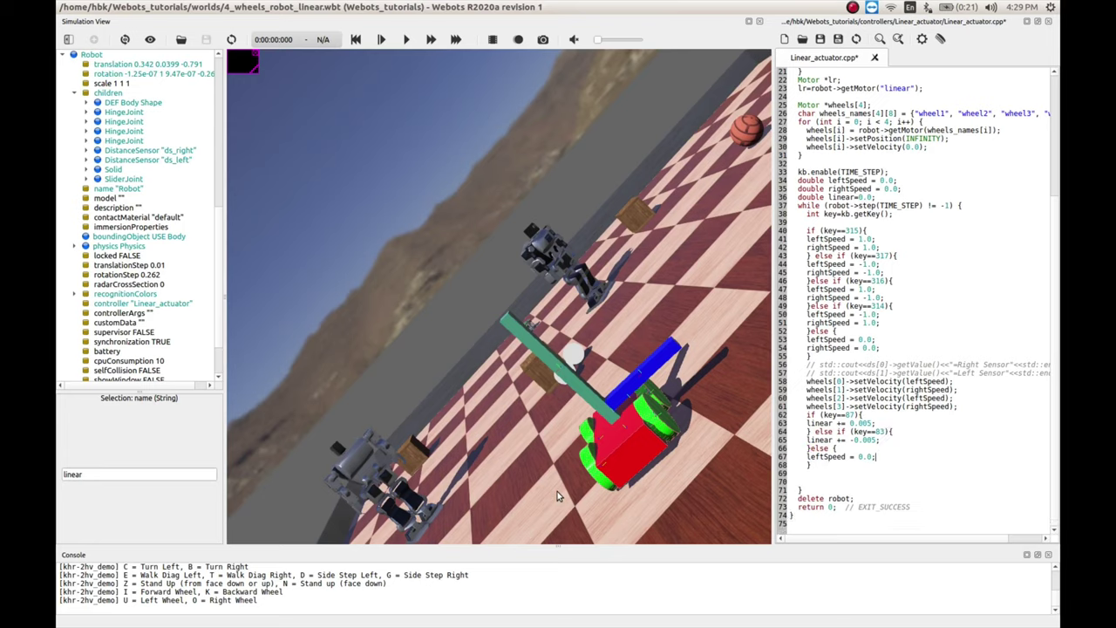
text(linear+=)
Step: Clean and rebuild the Linear_actuator controller, then cancel the Compilation successful dialog
scroll(844, 458, up, 2)
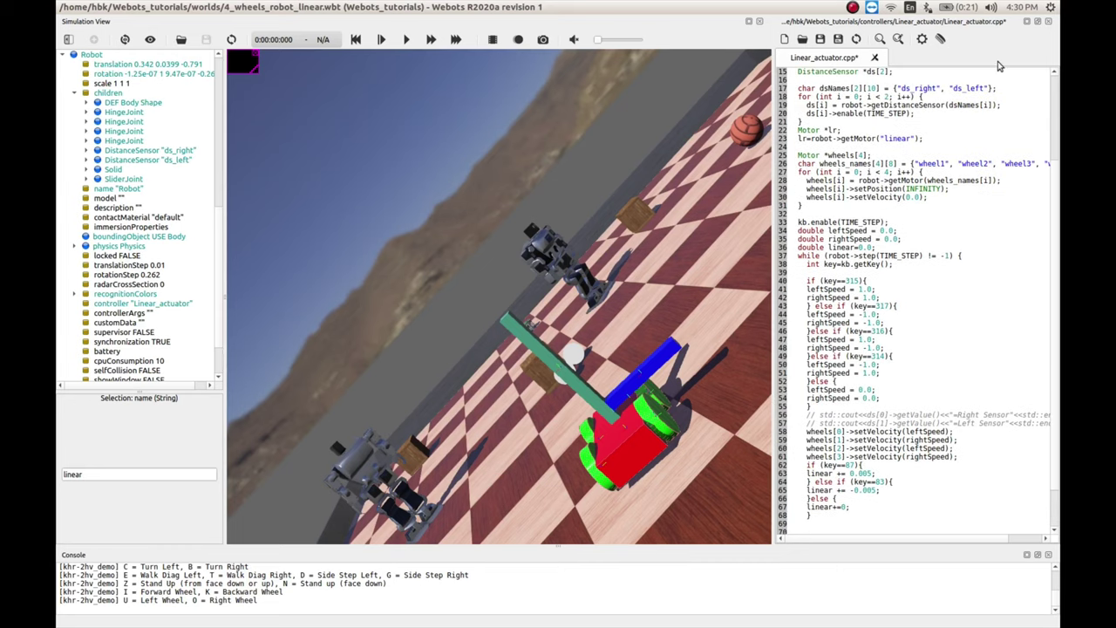
click(940, 38)
click(921, 39)
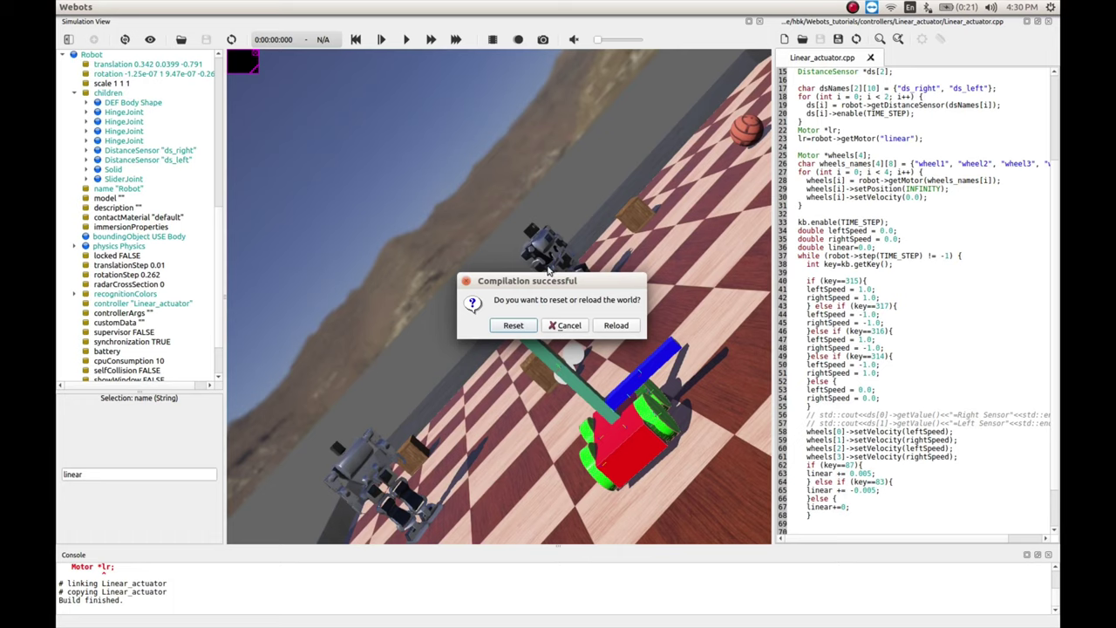
click(567, 326)
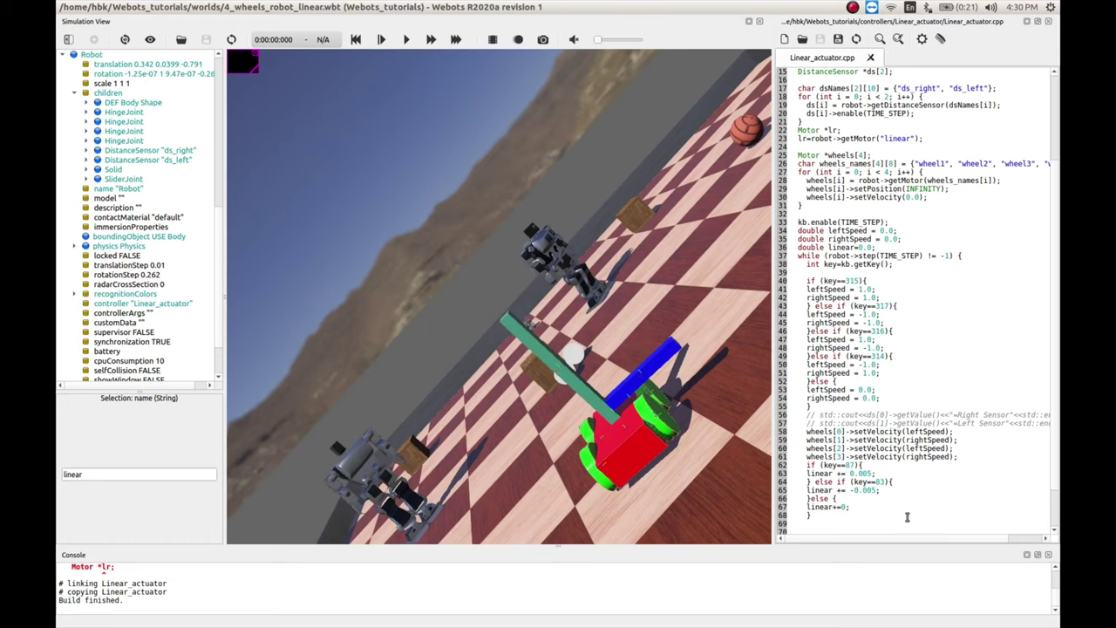
Step: Add lr->setPosition(linear); on line 69, then clean and rebuild the controller
text(lr->setPosition()
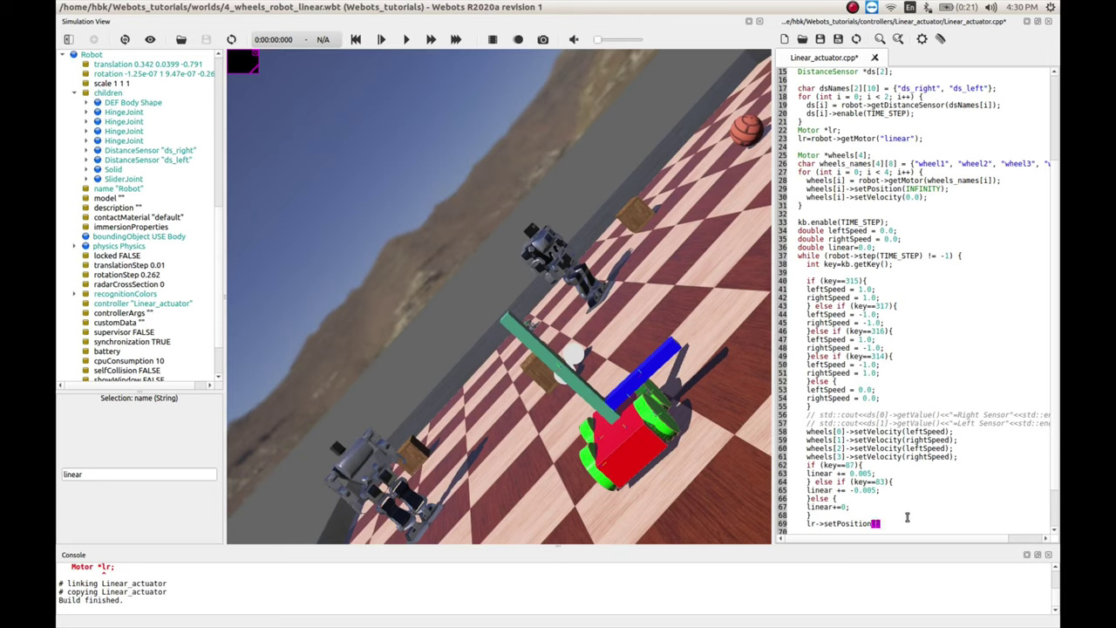
text(near);)
key(Return)
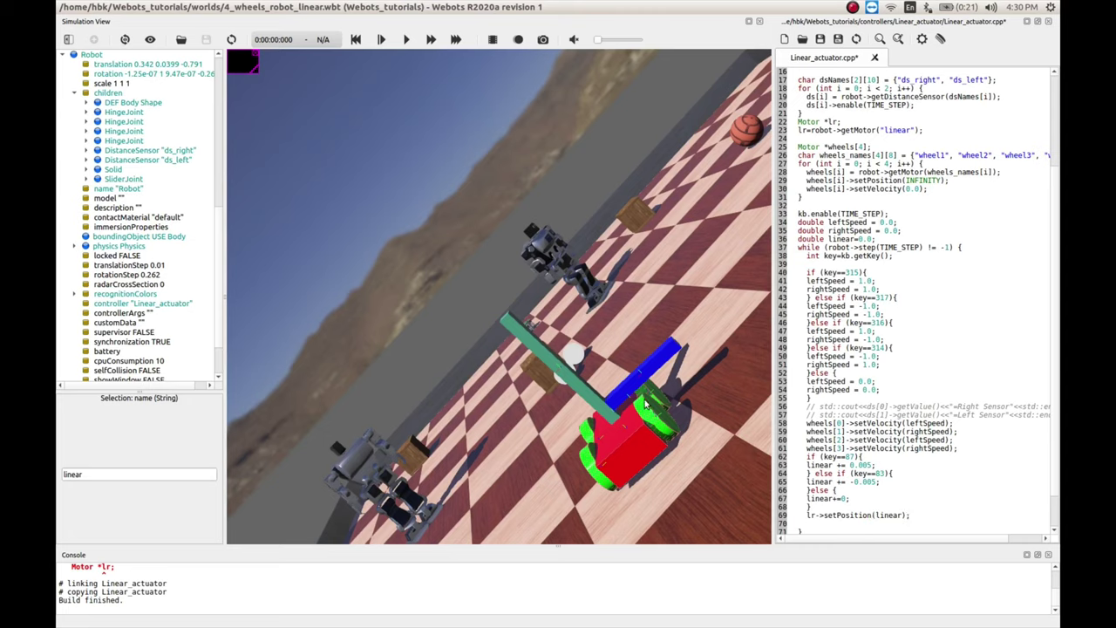
click(939, 38)
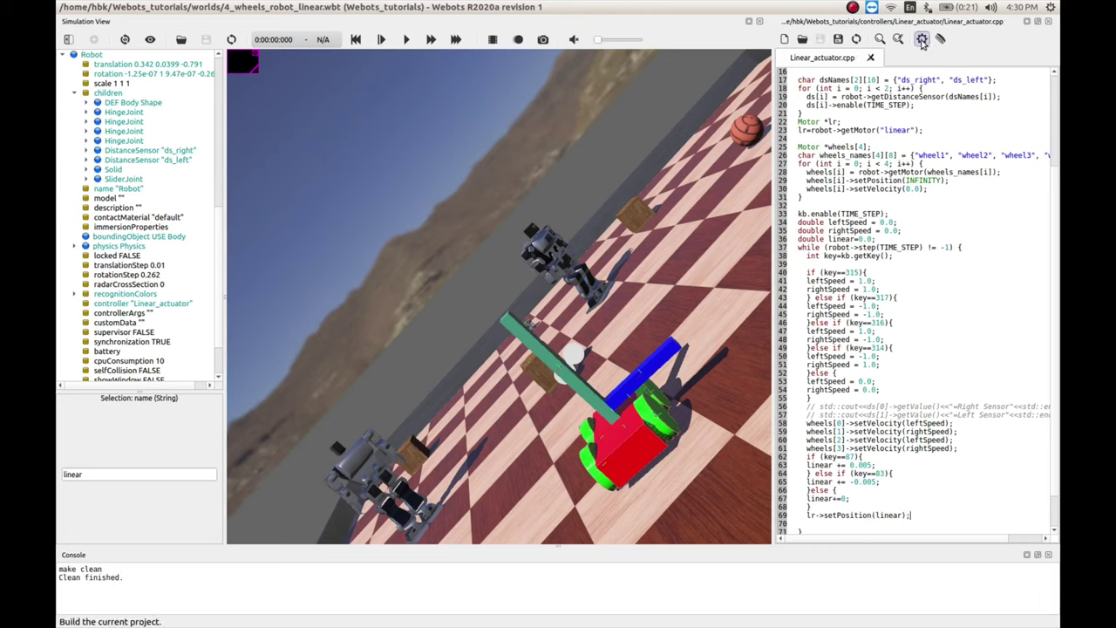
click(921, 38)
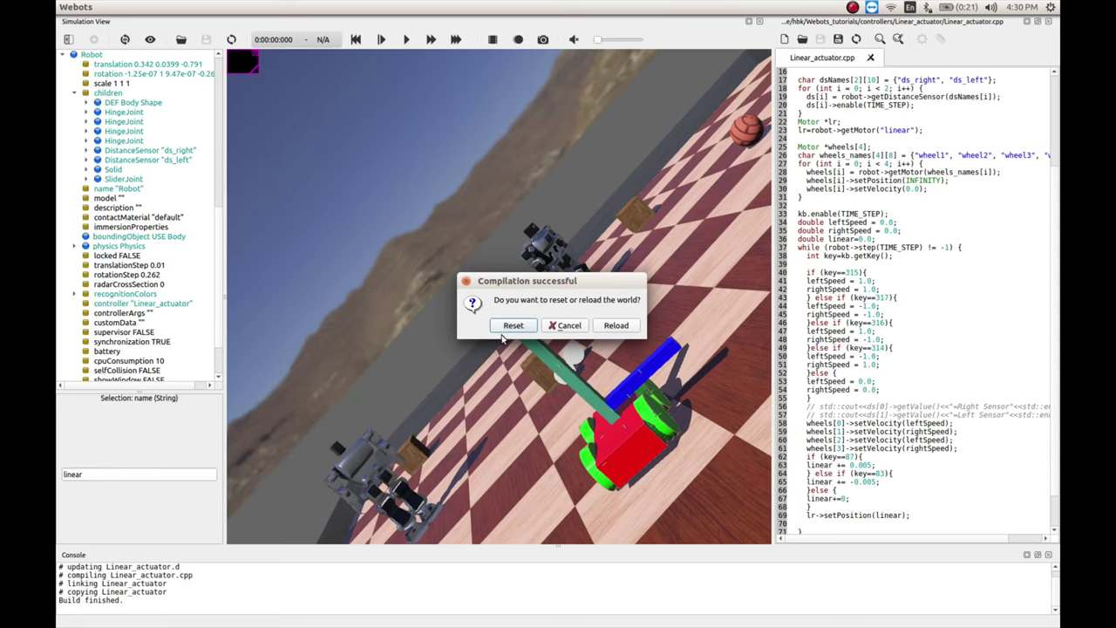
Step: Reset the world, run the simulation, and turn the selected red robot right with the arrow key
click(512, 327)
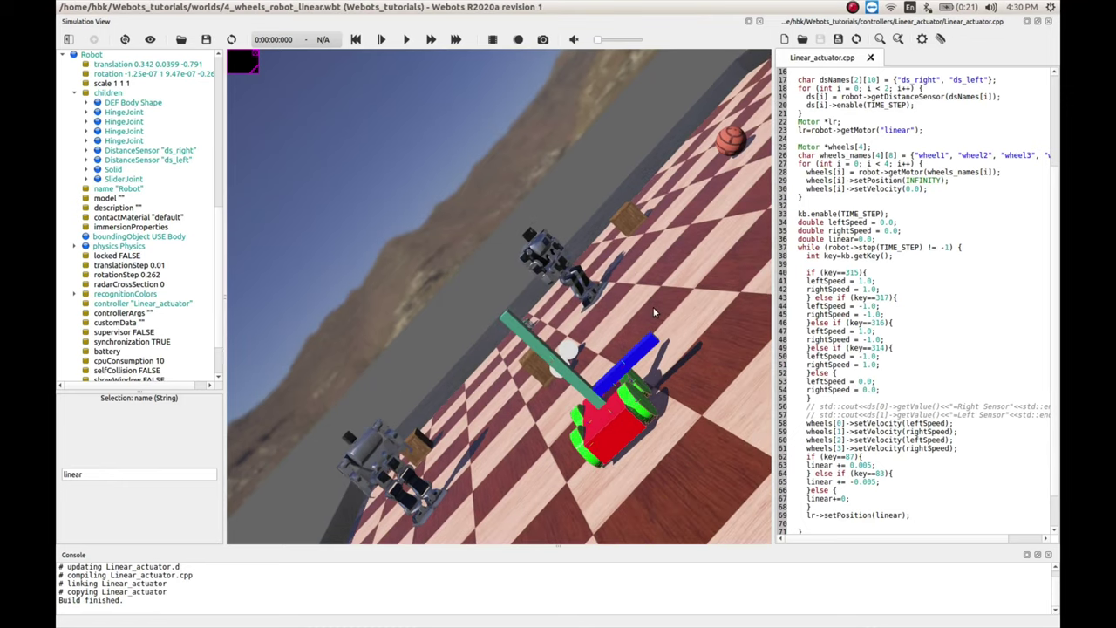
click(405, 39)
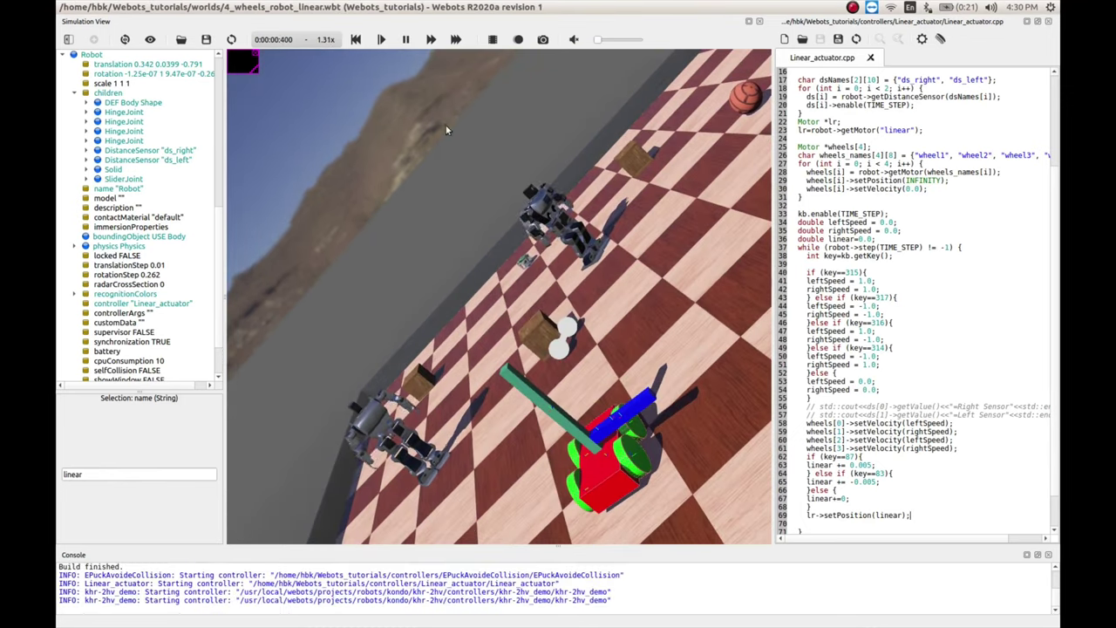
click(628, 414)
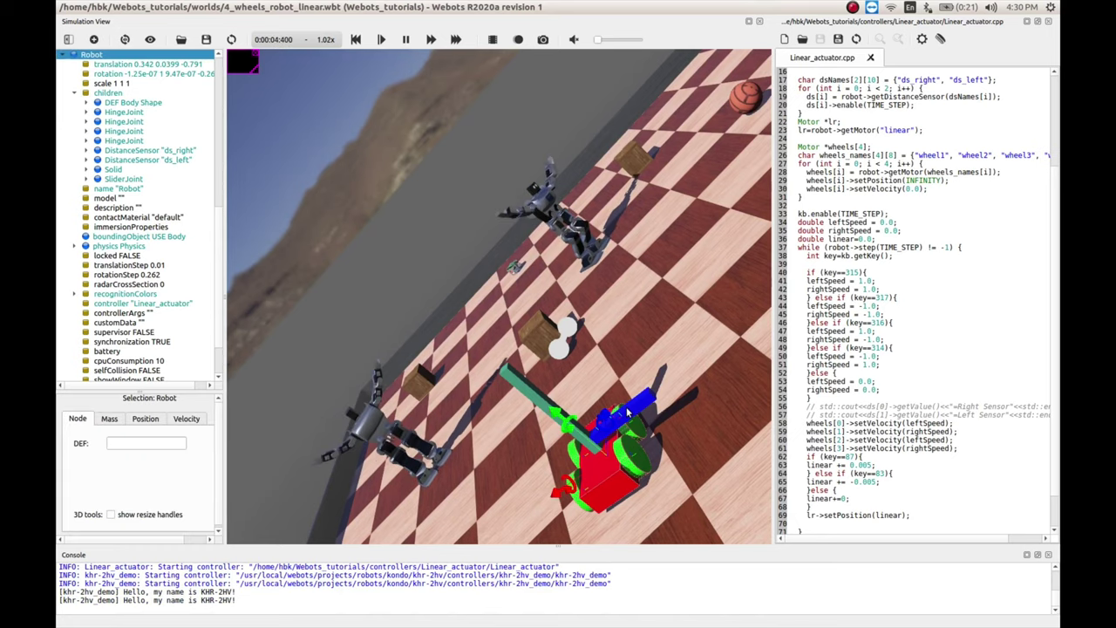
key(Right)
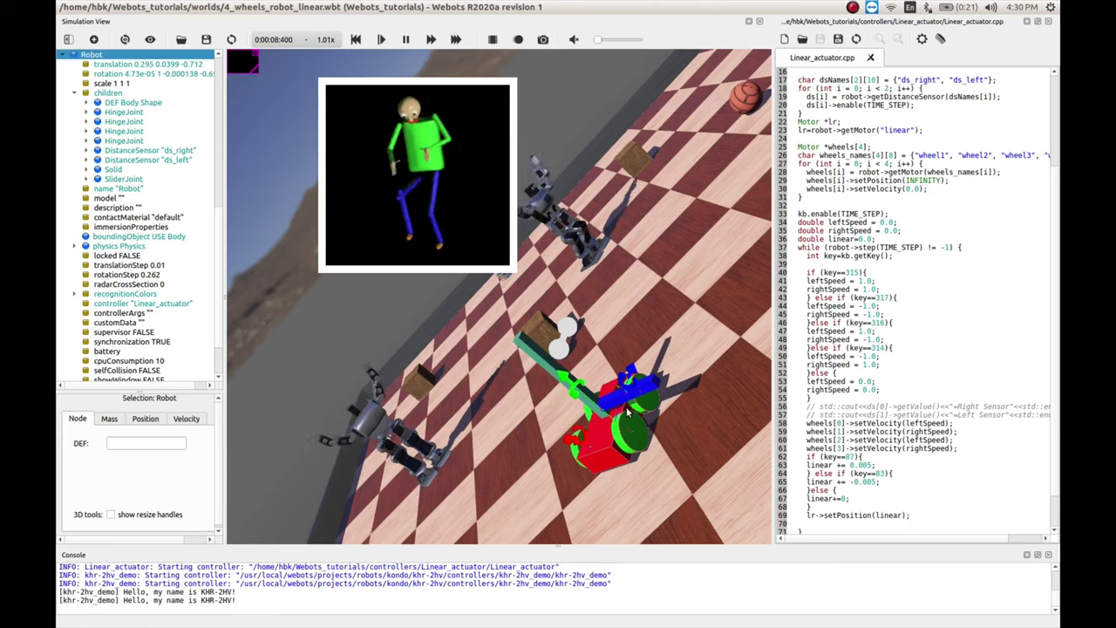
Step: Extend the blue slider with W, rotate the view, then drive forward and turn the robot both ways
key(w)
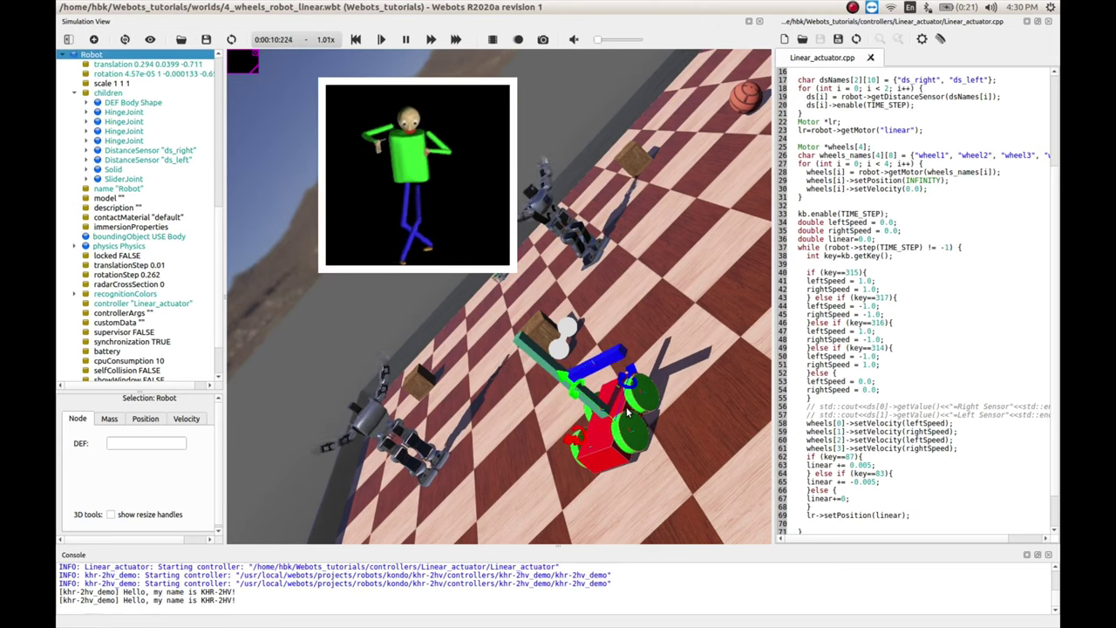
drag(626, 415, 512, 338)
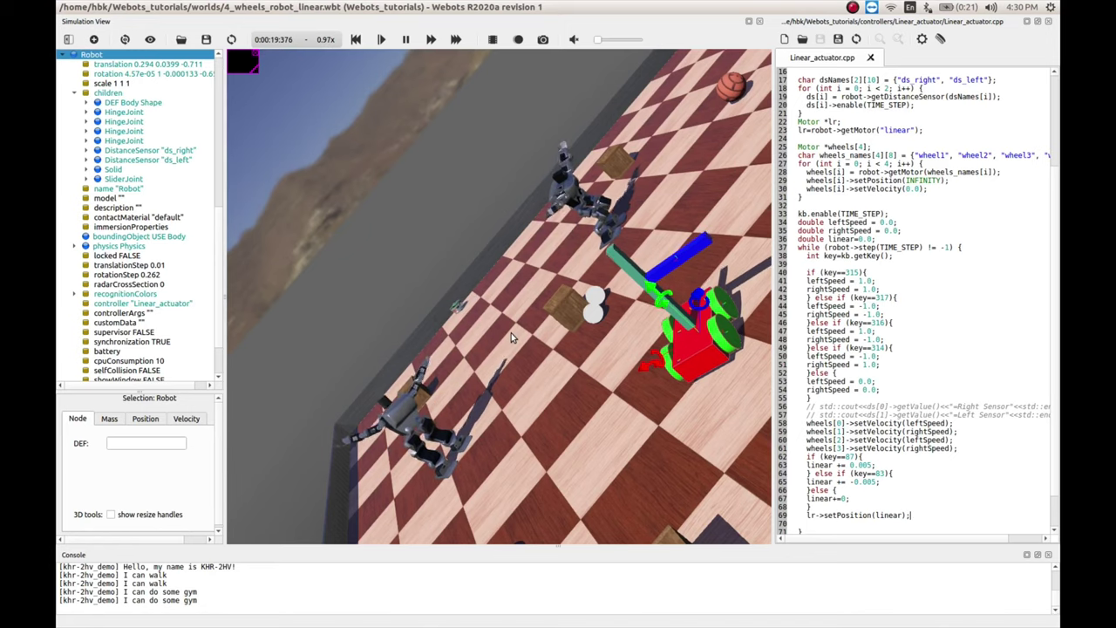
key(Right)
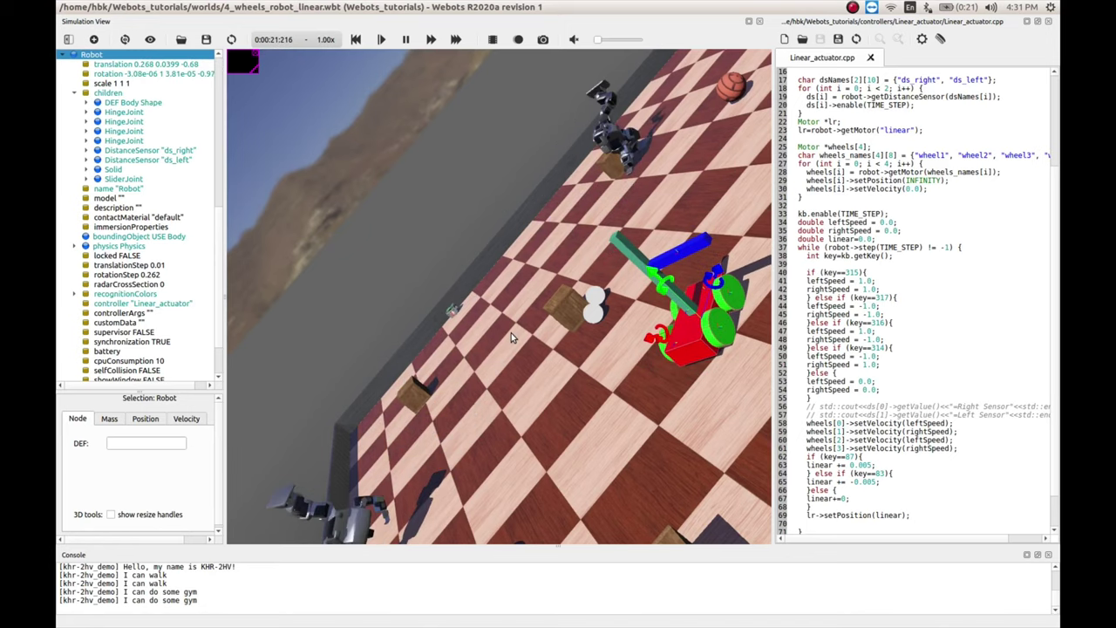
key(Up)
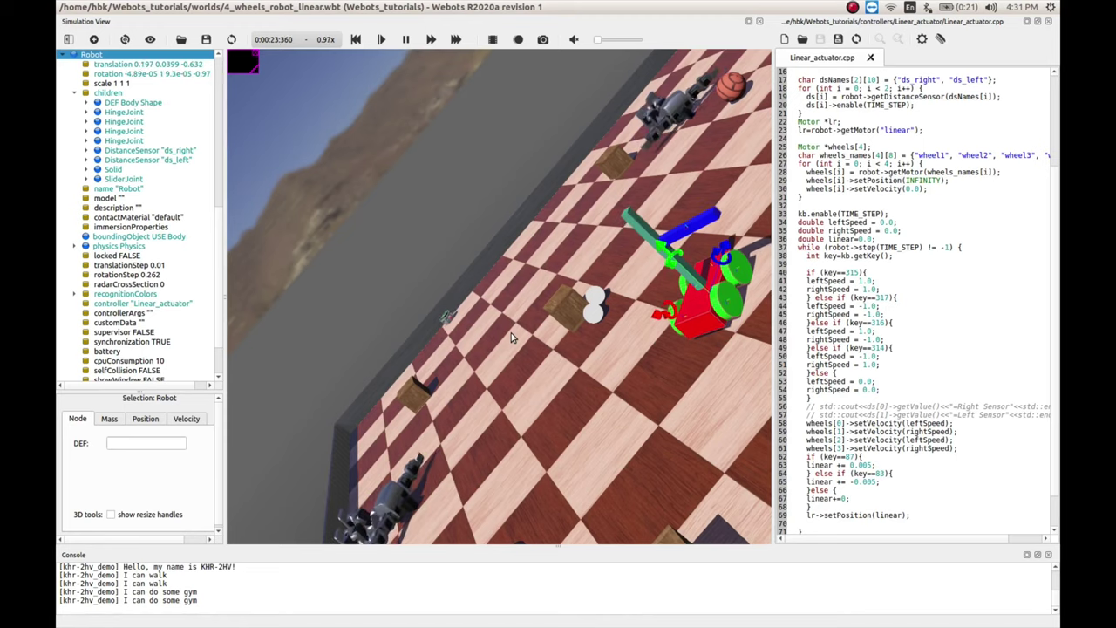
key(Left)
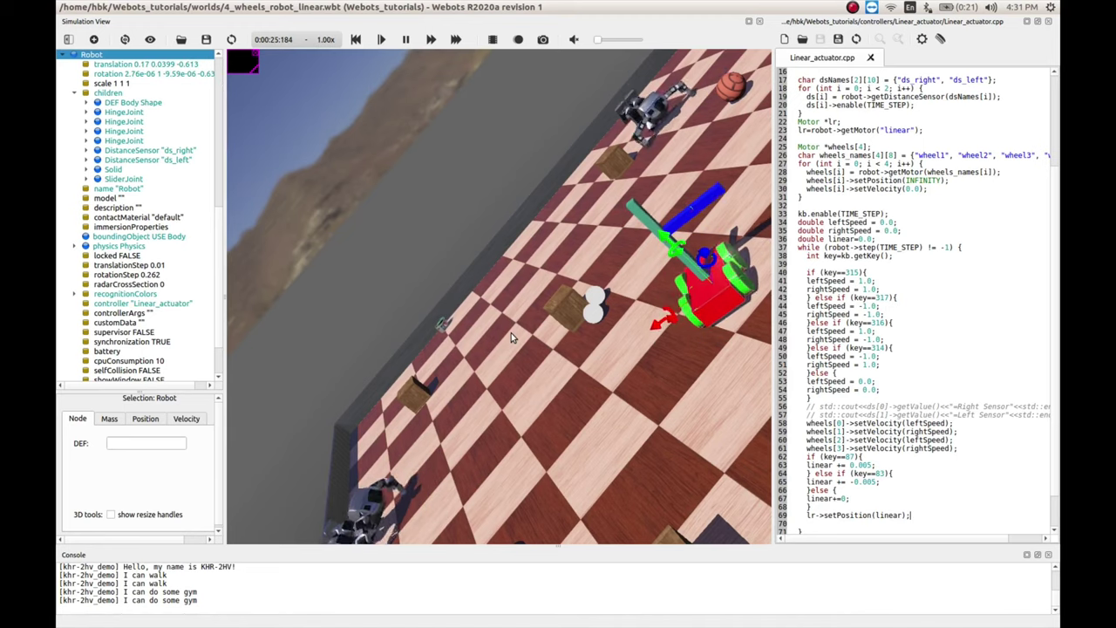
key(Left)
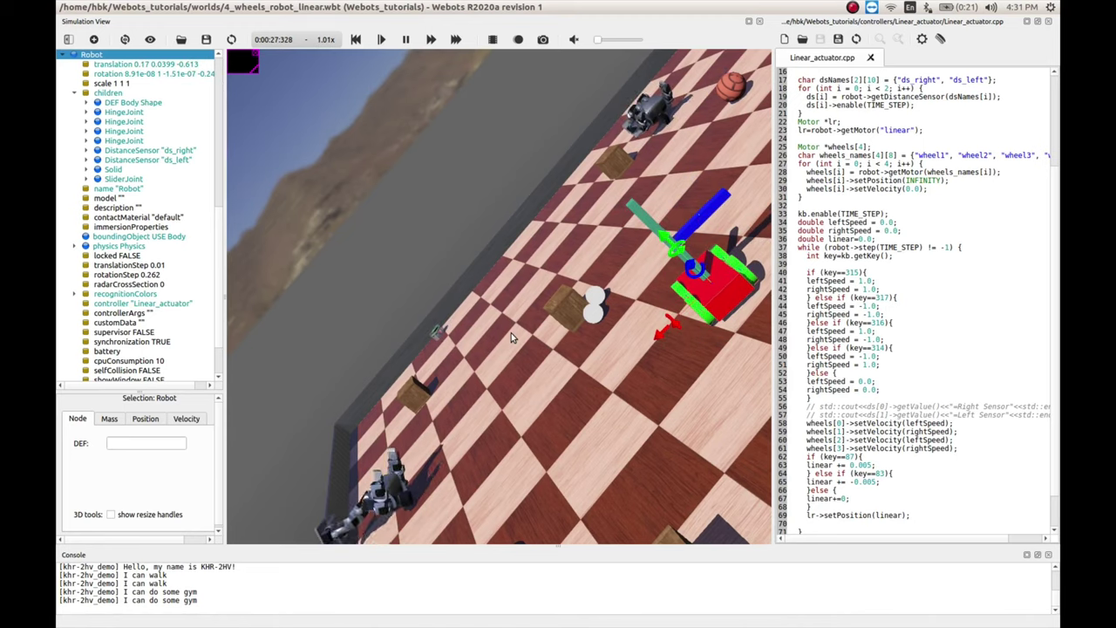
key(Right)
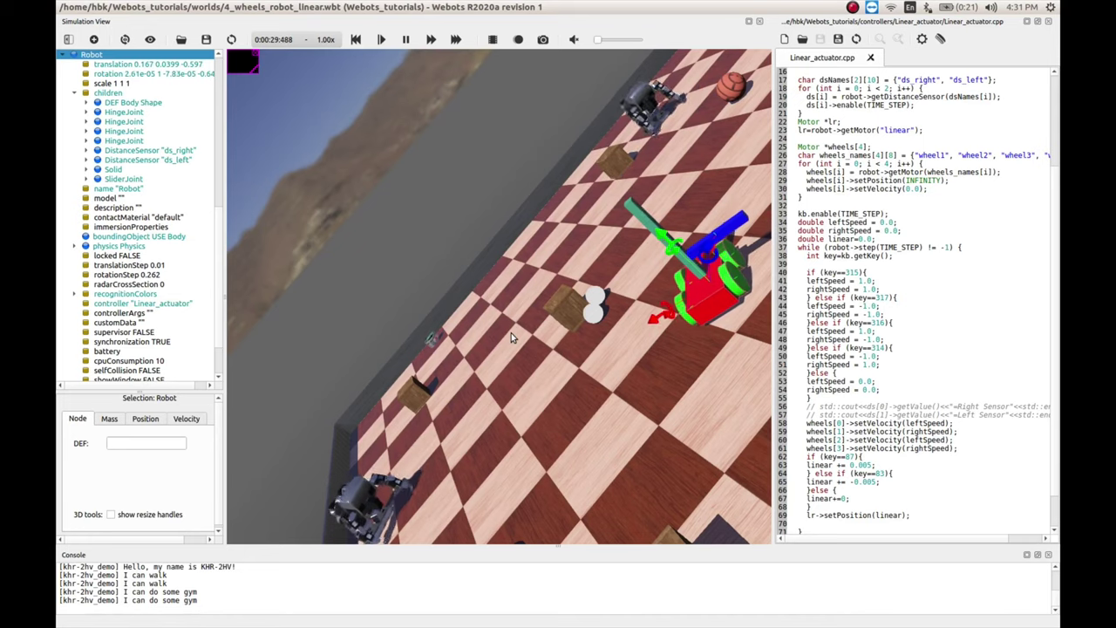
key(Right)
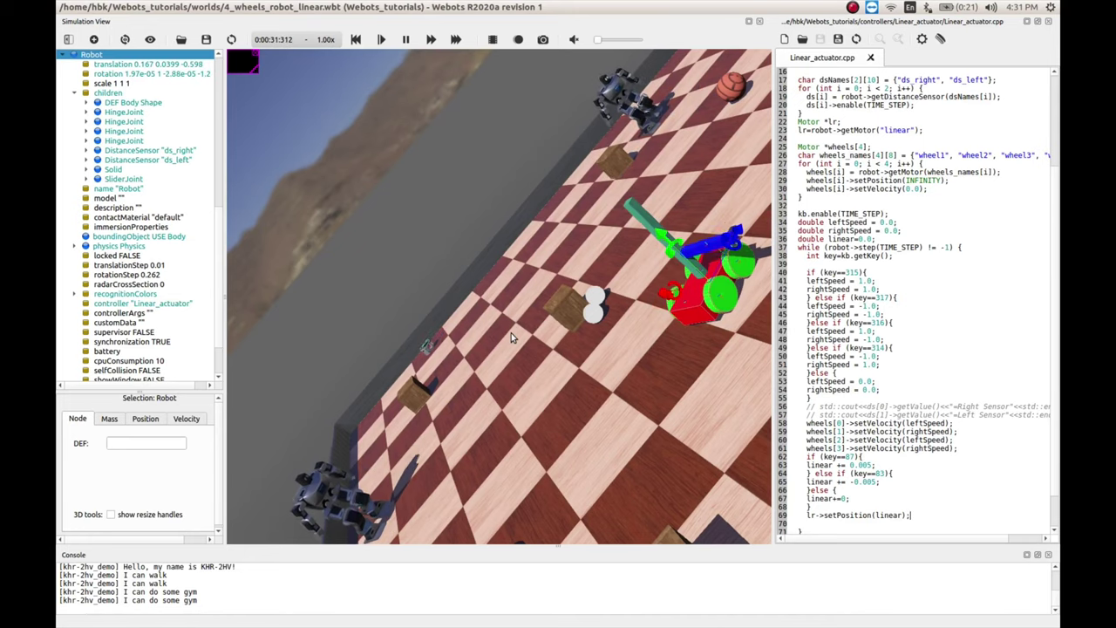
Step: Raise the slider again with W, drive a short distance and turn left and right
key(w)
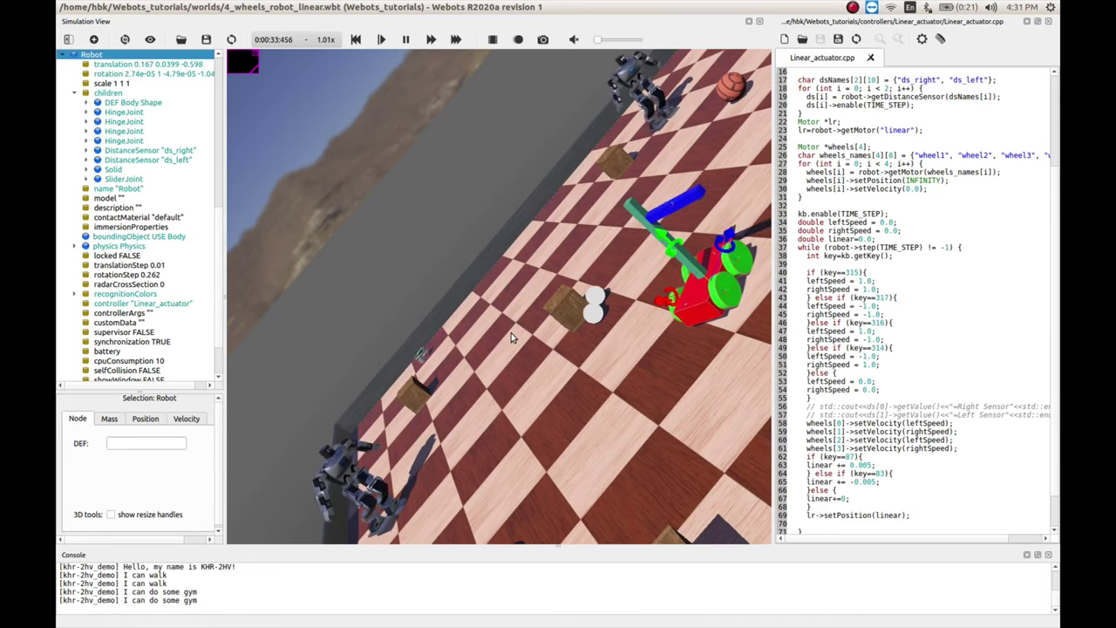
key(Left)
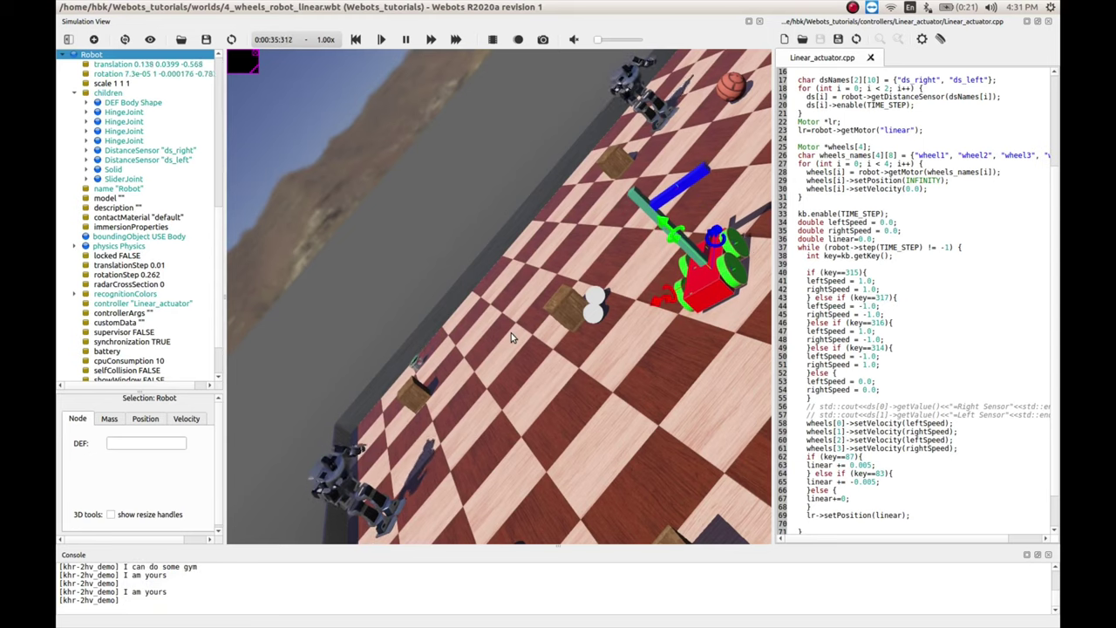
key(Up)
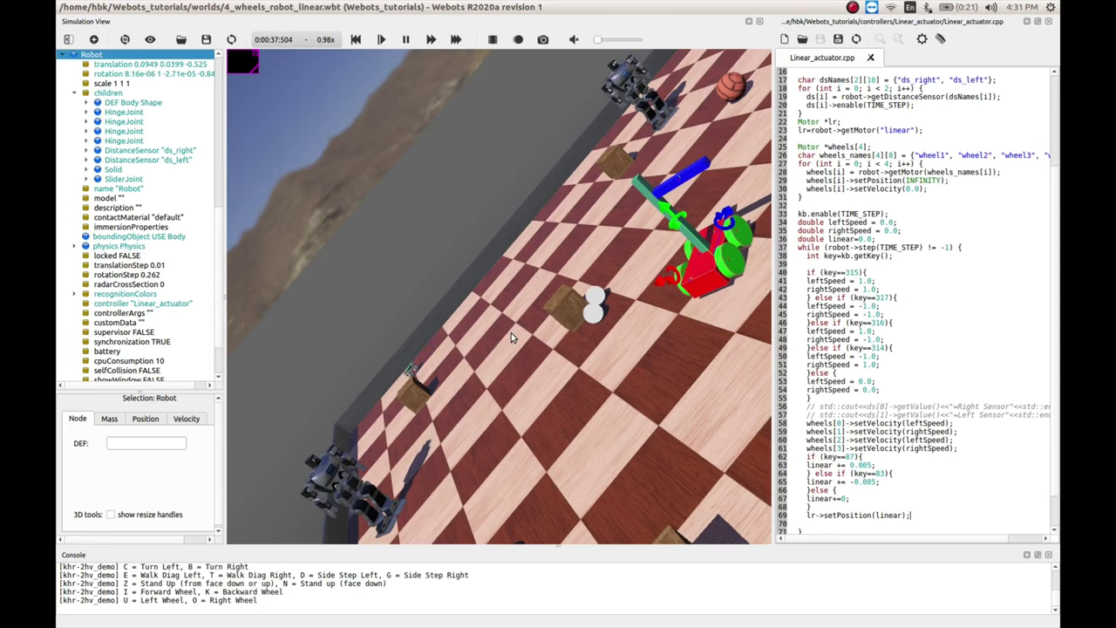
key(Right)
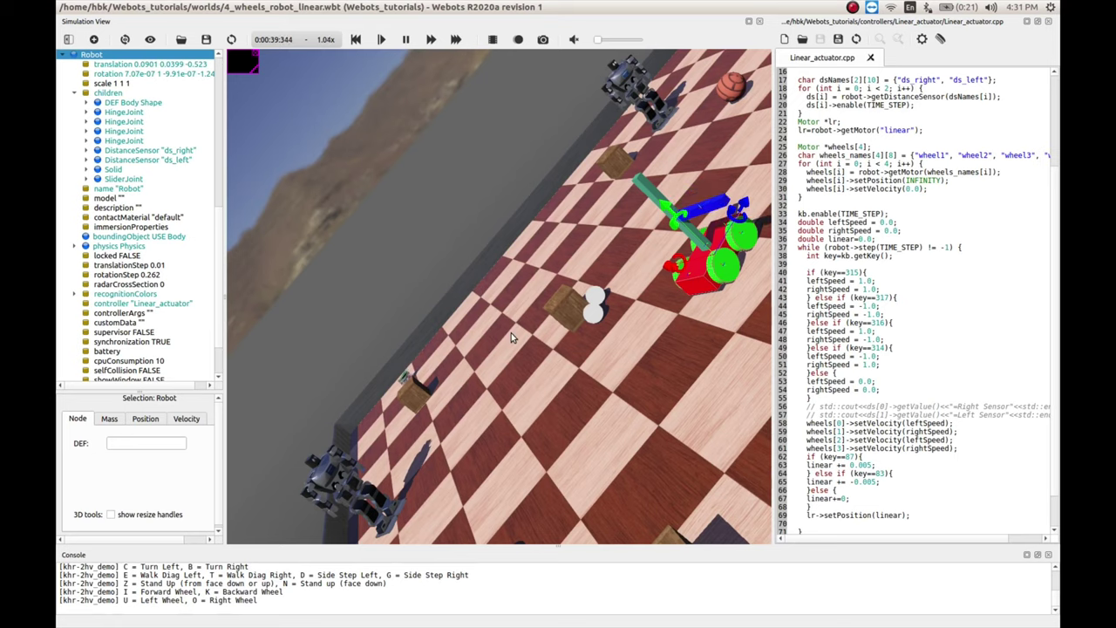
key(Left)
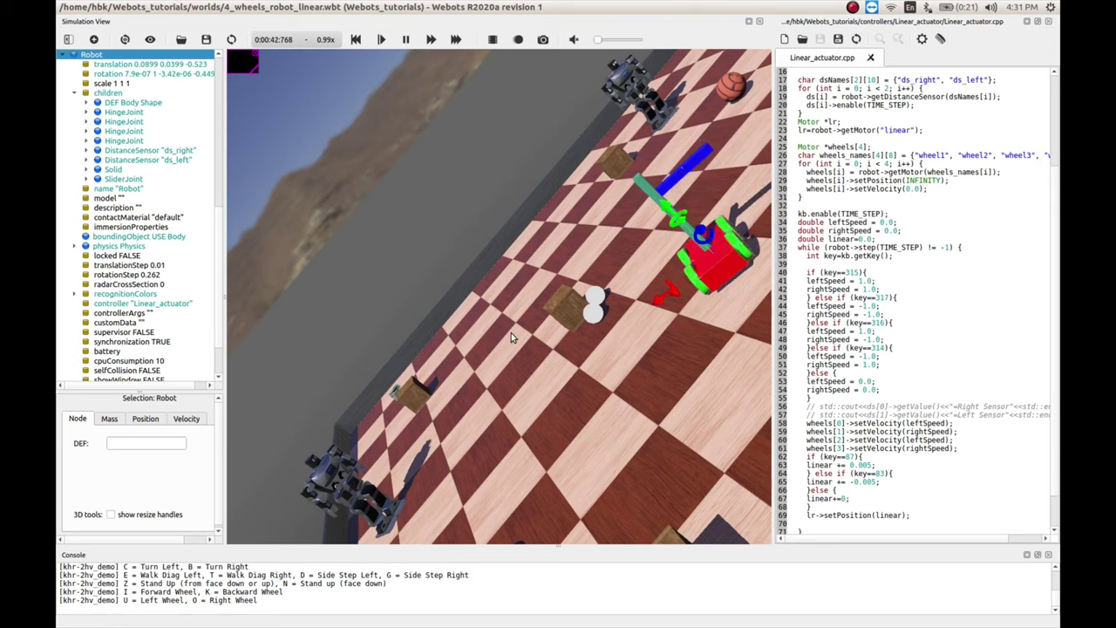
key(Left)
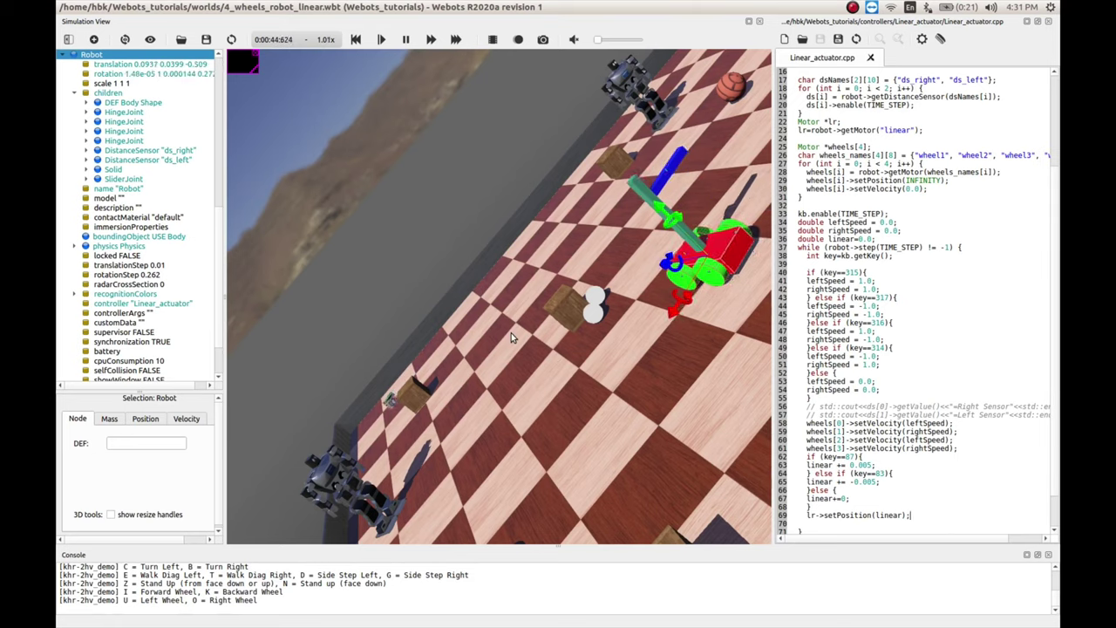
Step: Turn the robot back and forth in place, nudge it forward, and end turned slightly right
key(Right)
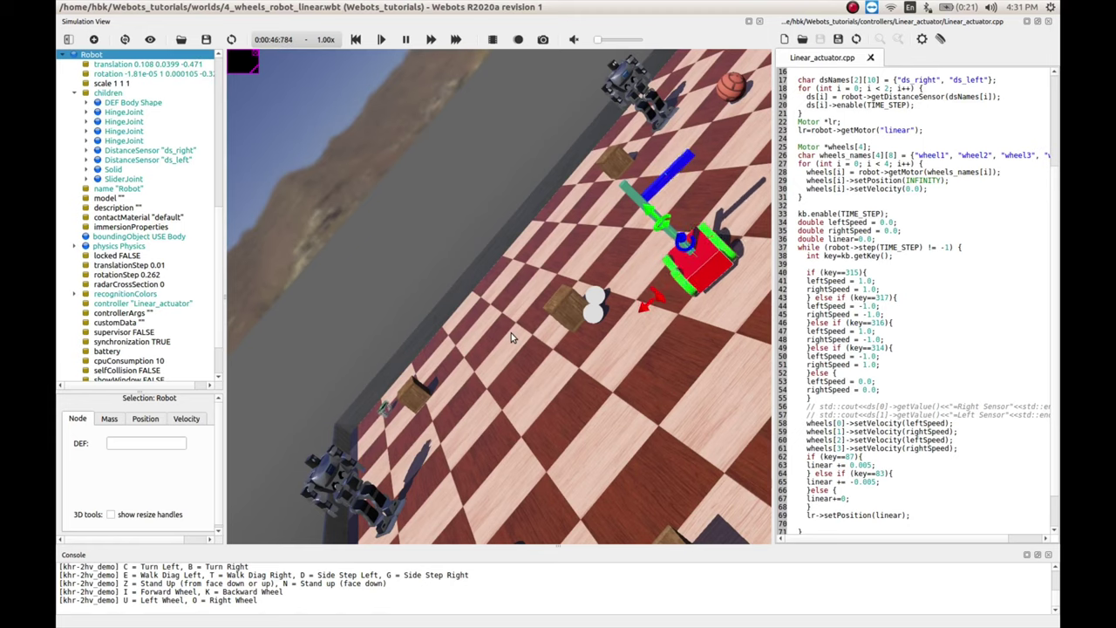
key(Right)
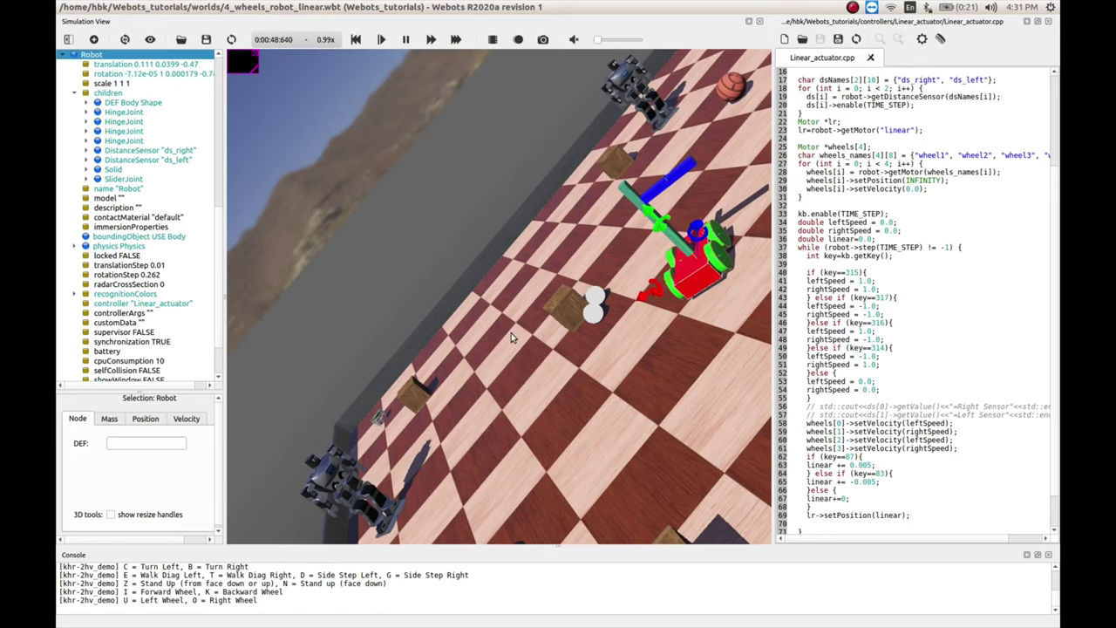
key(Left)
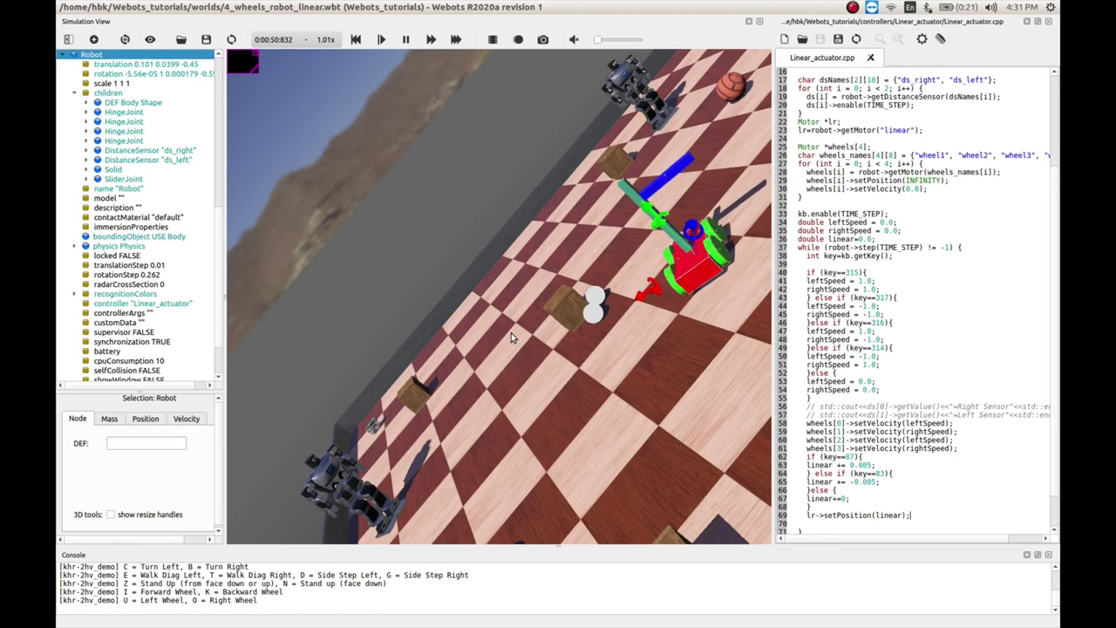
key(Right)
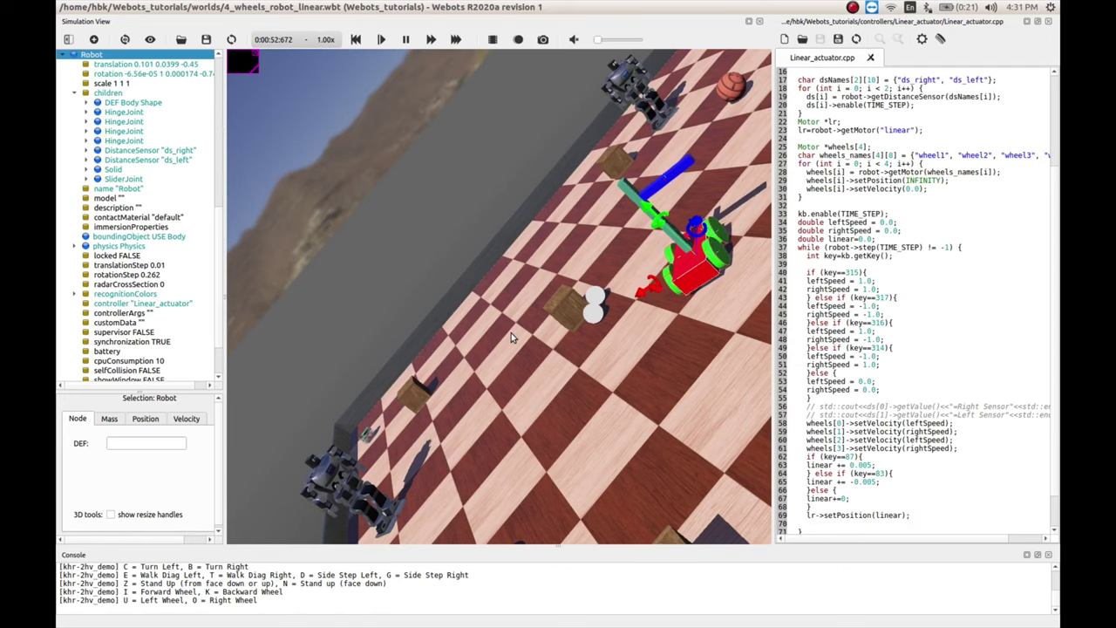
key(Left)
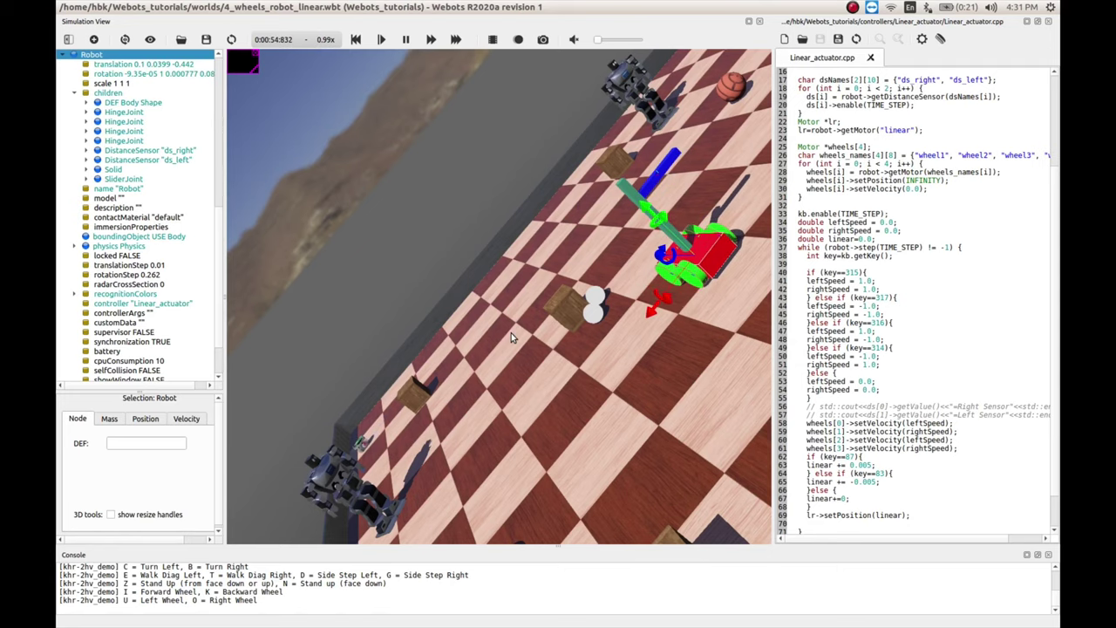
key(Up)
key(Right)
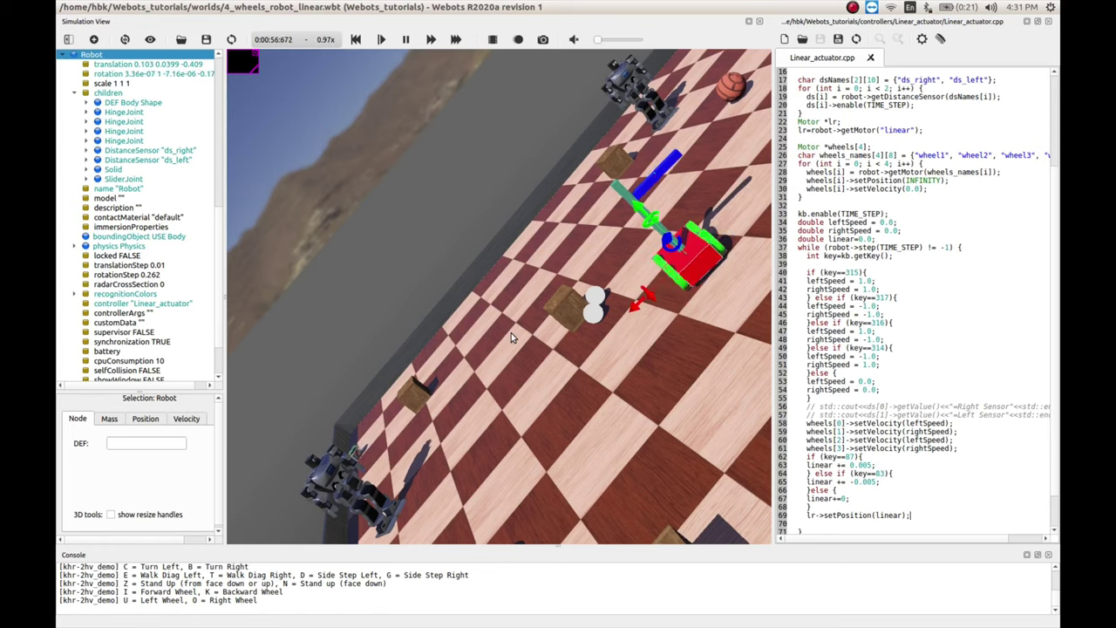